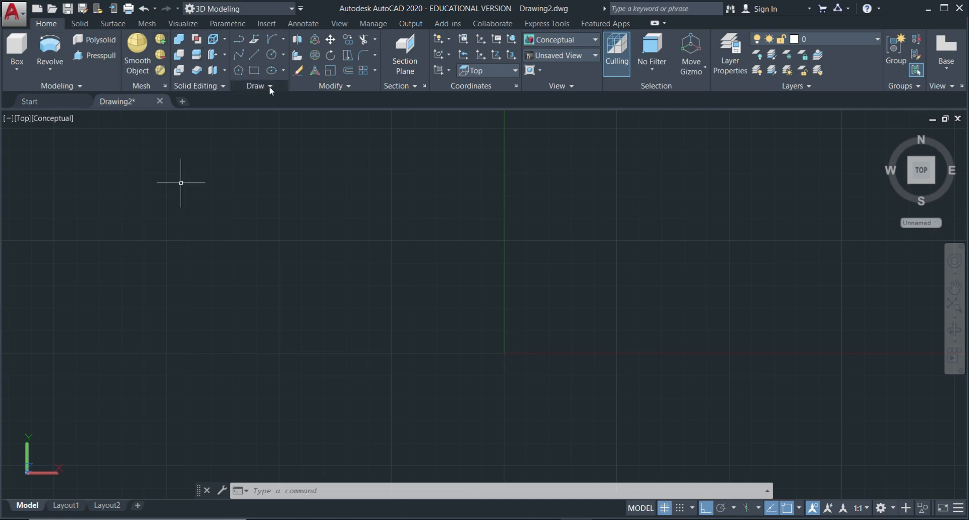
Draw a closed stepped profile with two shoulders and one long straight edge as a polyline, and set the view to SW Isometric.
click(238, 42)
click(345, 389)
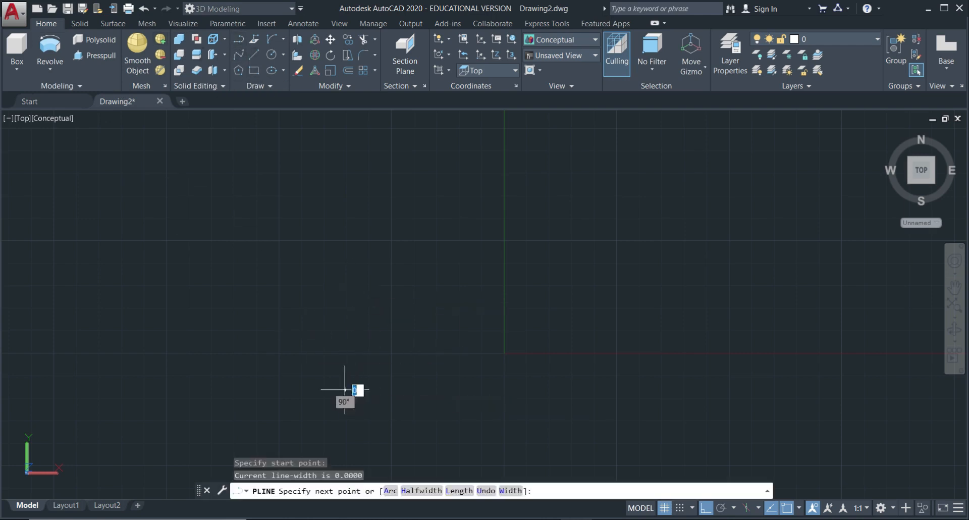
click(461, 389)
click(457, 116)
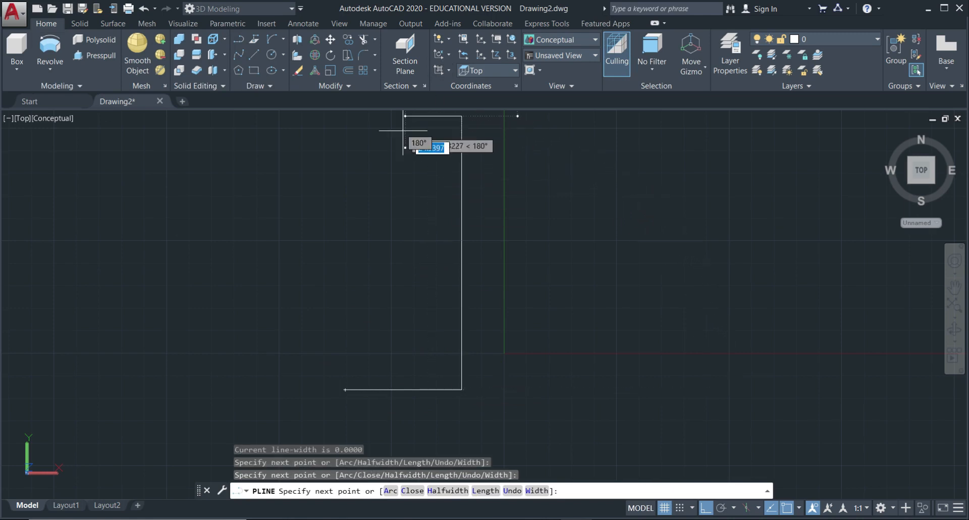
click(426, 129)
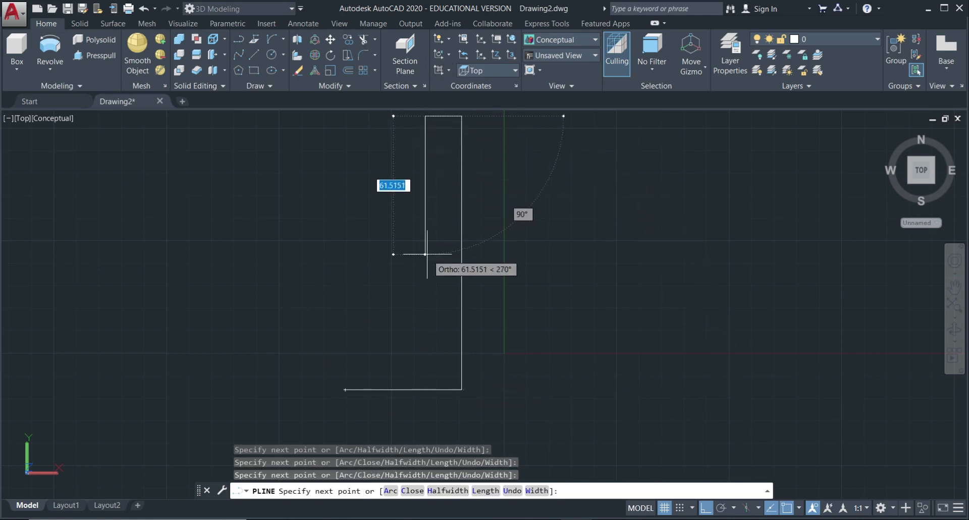
click(425, 254)
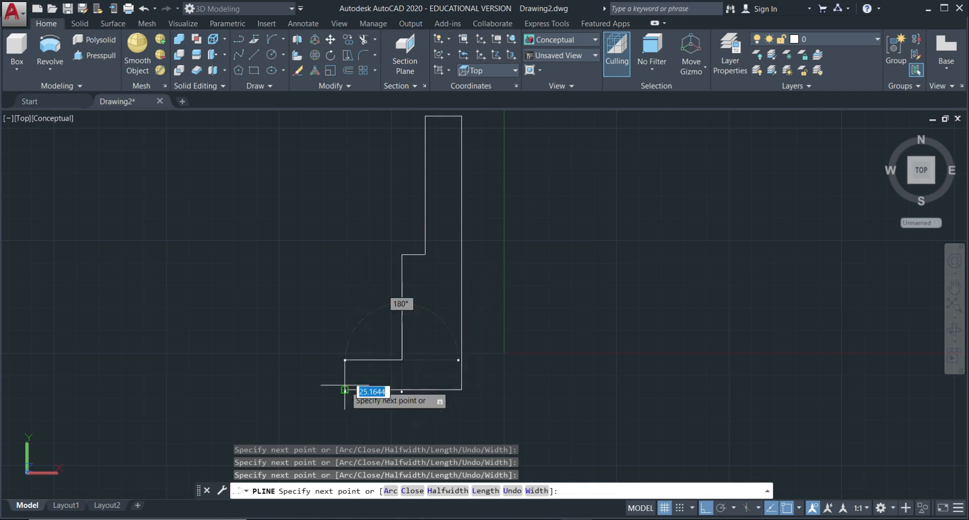
click(345, 359)
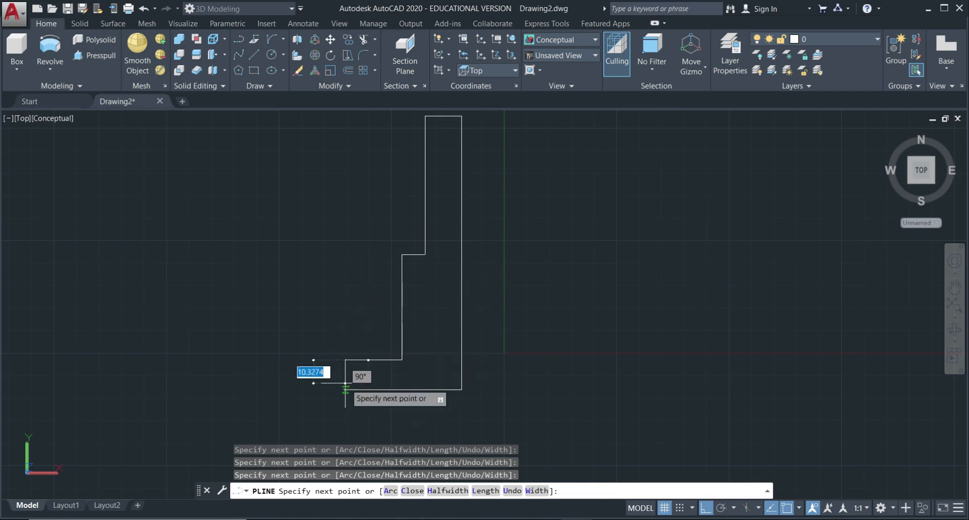
click(345, 388)
key(Escape)
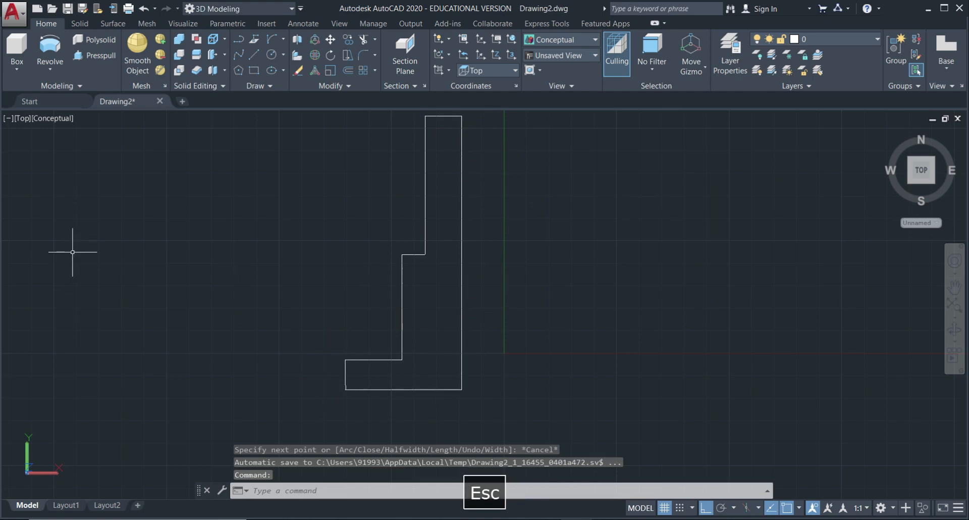
click(22, 118)
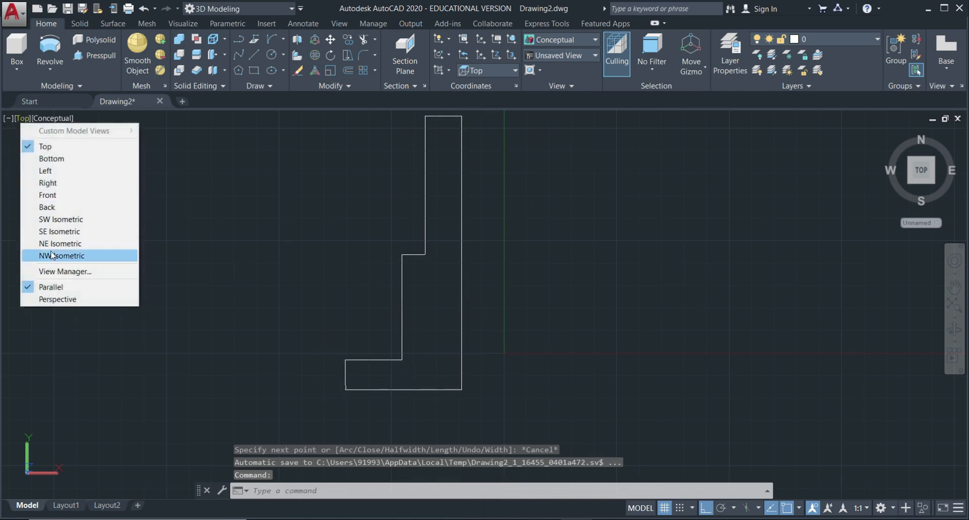
click(50, 218)
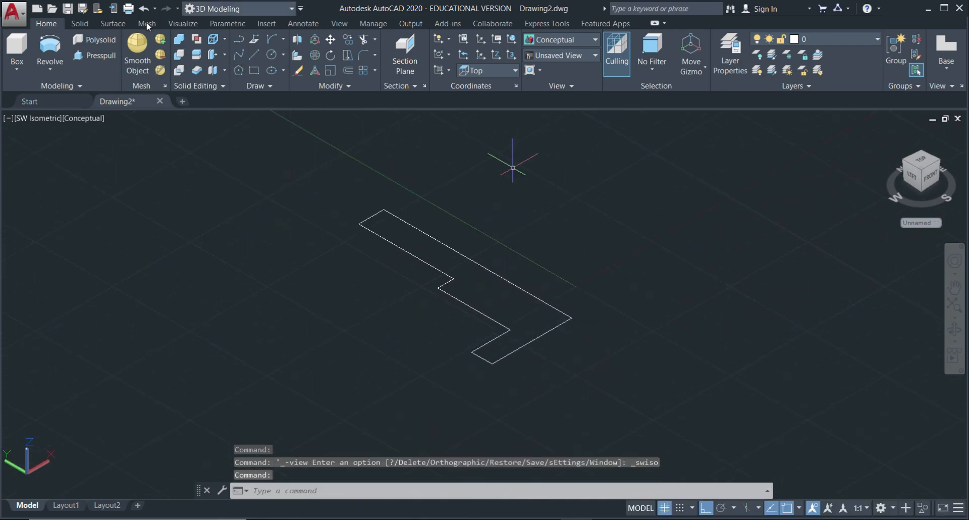
Try to revolve the stepped profile as a solid about its long straight edge, using the edge's two endpoints as the axis.
click(49, 47)
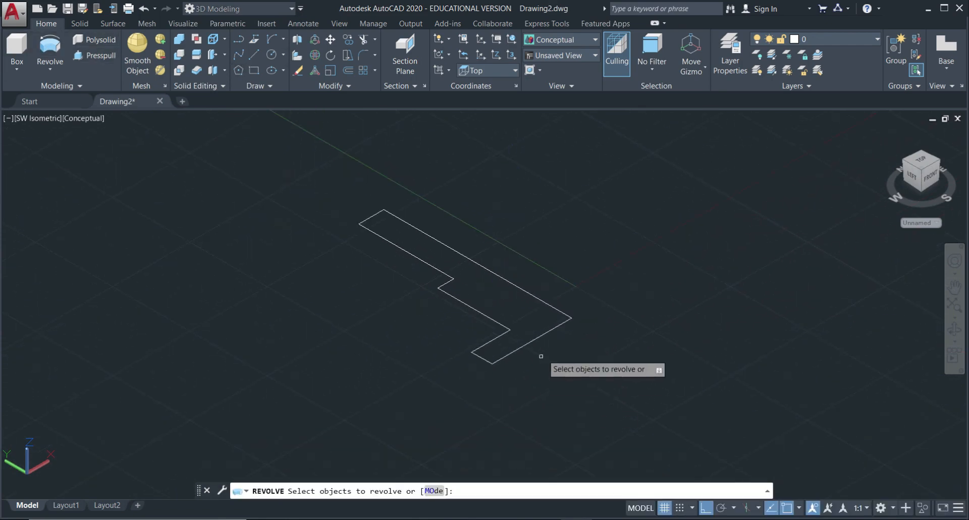
click(527, 289)
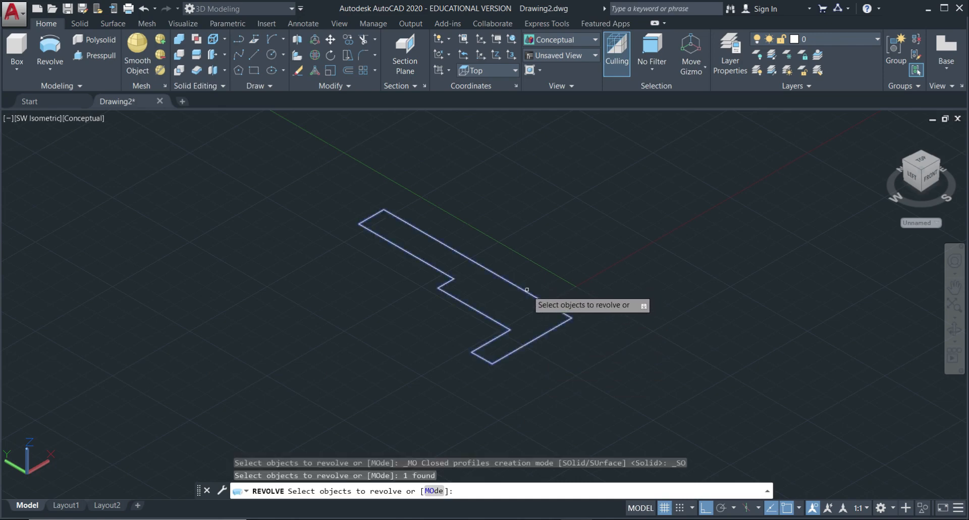
key(Return)
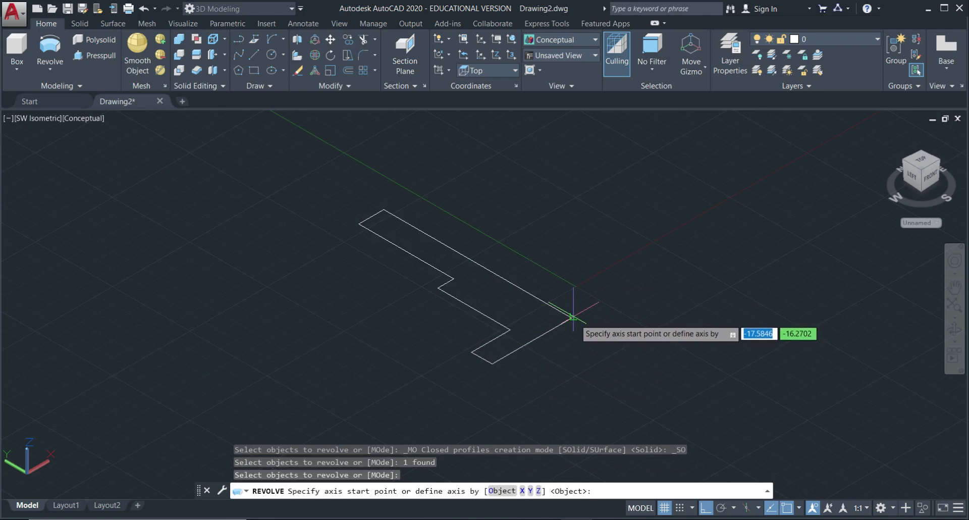
click(571, 318)
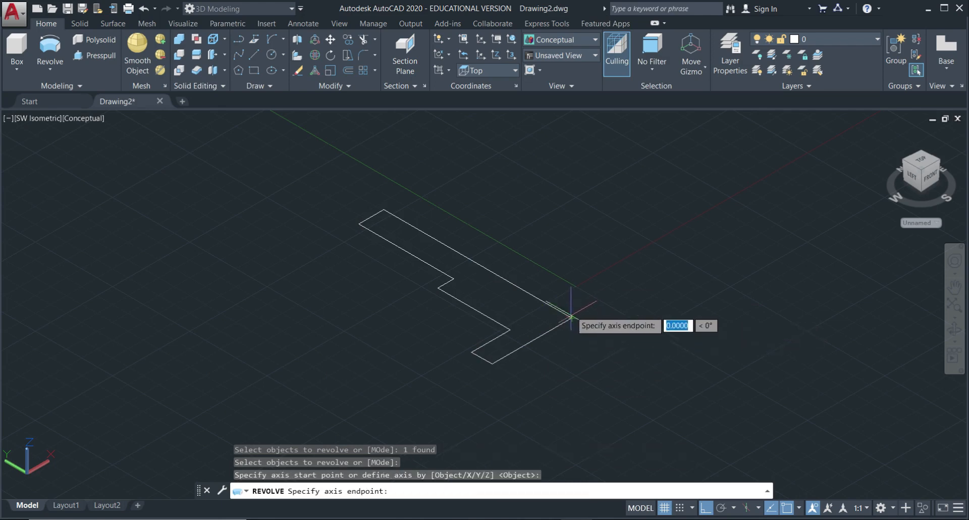
click(383, 210)
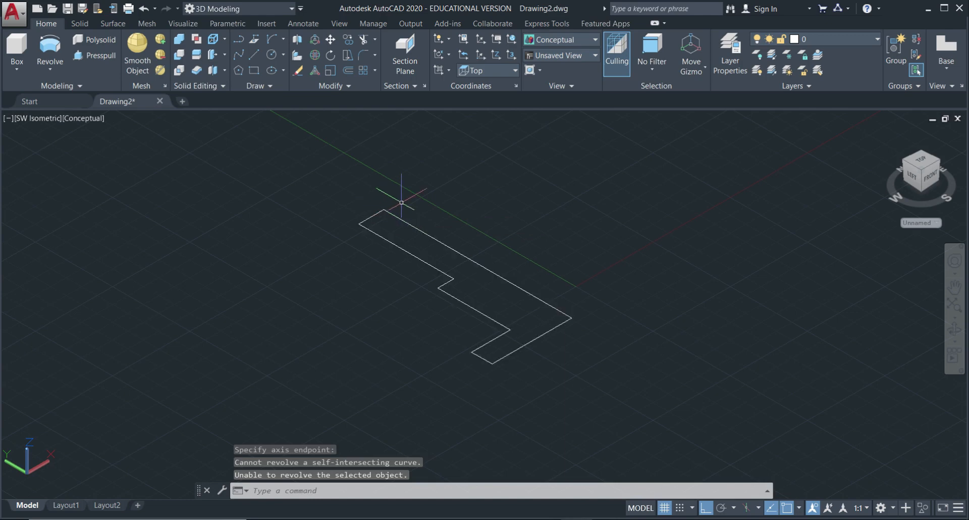
key(Escape)
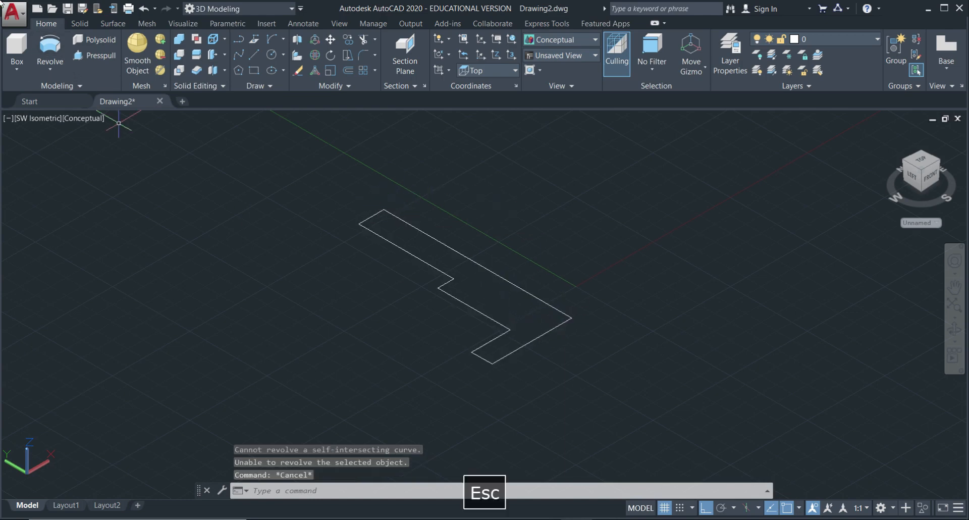
click(52, 44)
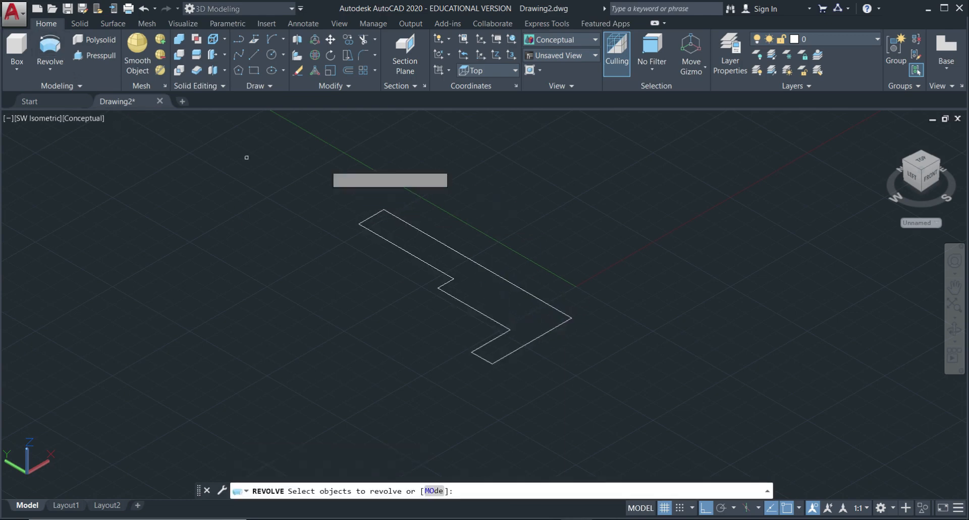
click(479, 259)
key(Return)
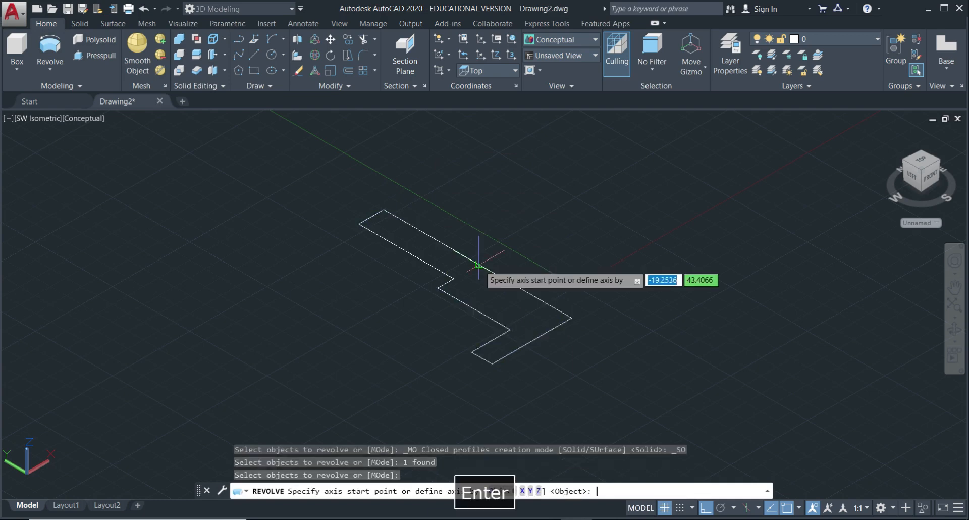
click(571, 318)
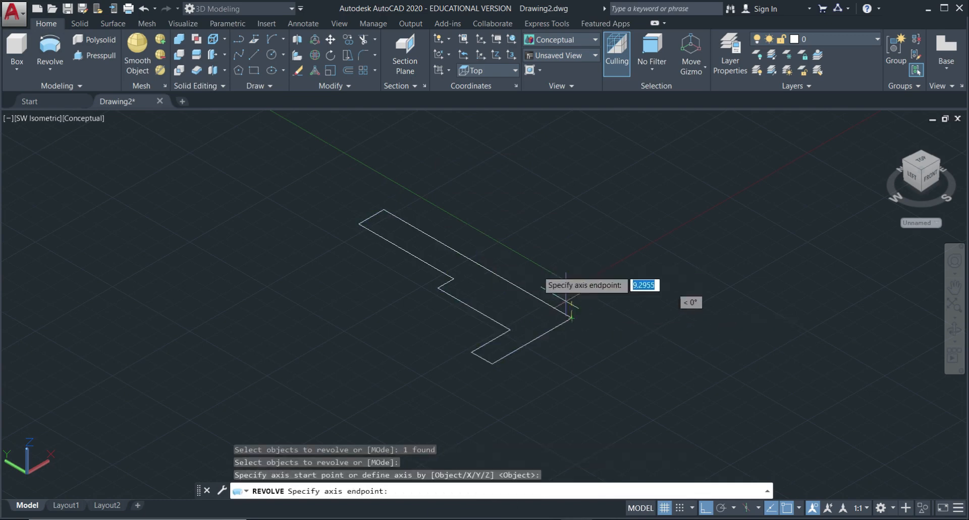
click(384, 209)
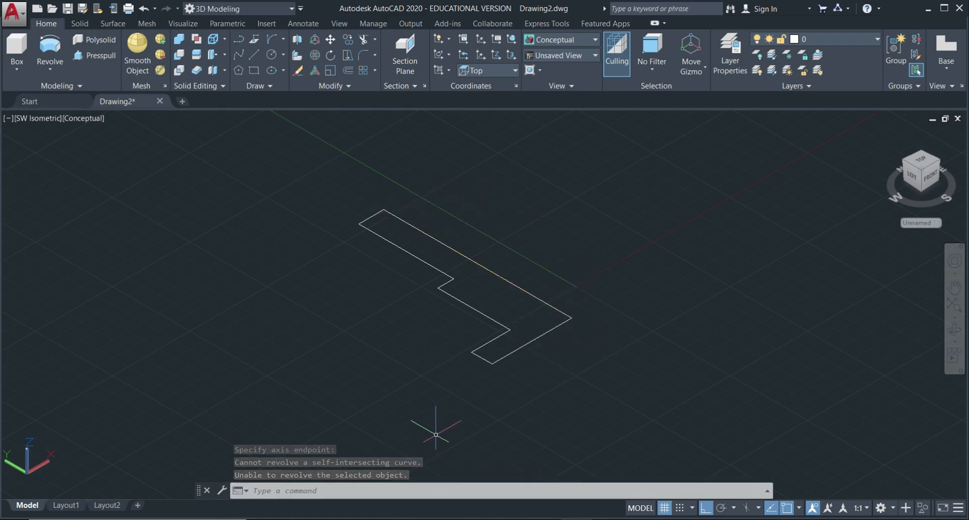
key(Escape)
Trim the tiny line stub that overshoots the profile's corner where the polyline starts and ends.
scroll(526, 354, up, 3)
scroll(526, 344, up, 3)
scroll(480, 374, up, 2)
scroll(482, 386, up, 2)
scroll(461, 400, up, 2)
scroll(471, 404, up, 2)
middle_drag(472, 405, 538, 276)
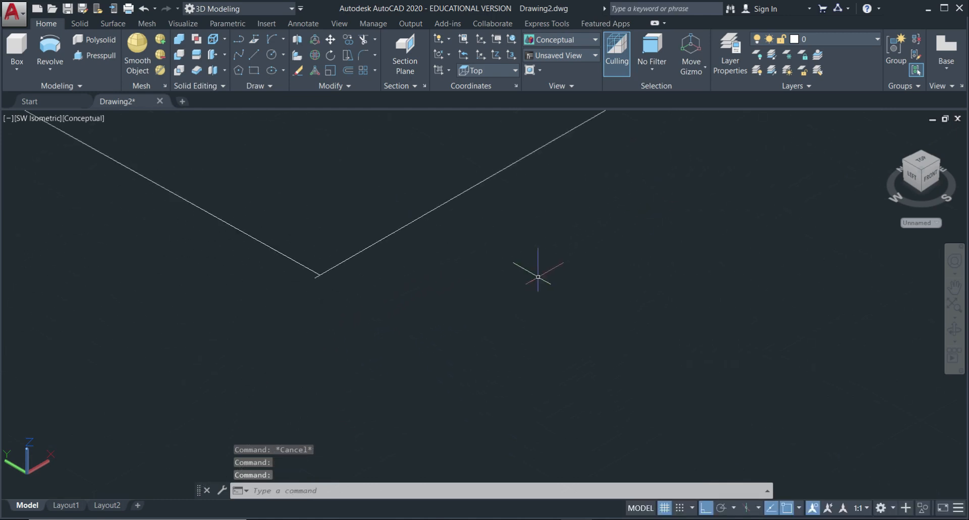
text(`)
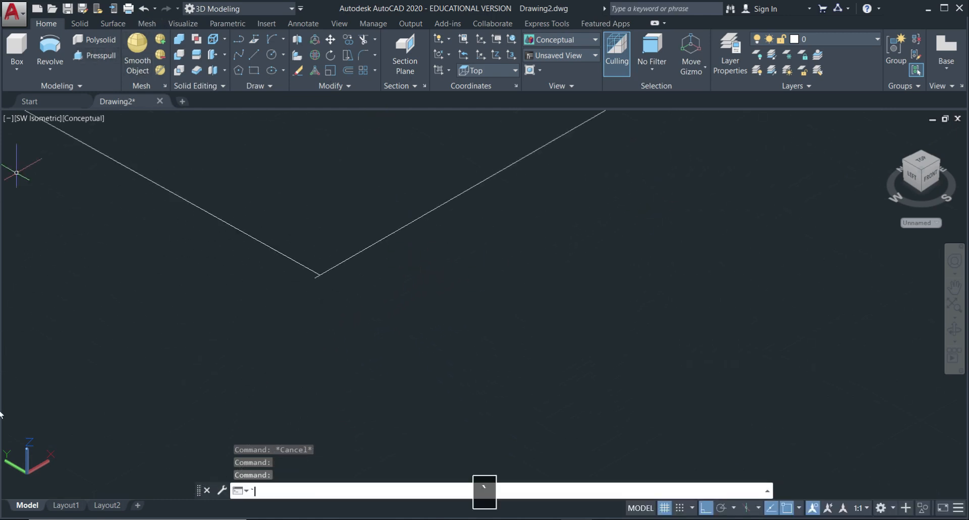
key(Return)
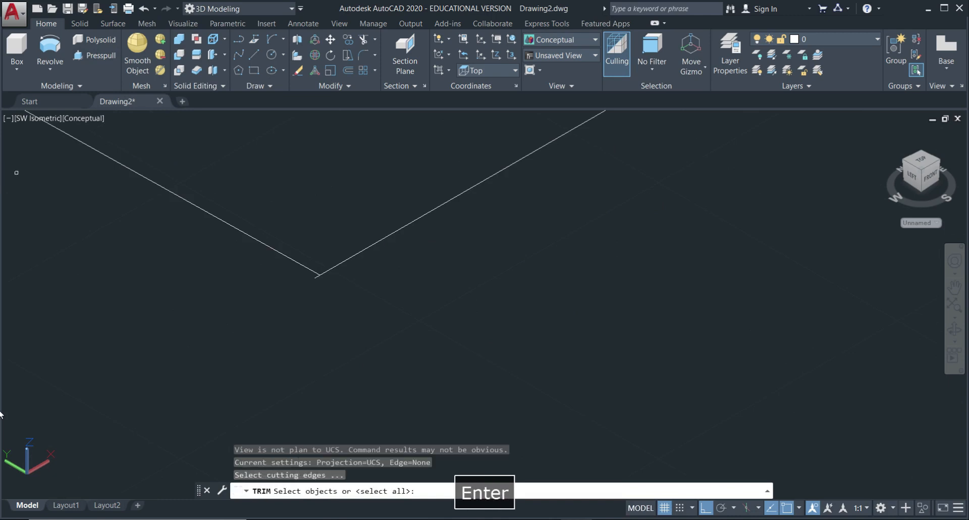
key(Return)
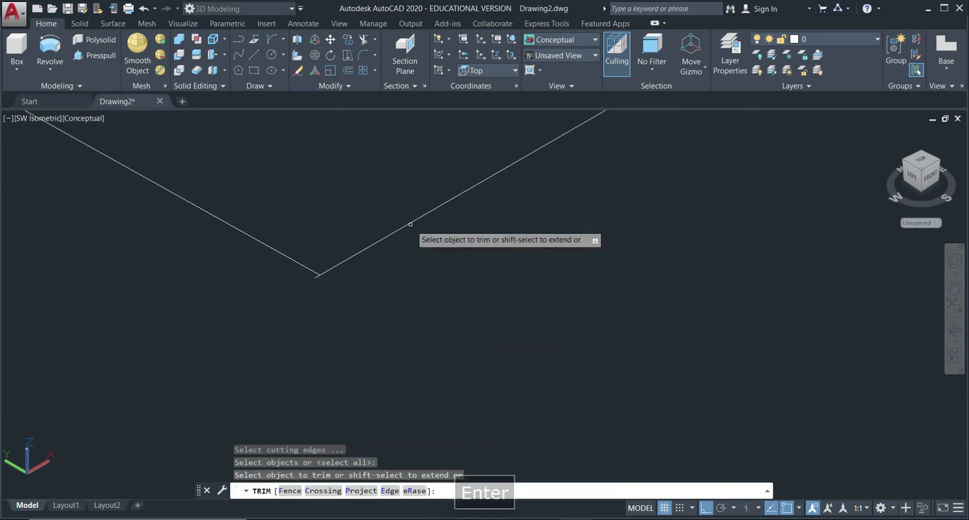
click(316, 276)
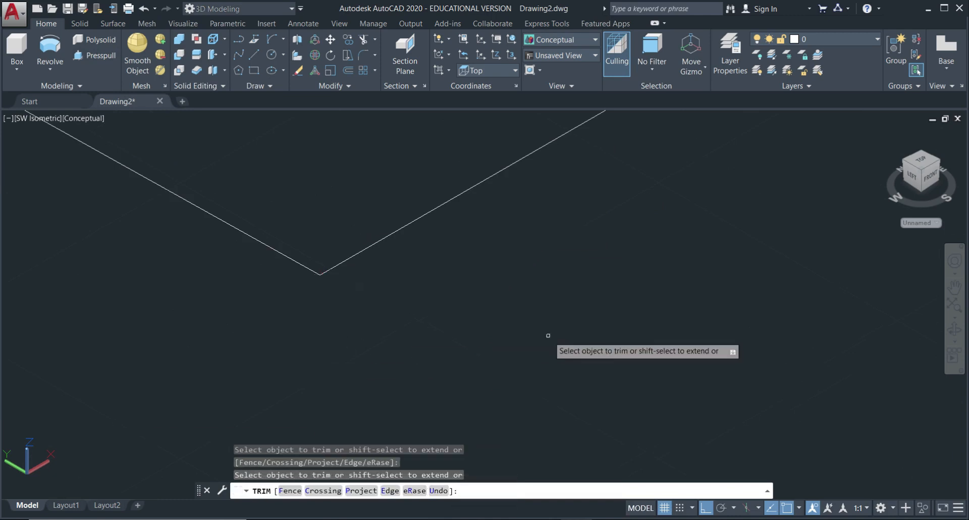
key(Escape)
Revolve the trimmed profile 270° about its long straight edge, and undo that revolve after viewing the cutaway solid.
scroll(550, 338, down, 10)
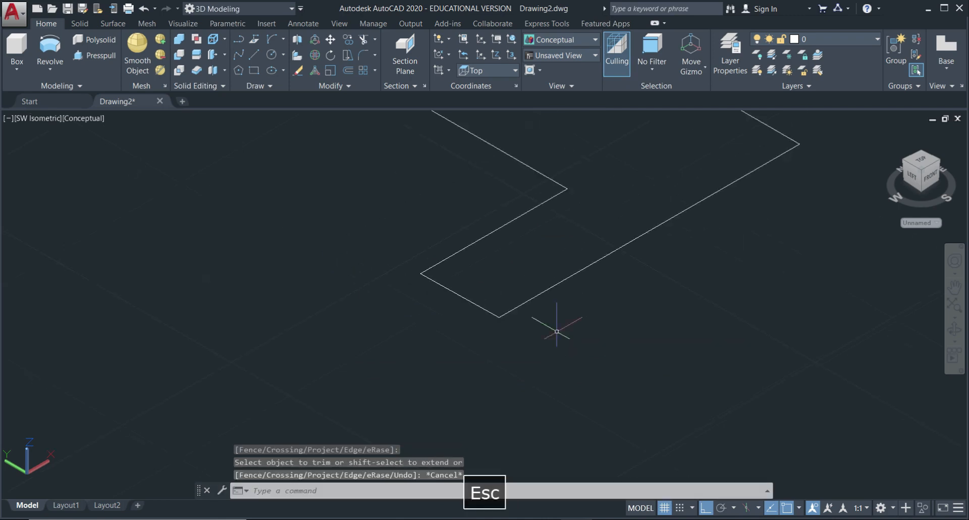
scroll(551, 348, down, 4)
scroll(595, 248, up, 3)
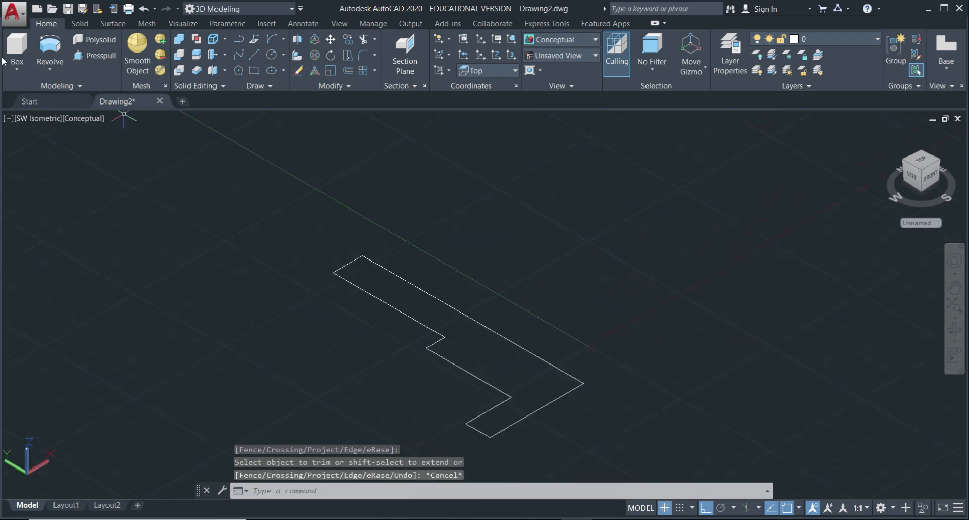
click(50, 53)
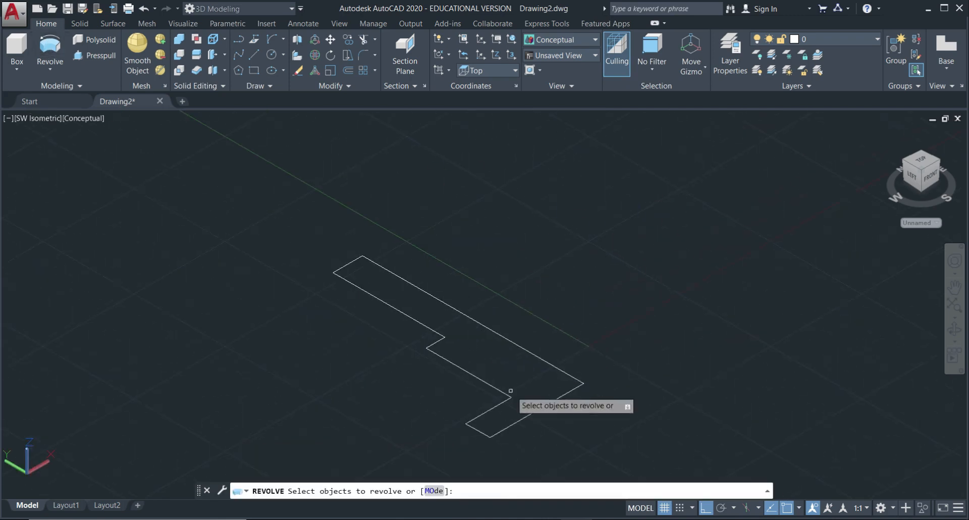
click(524, 349)
key(Return)
click(583, 383)
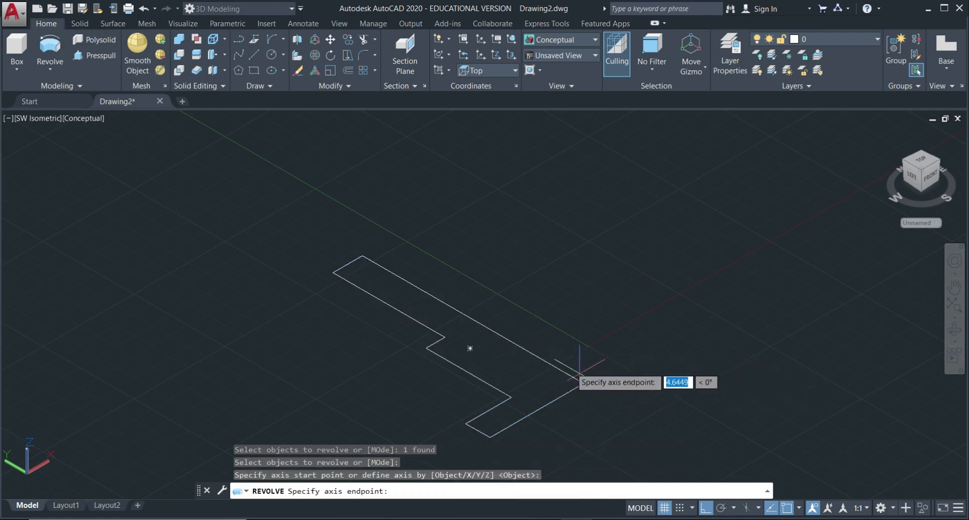
click(362, 255)
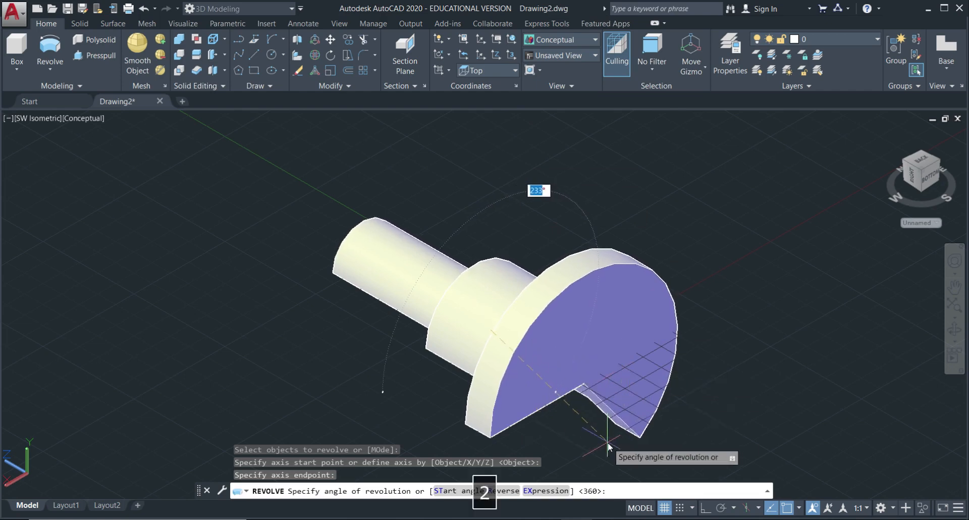
key(Return)
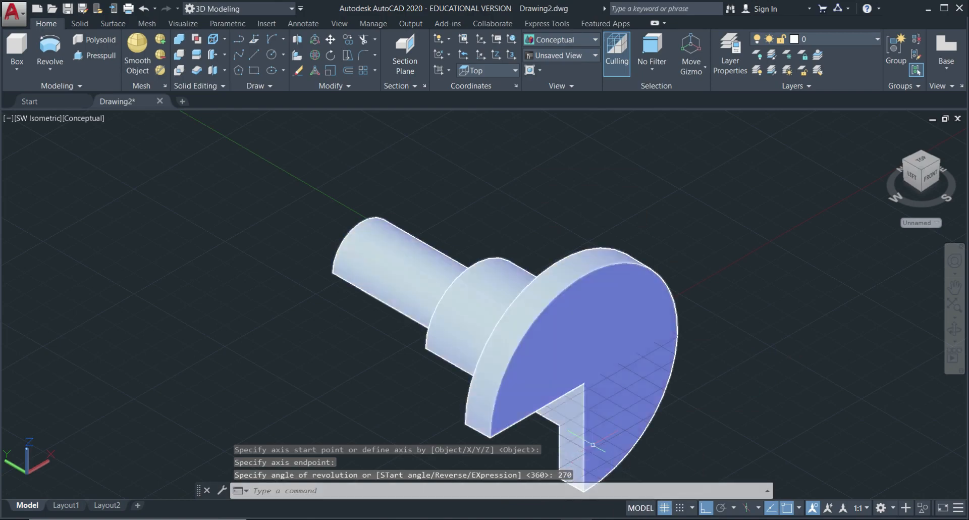
shift+middle_drag(765, 386, 737, 354)
key(Escape)
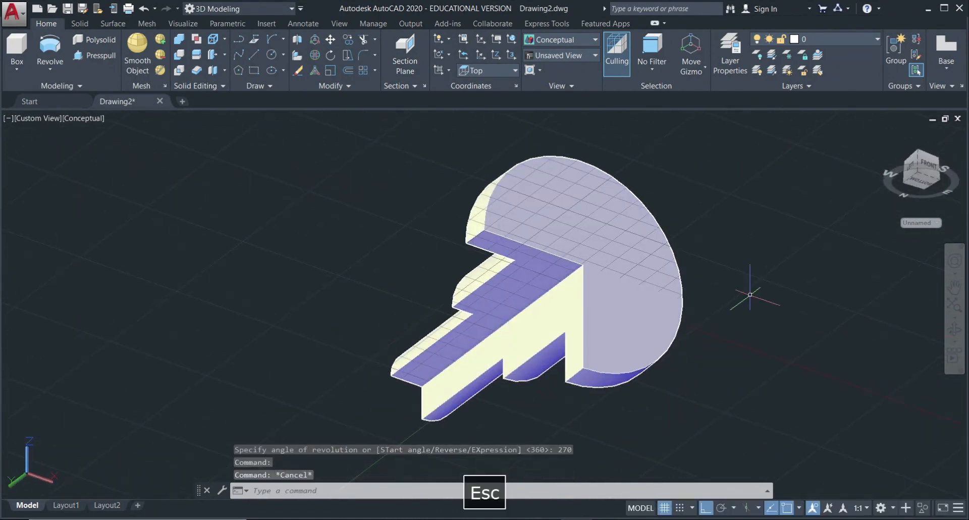
key(ctrl+z)
key(ctrl+z)
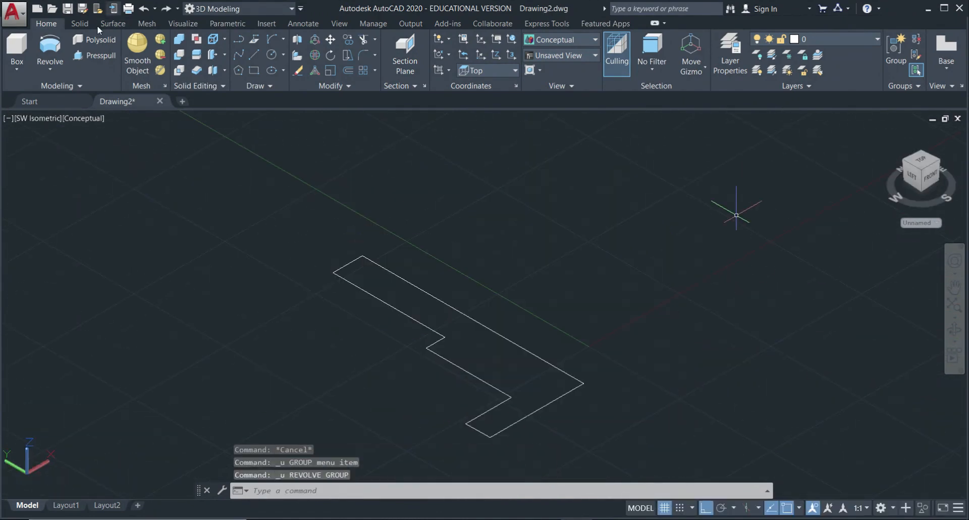
Revolve the stepped profile a full 360° about its long straight edge, using the edge's two endpoints as the axis.
click(46, 51)
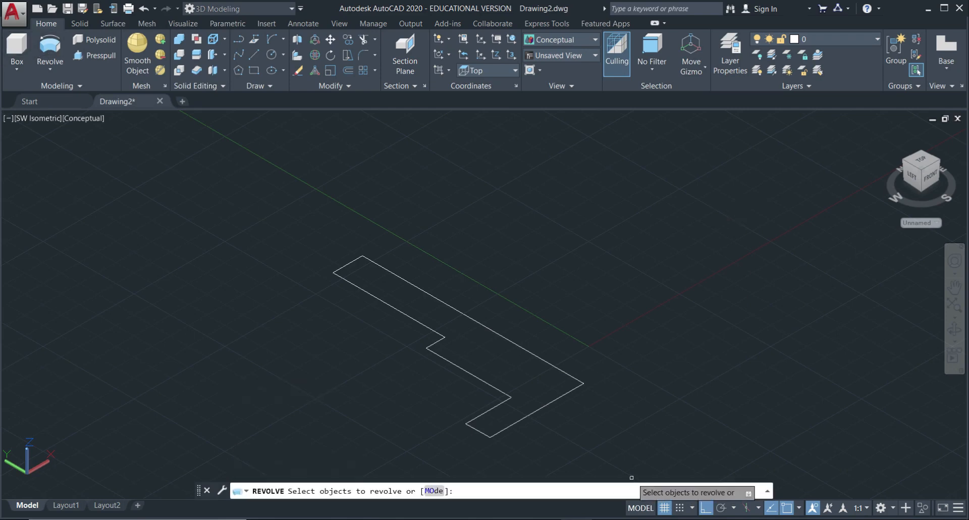
click(543, 407)
key(Return)
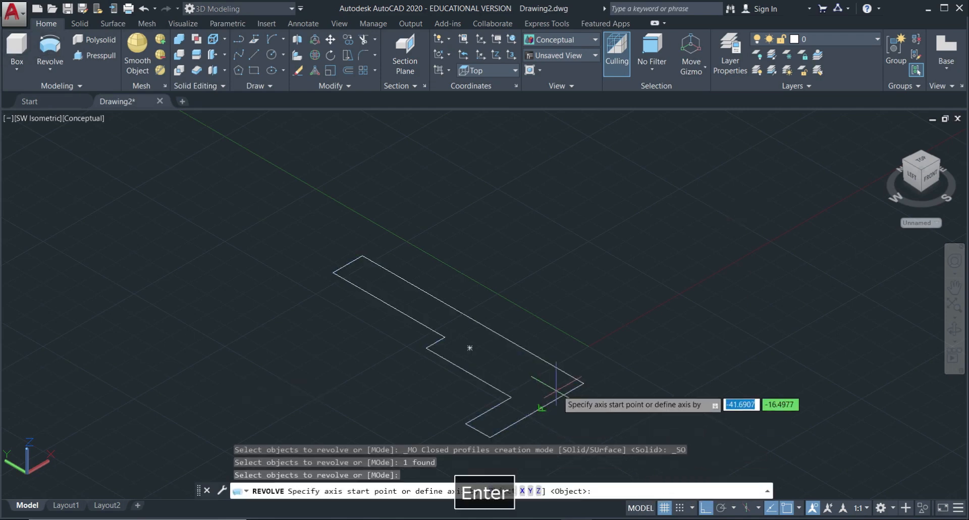
click(583, 384)
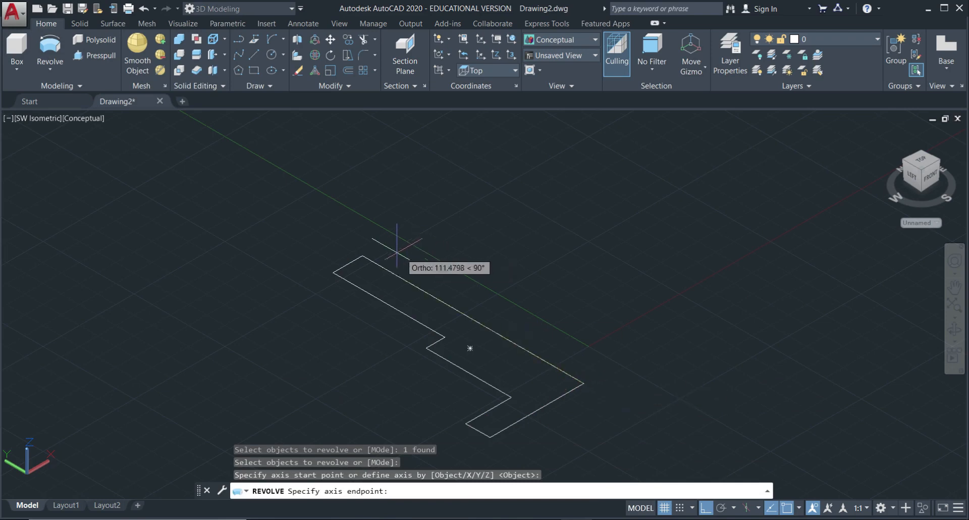
click(363, 256)
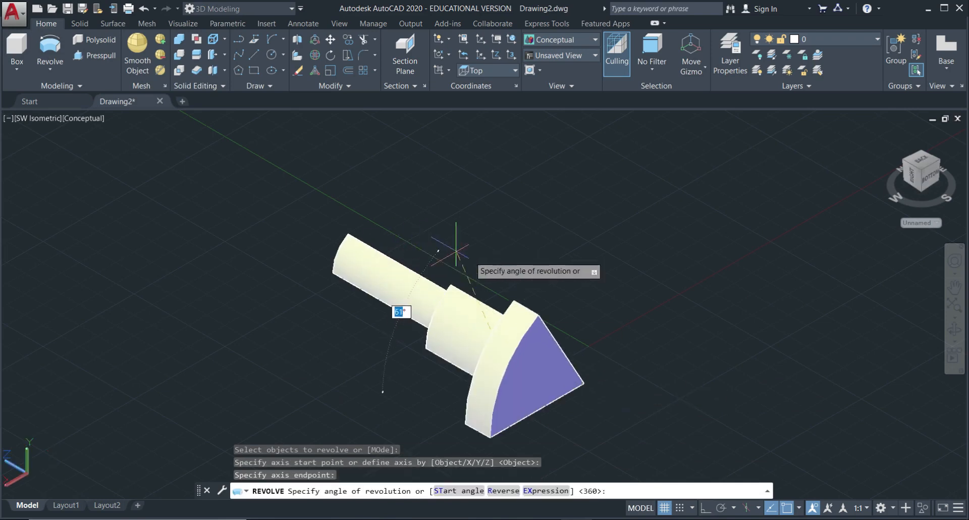
text(360)
key(Return)
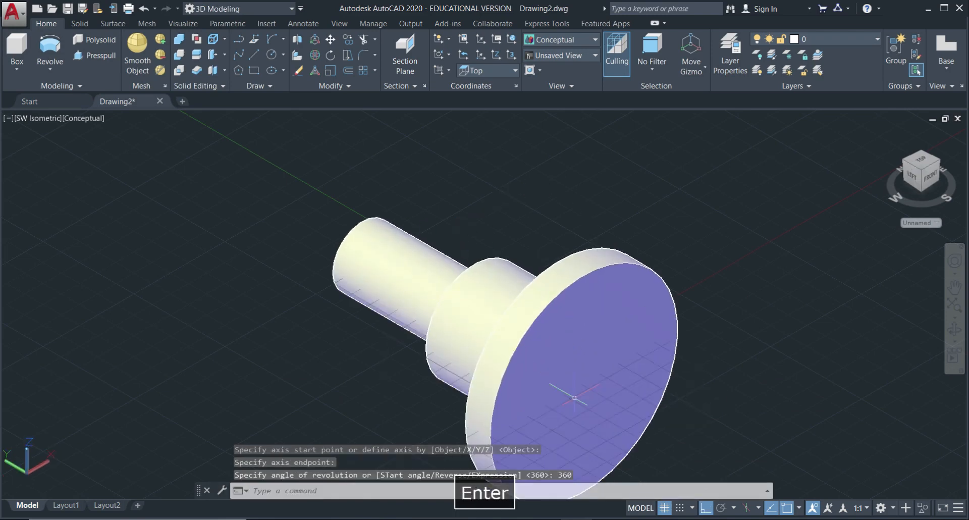
Undo the 360° revolve to return to the flat stepped profile.
shift+middle_drag(699, 364, 667, 386)
key(ctrl+z)
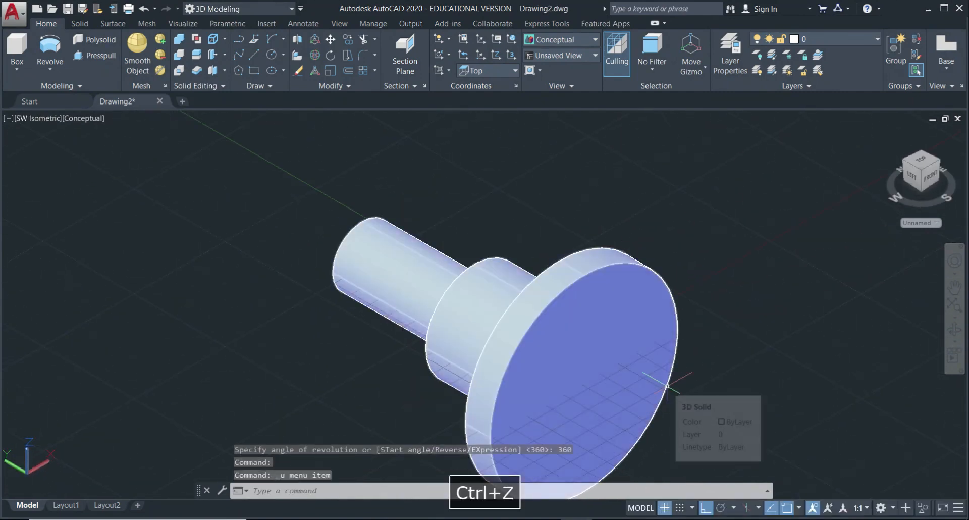
key(Escape)
key(ctrl+z)
key(ctrl+z)
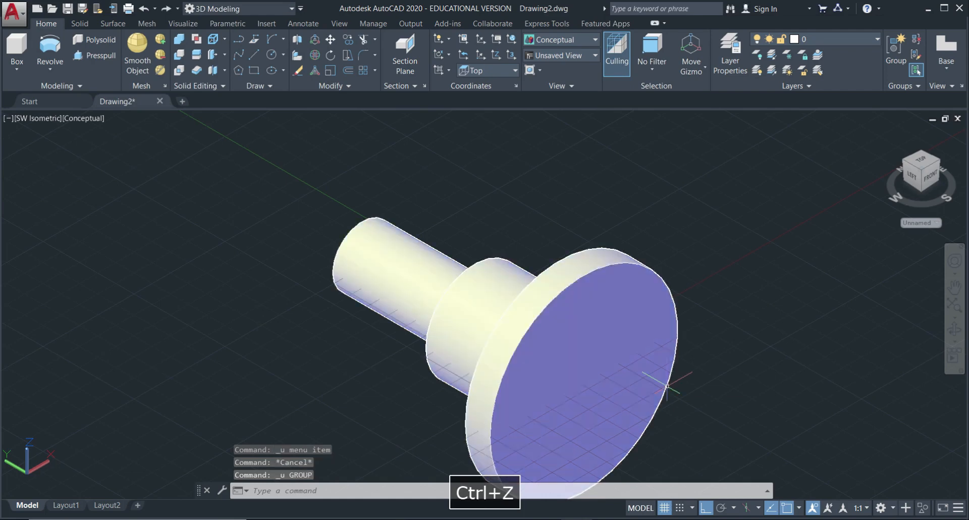
Preview revolving the profile about its long straight edge in Surface mode, view it from another angle, and cancel without setting a revolution angle.
click(44, 50)
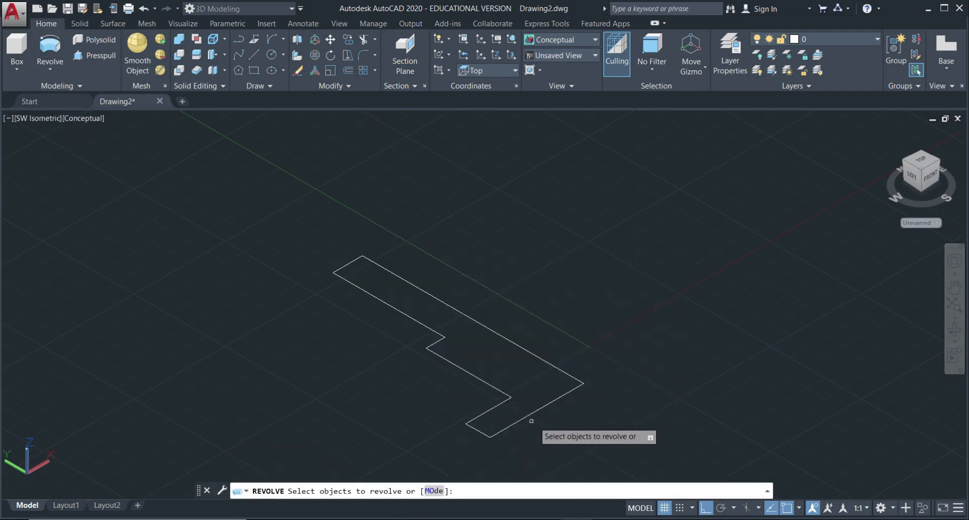
click(435, 491)
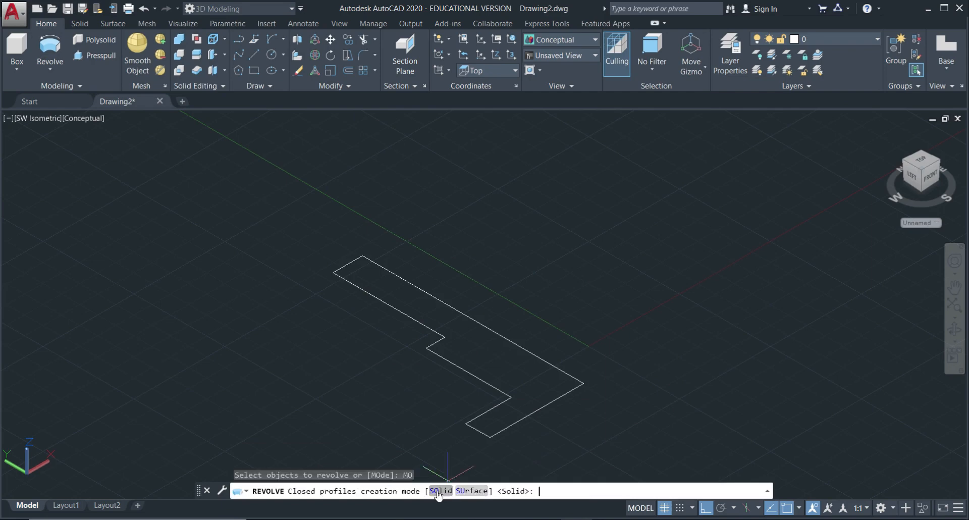
click(471, 494)
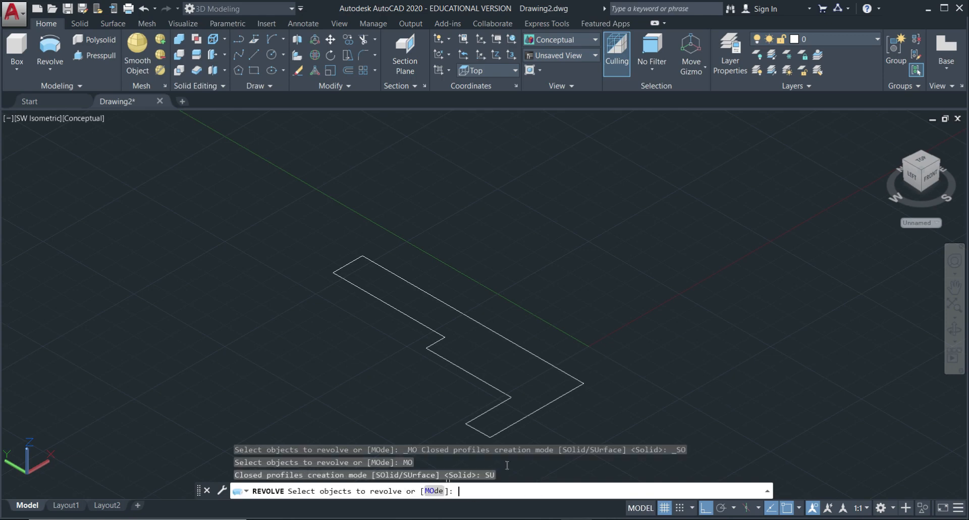
click(525, 415)
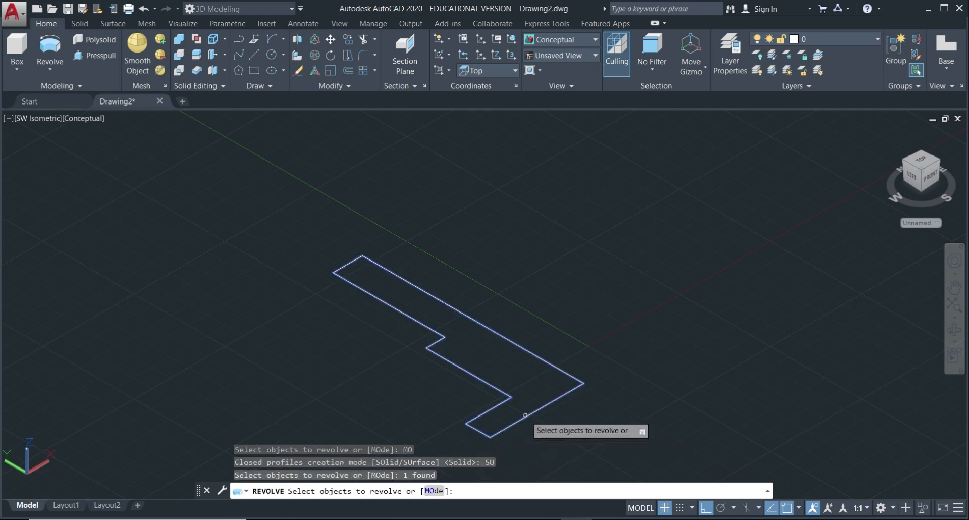
key(Return)
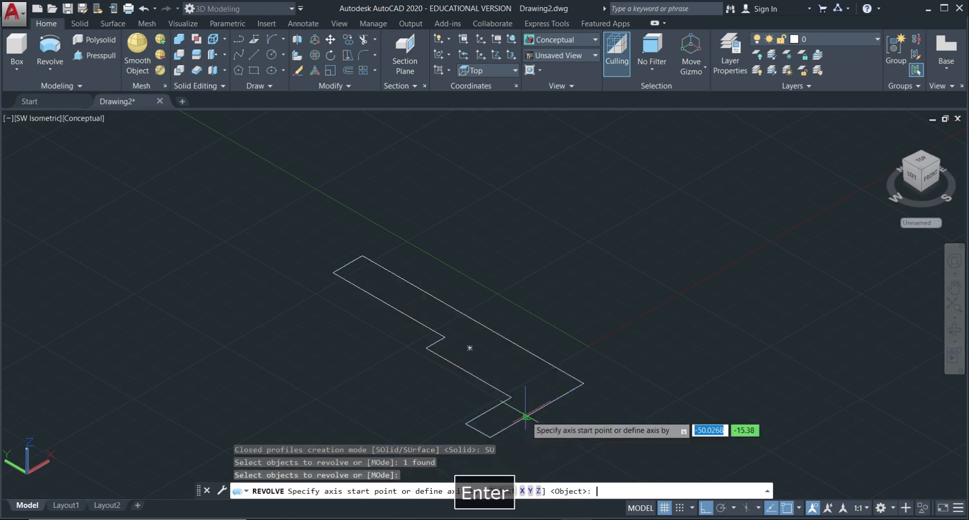
click(582, 382)
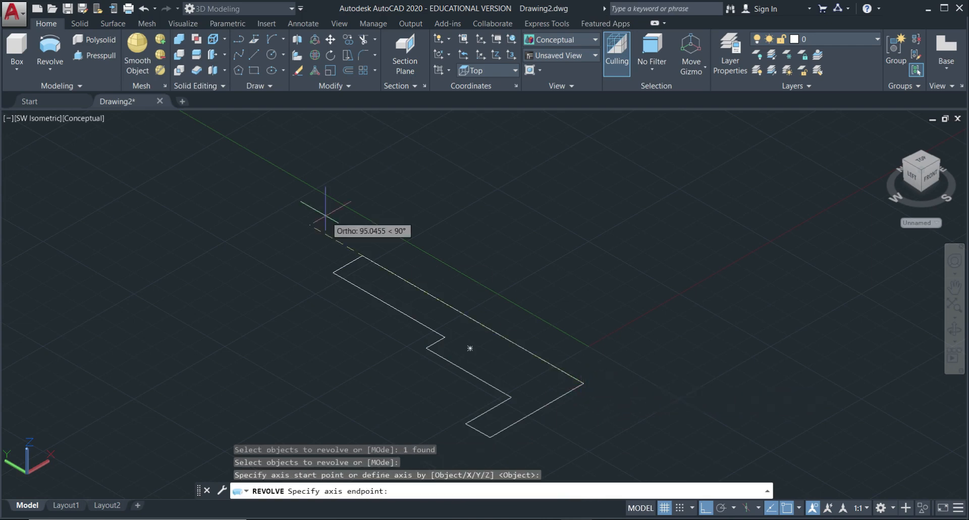
click(364, 255)
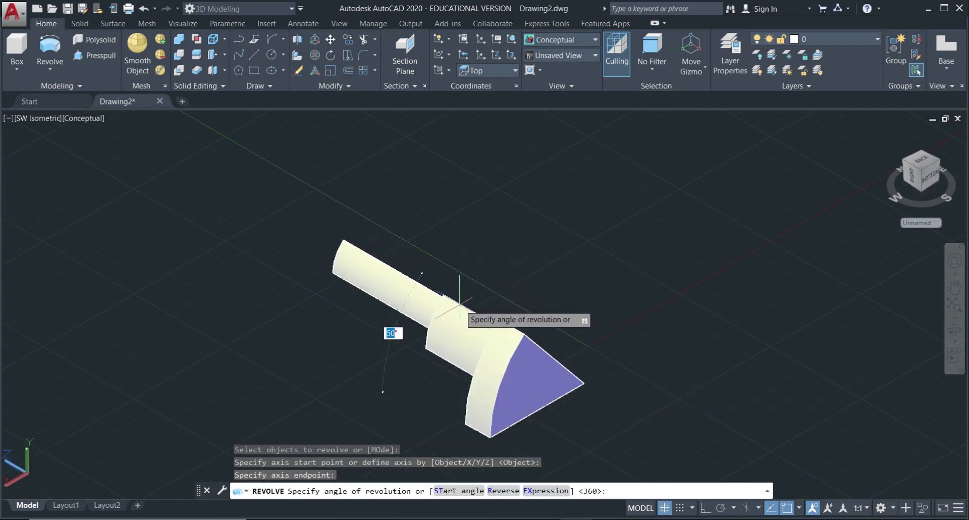
shift+middle_drag(457, 315, 323, 291)
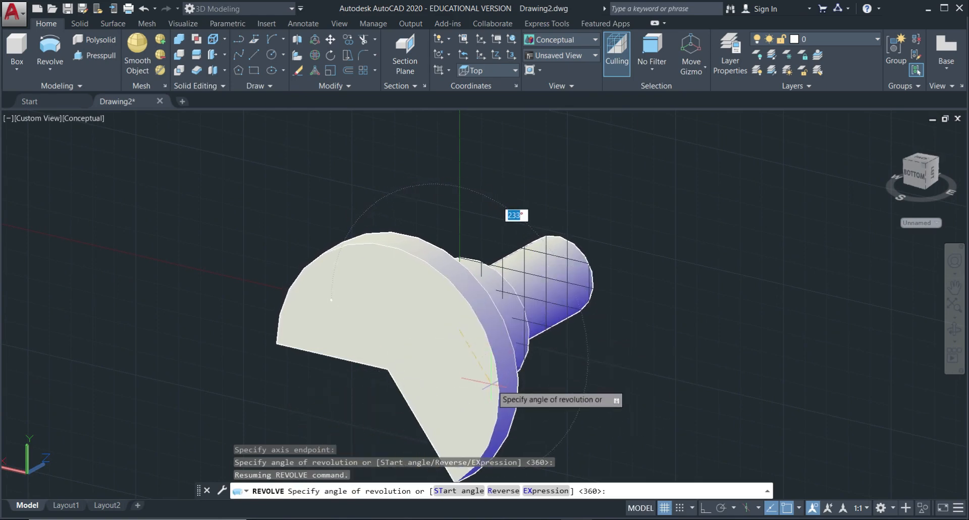
key(Escape)
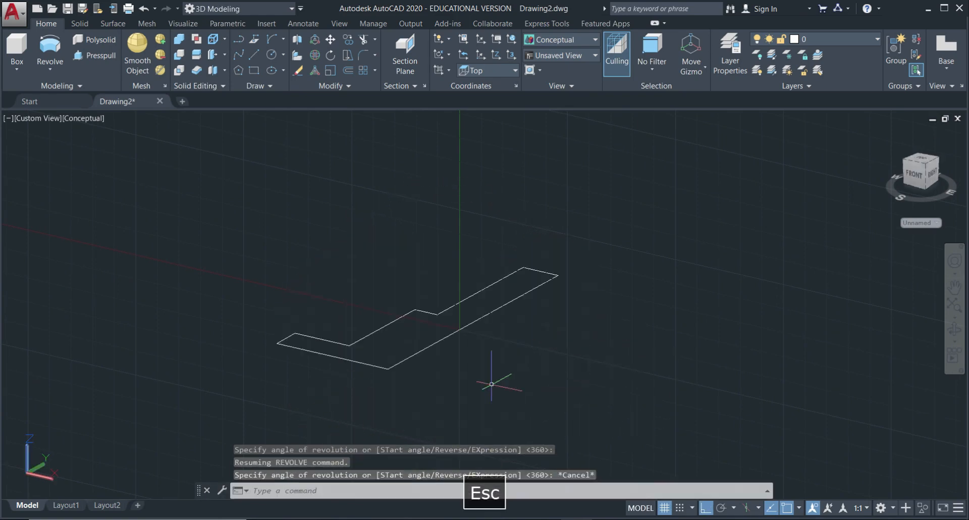
Begin revolving the stepped profile in Solid mode, with the axis running along its long straight edge from the wide end to the narrow end.
click(51, 45)
click(434, 492)
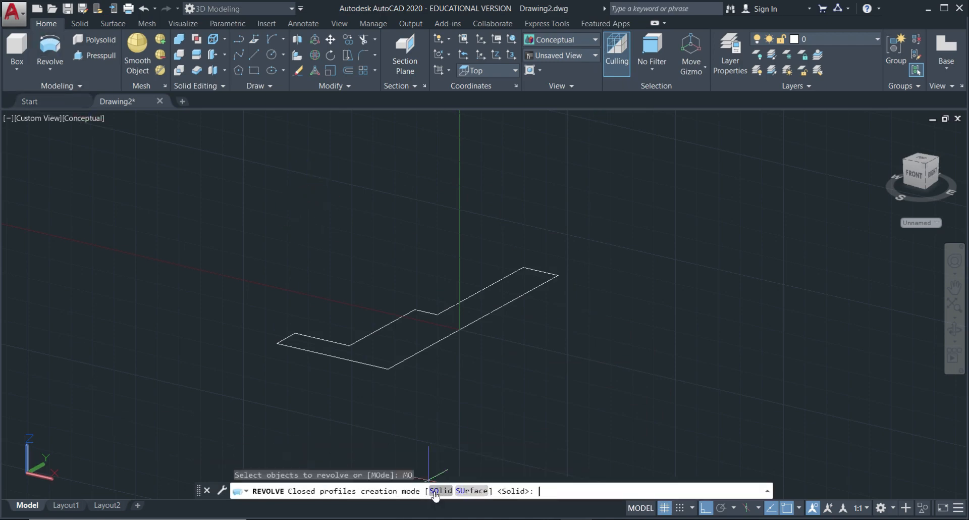
click(445, 492)
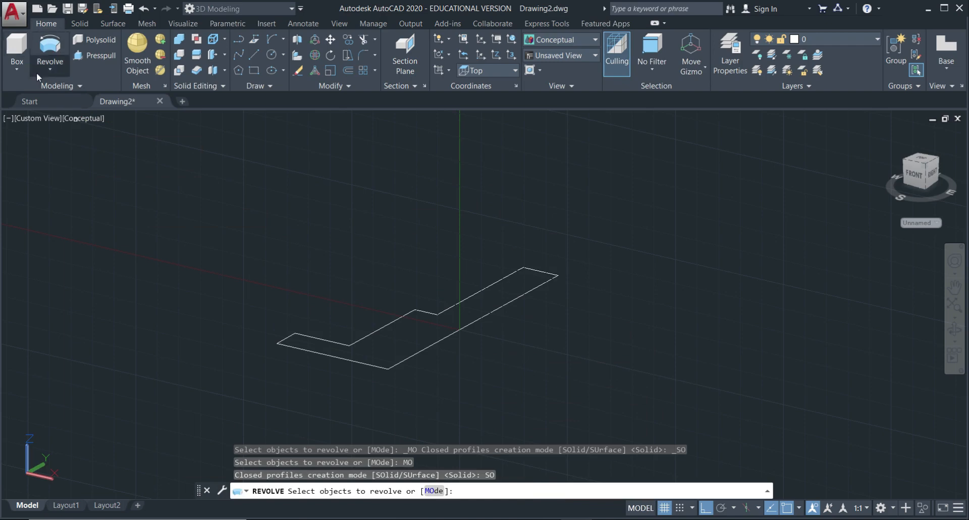
click(43, 60)
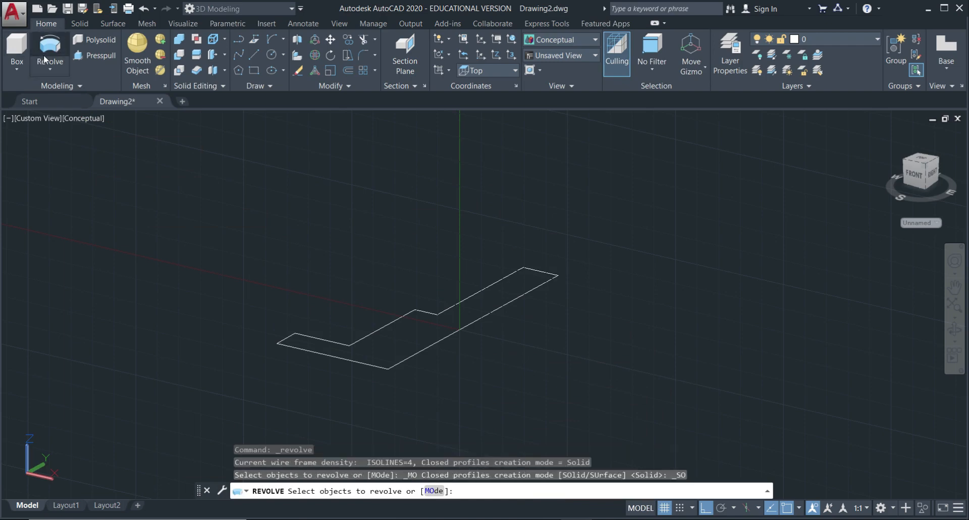
click(340, 354)
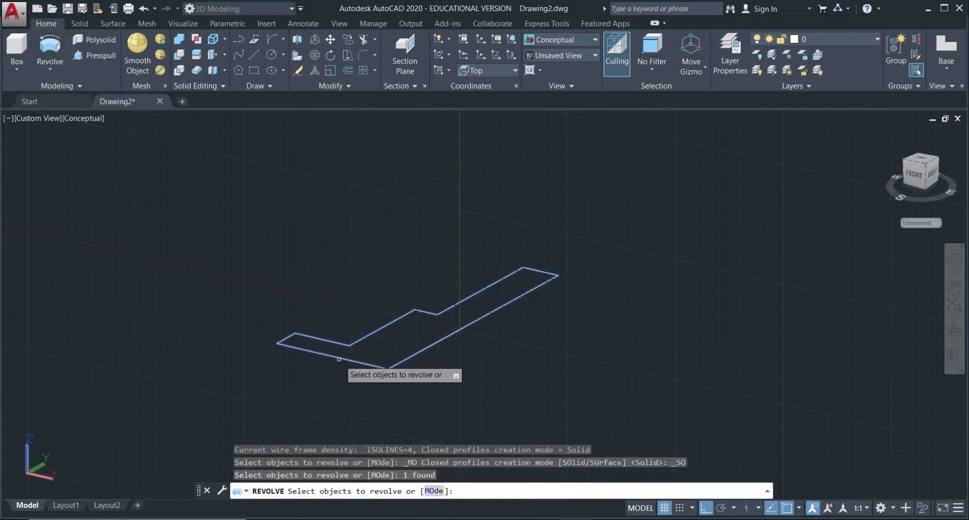
key(Return)
click(397, 366)
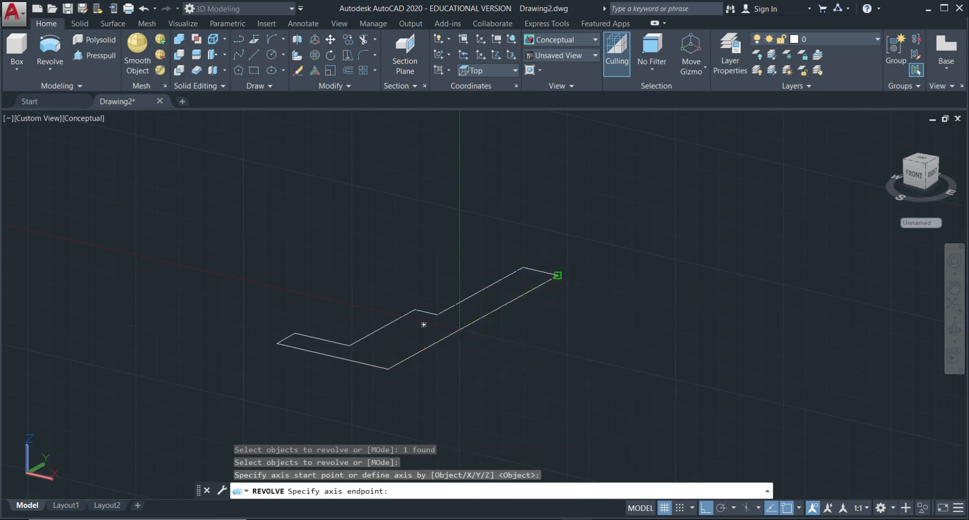
click(558, 275)
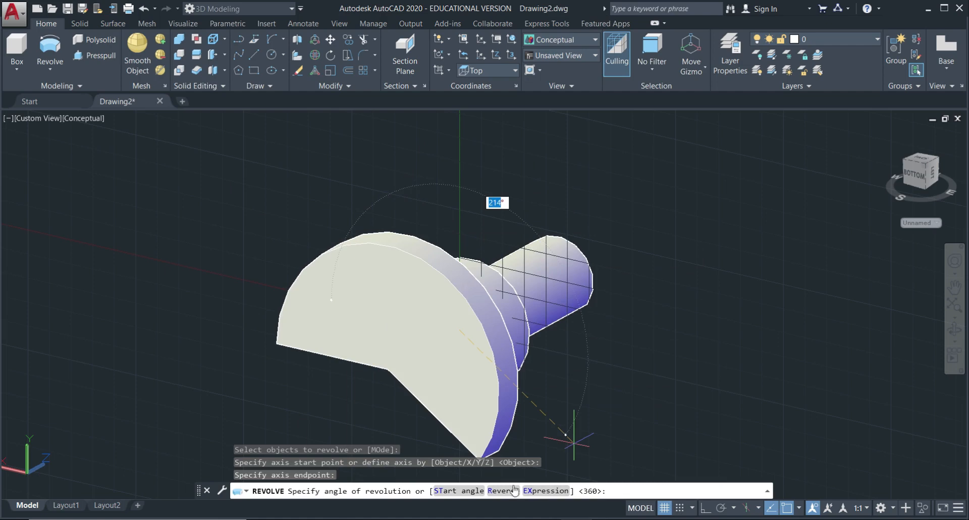
Reverse the revolution direction twice, and set the revolve's start angle to 45°.
click(498, 492)
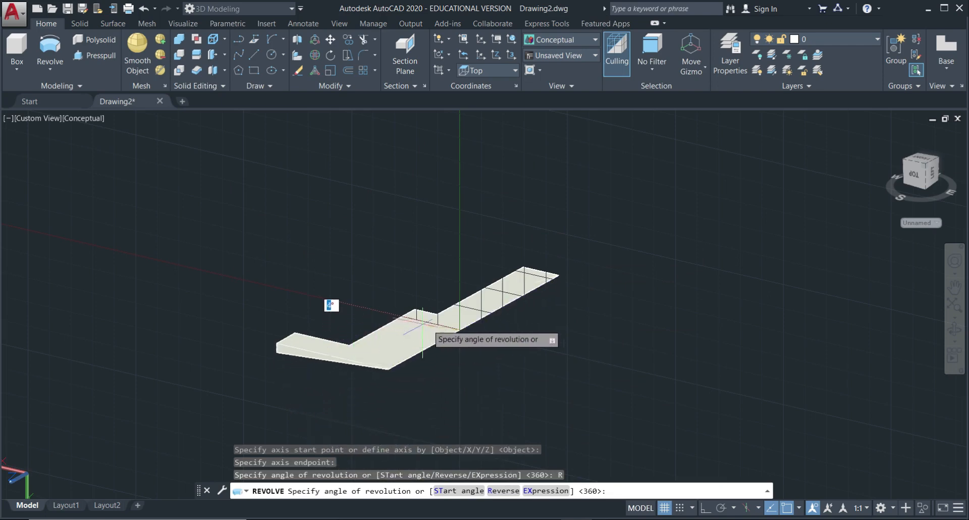
click(514, 492)
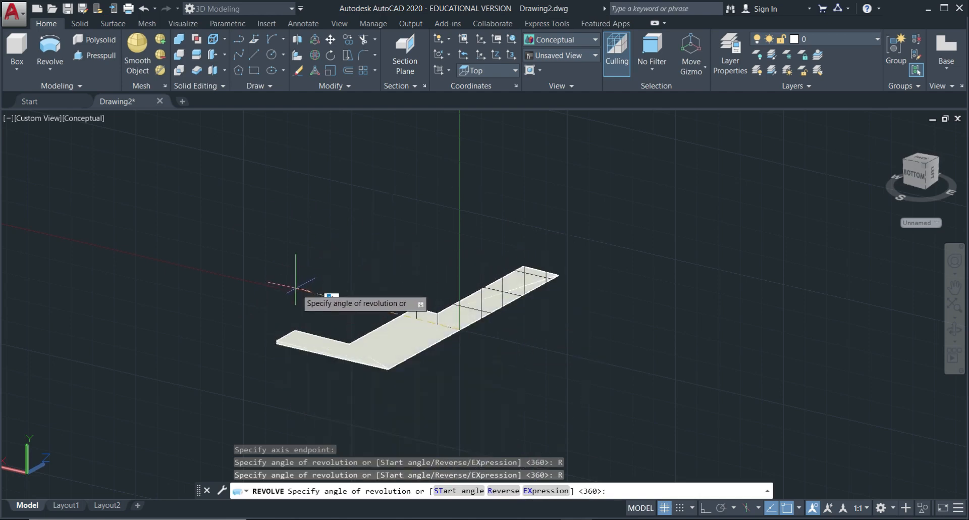
click(444, 490)
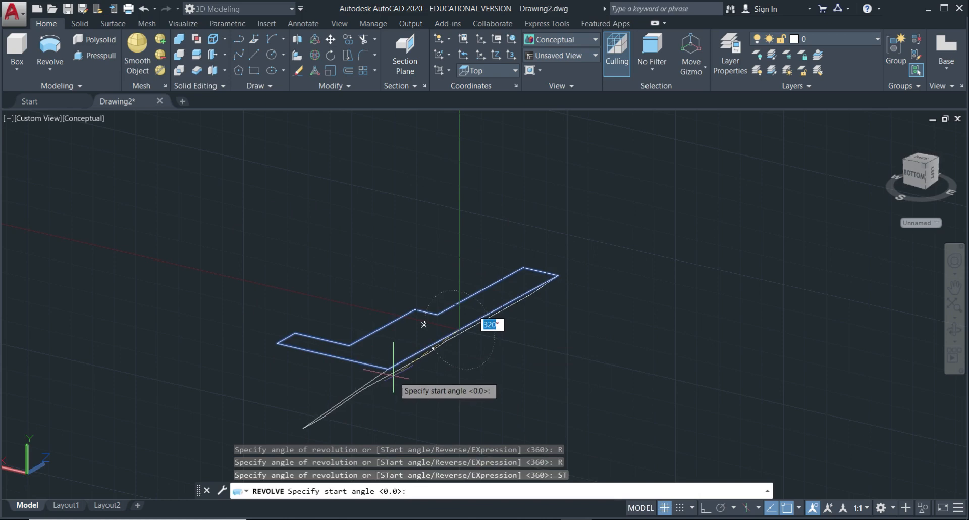
text(45)
key(Return)
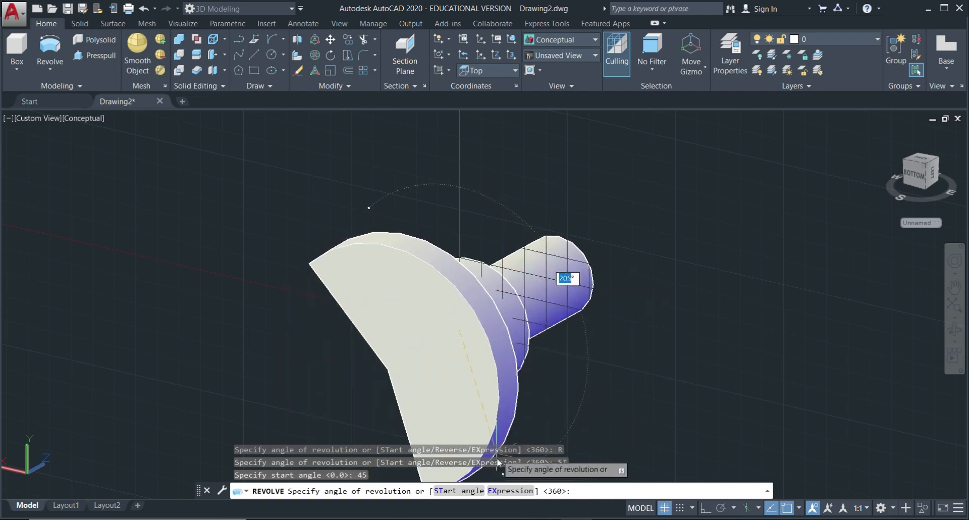
Define the angle of revolution with the expression 15*(5-3) and complete the revolved solid.
click(505, 491)
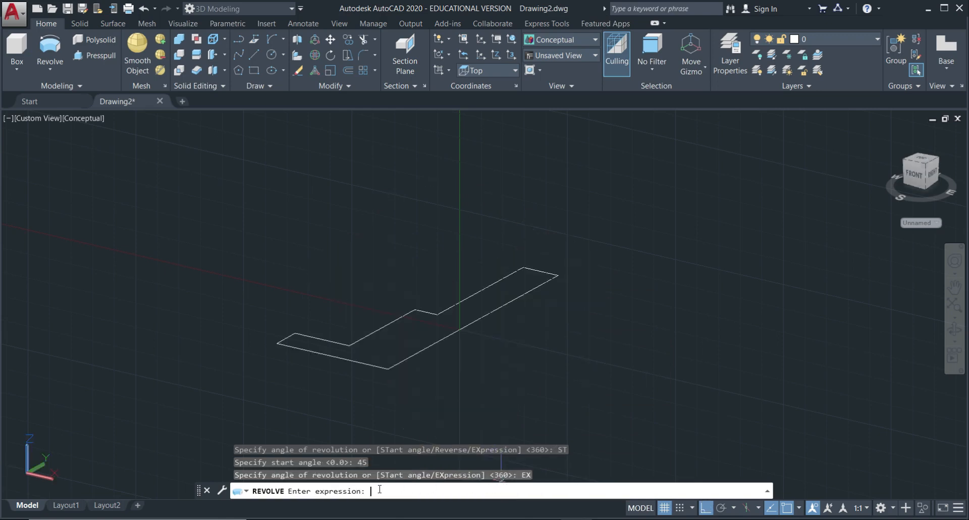
text(15(5-3))
key(Left)
key(Left)
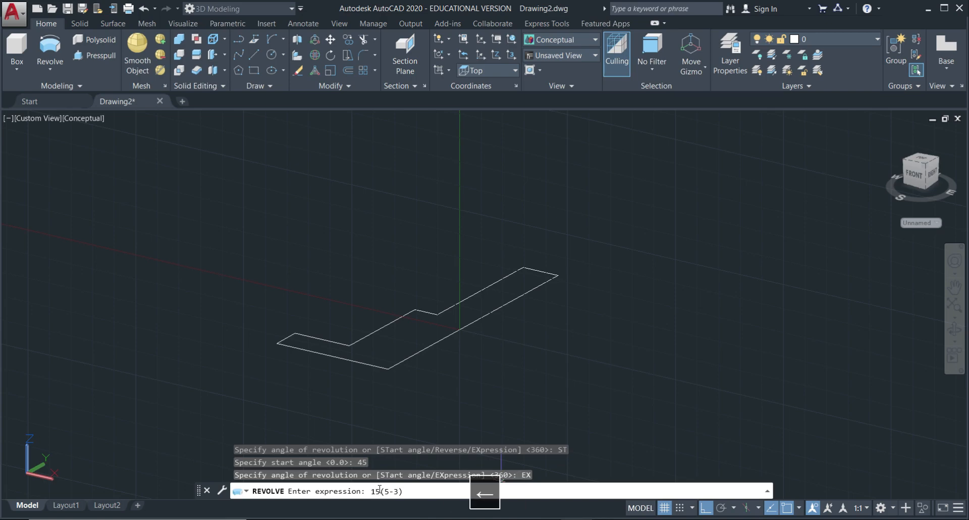
text(*)
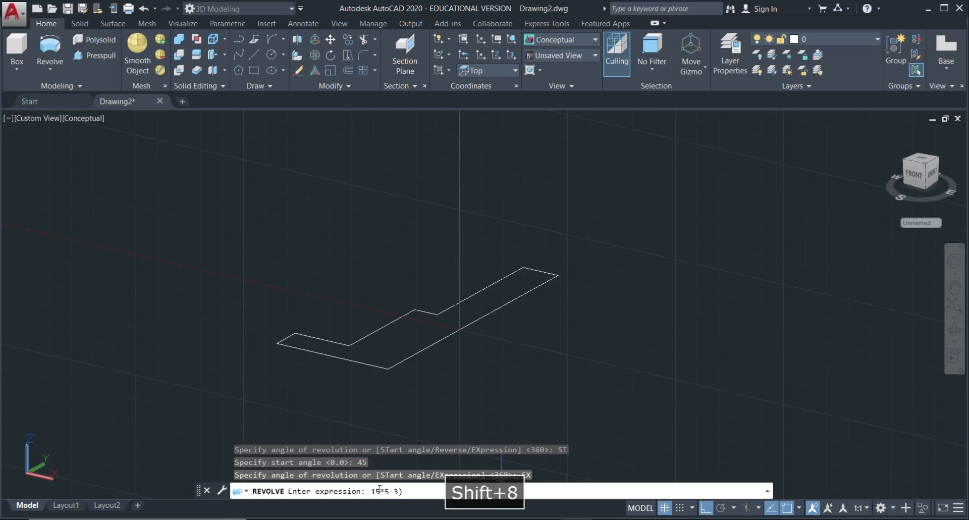
key(Right)
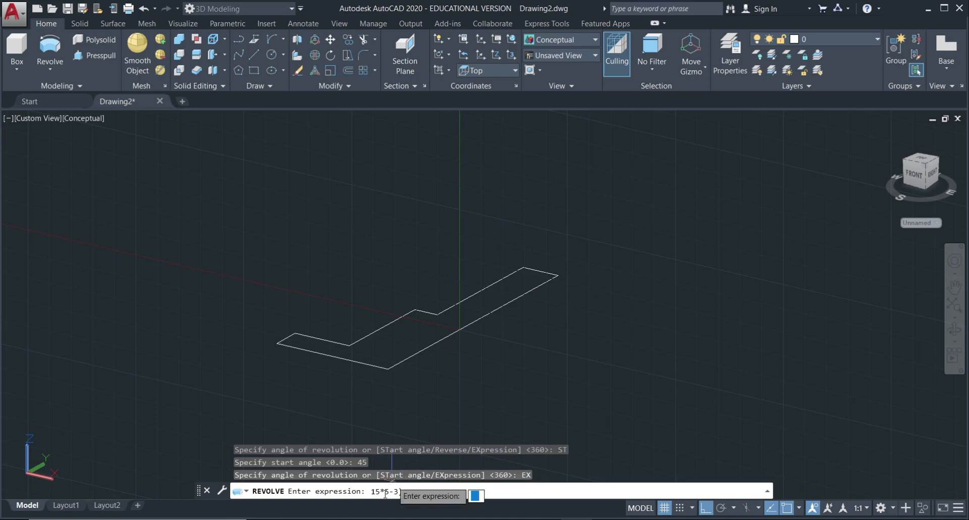
click(385, 495)
text(()
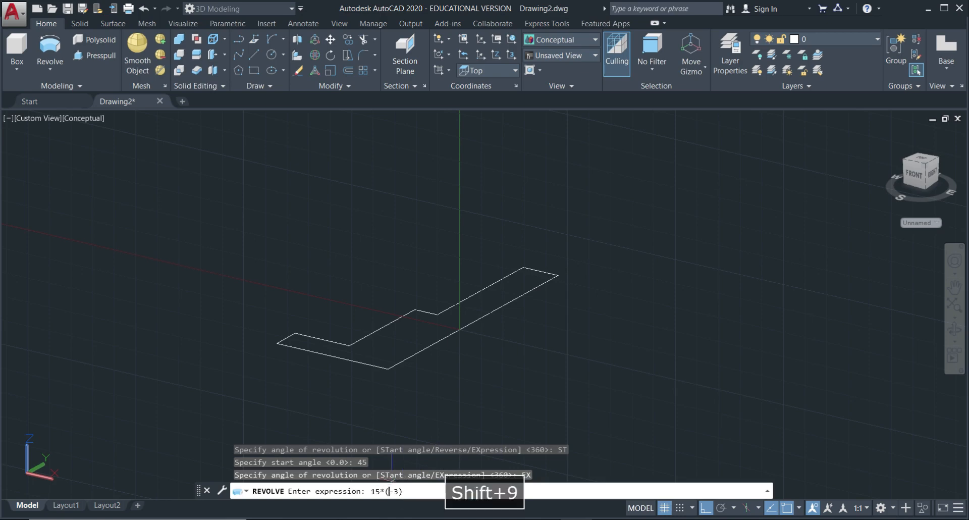
key(Right)
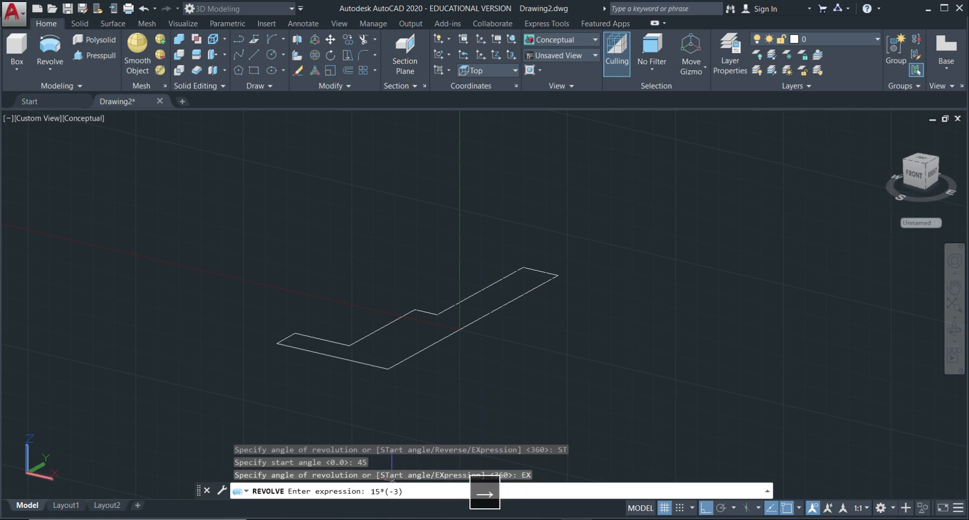
key(Delete)
key(Delete)
key(Delete)
text(3)
key(BackSpace)
text(5)
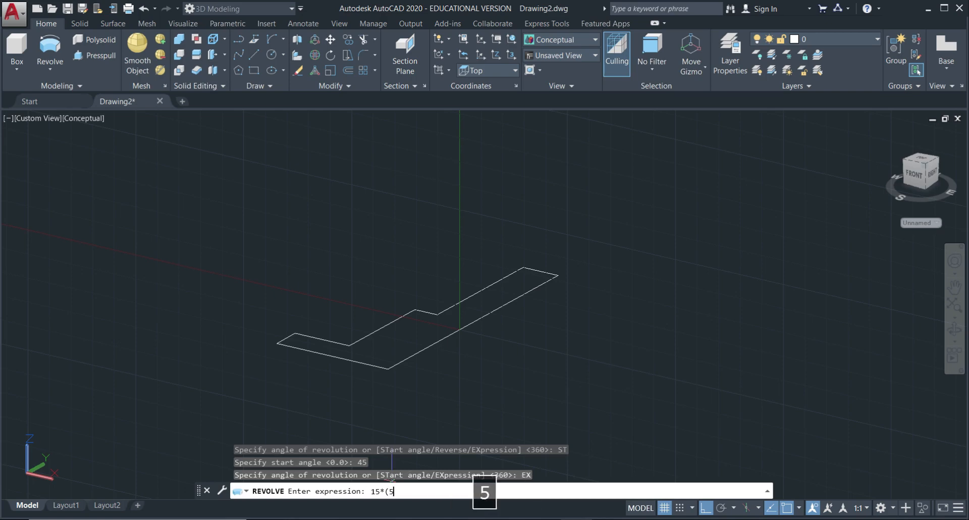
text(-3))
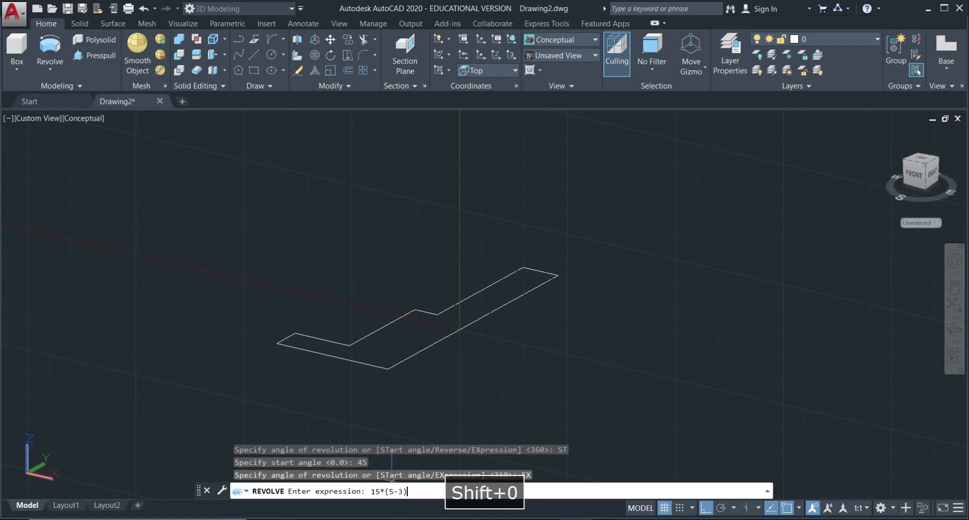
key(Return)
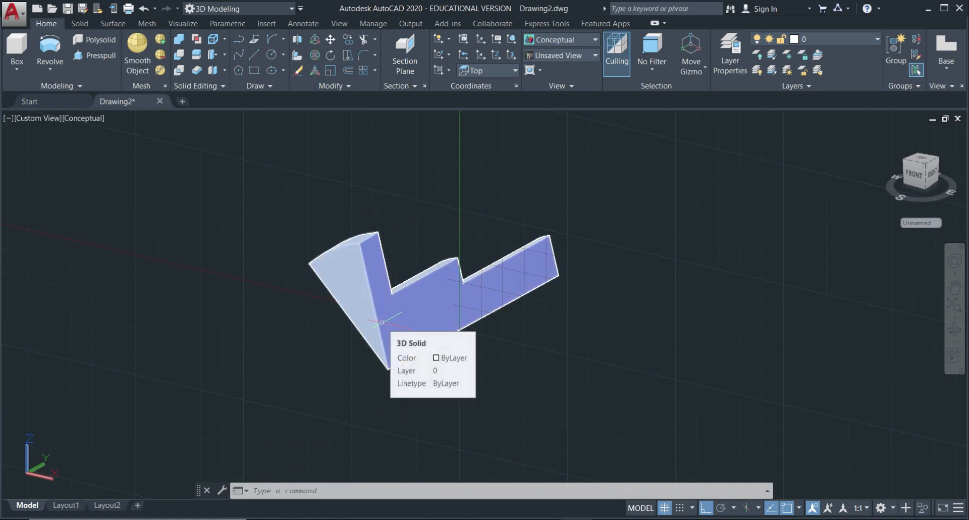
Undo the revolved solid to restore the flat stepped profile.
key(Escape)
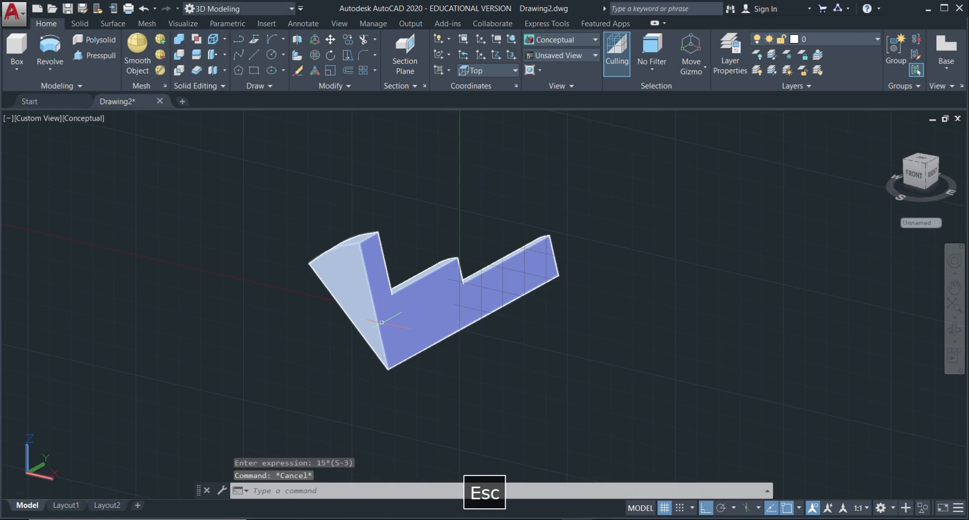
key(ctrl+z)
key(ctrl+z)
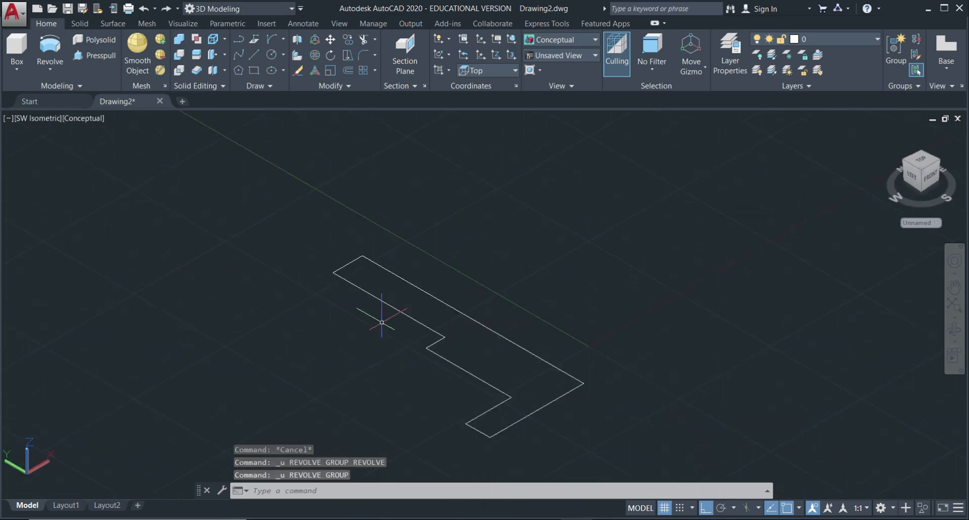
scroll(692, 372, up, 2)
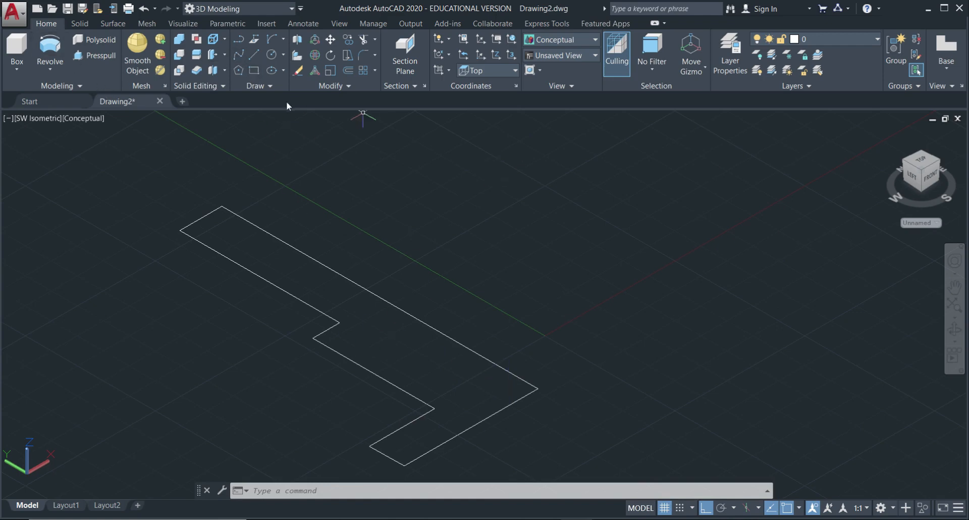
Draw a separate axis line parallel to the profile's long straight edge, 10 units outside it, and erase the short connecting segment.
click(254, 55)
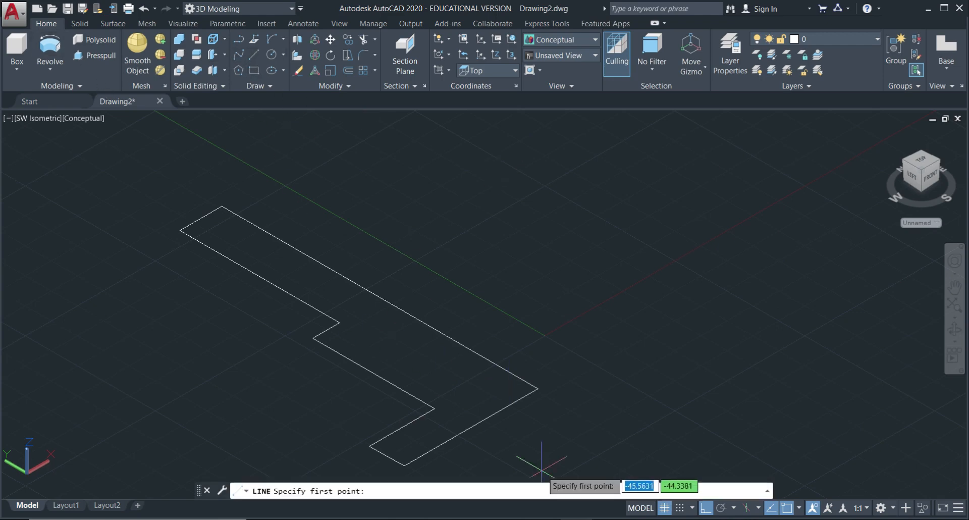
click(538, 388)
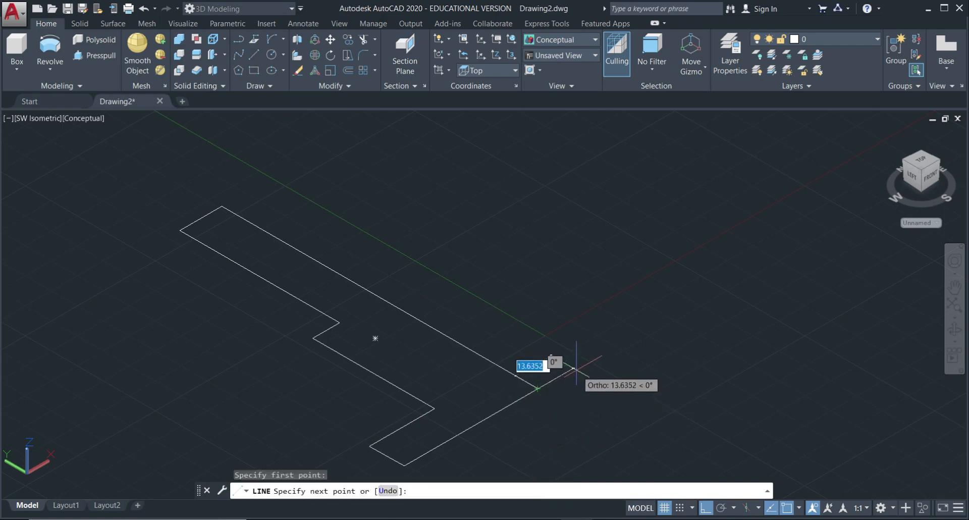
text(10)
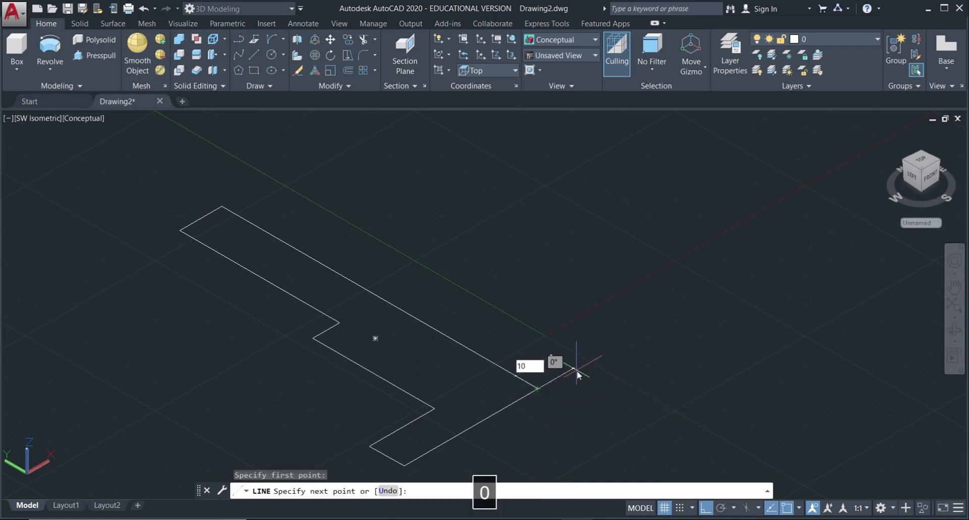
key(Return)
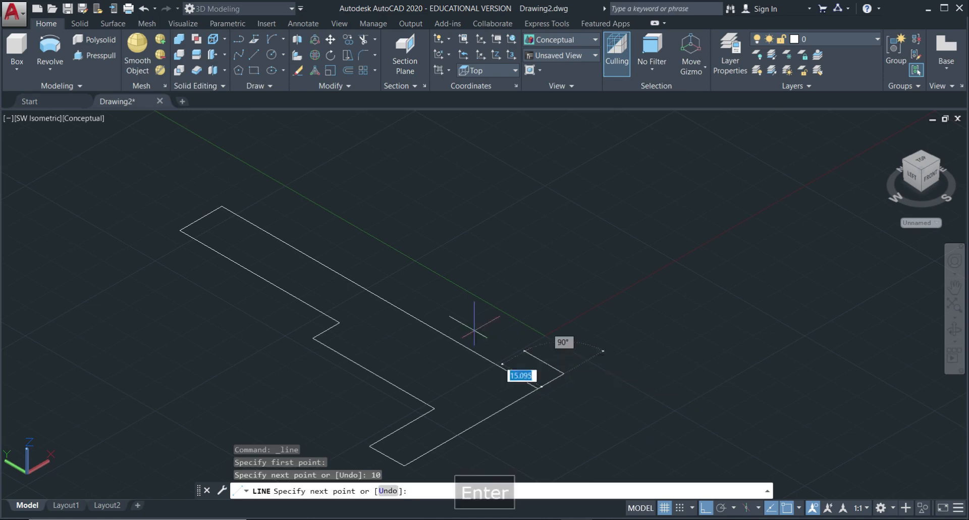
click(284, 168)
key(Escape)
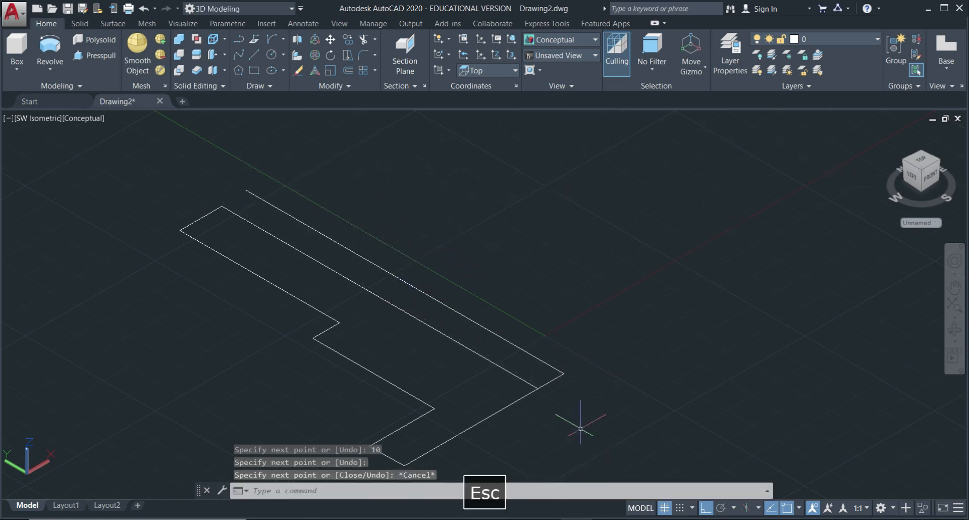
click(551, 381)
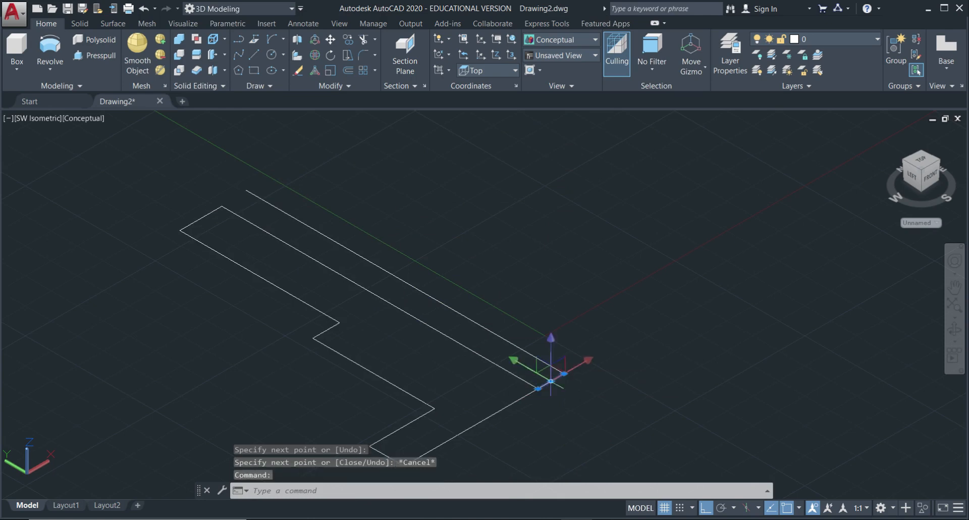
key(Delete)
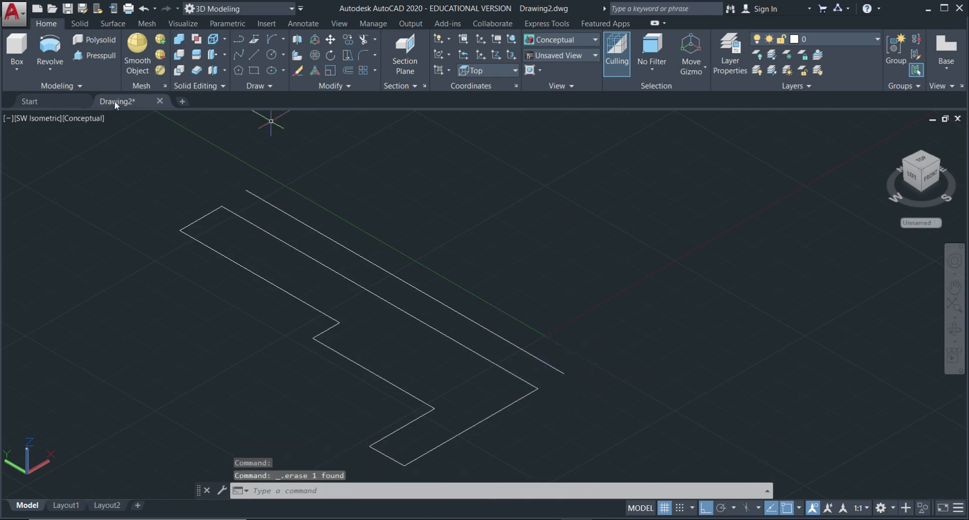
Revolve the stepped profile 360° about the separate offset line, and inspect the resulting hollow solid from several angles.
click(50, 48)
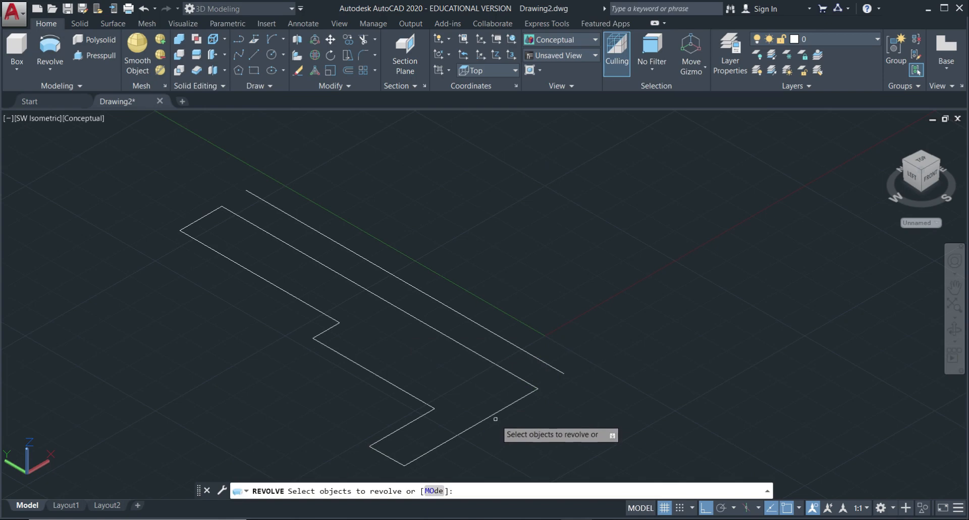
click(495, 415)
key(Return)
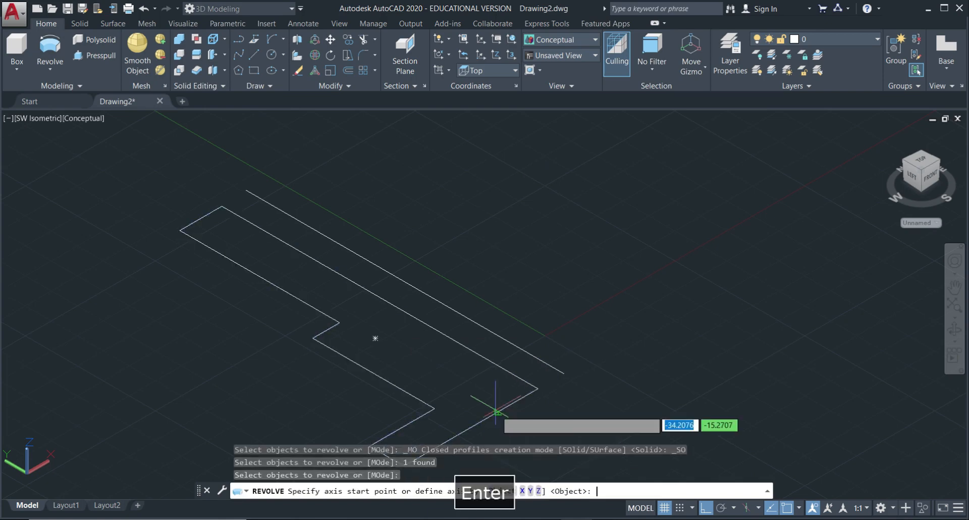
click(564, 373)
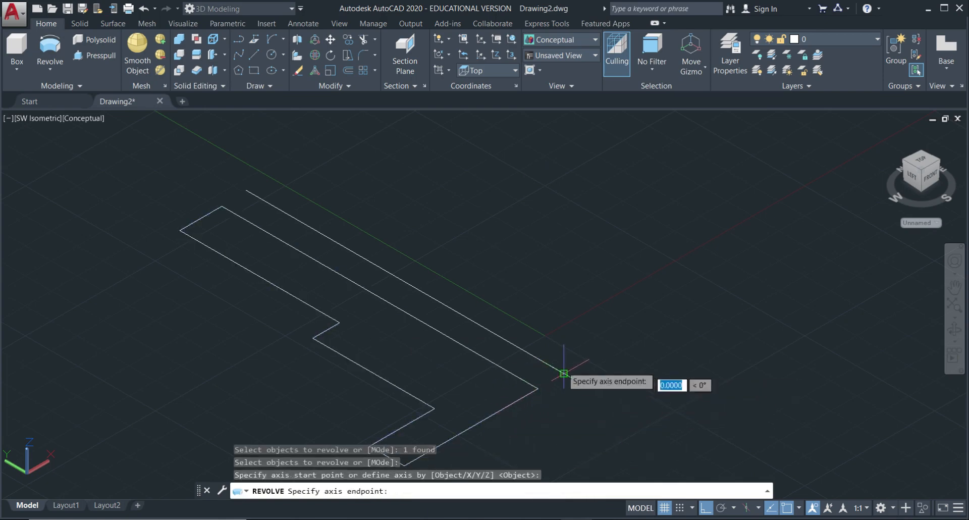
click(245, 190)
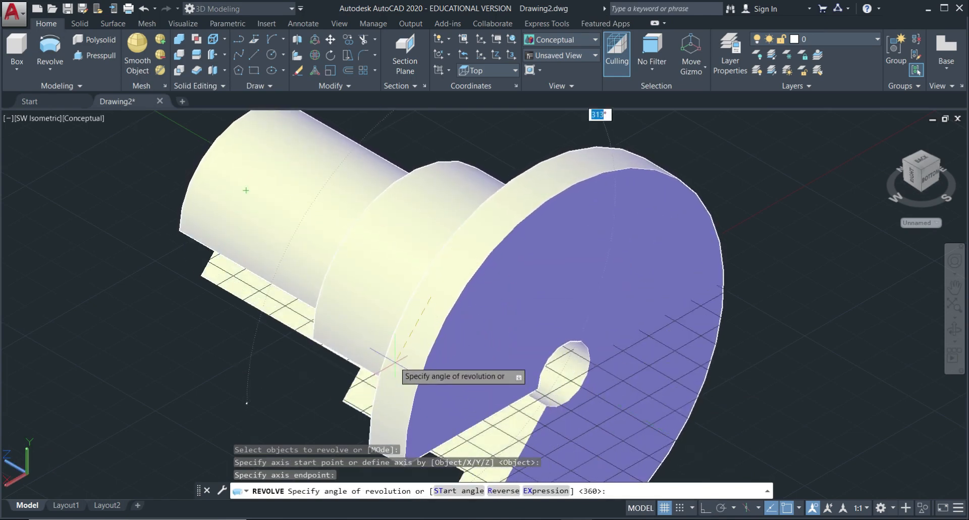
key(Return)
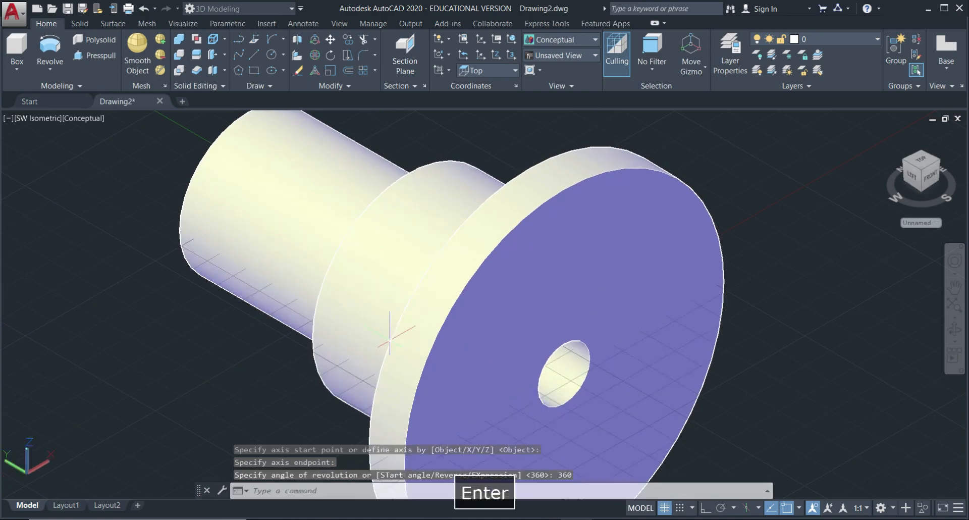
shift+middle_drag(745, 412, 888, 237)
shift+middle_drag(405, 282, 508, 156)
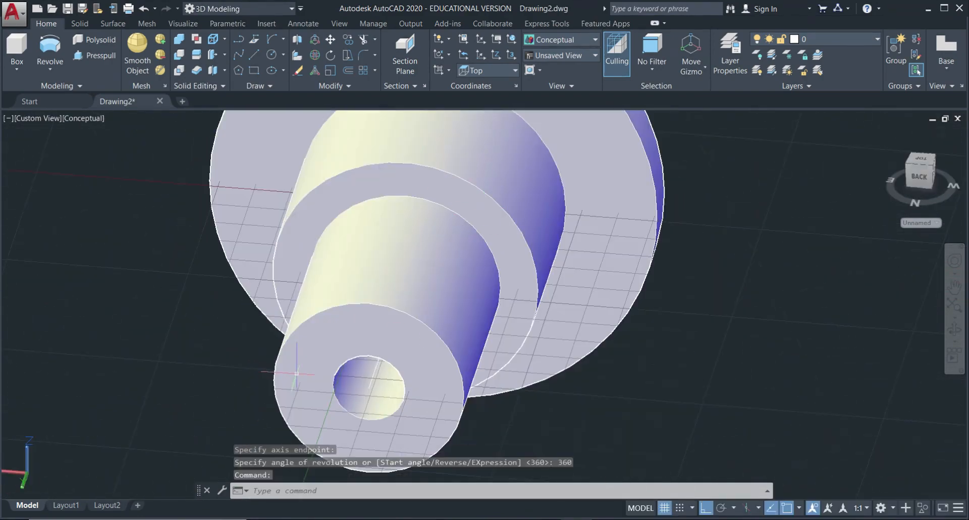
shift+middle_drag(228, 365, 272, 320)
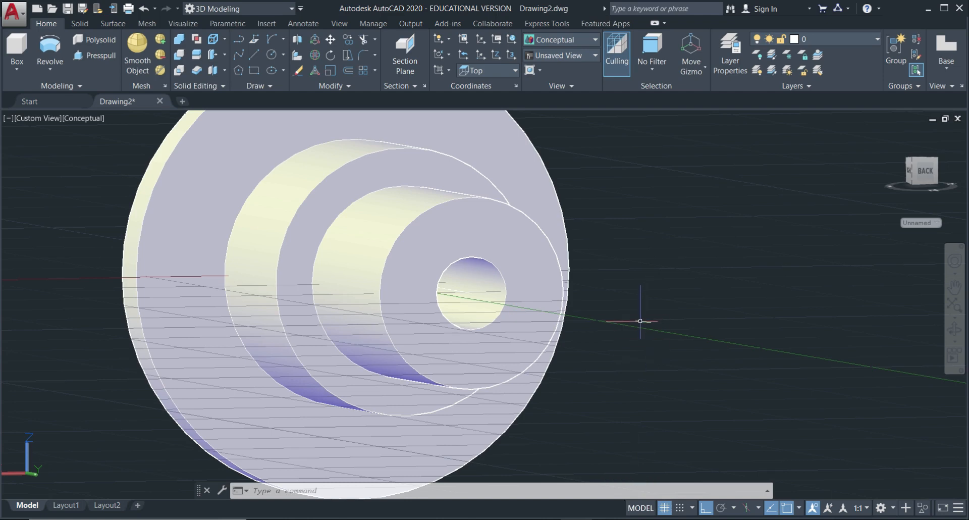
Undo the view changes and the 360° revolve about the offset line.
key(ctrl+z)
key(ctrl+z)
key(ctrl+z)
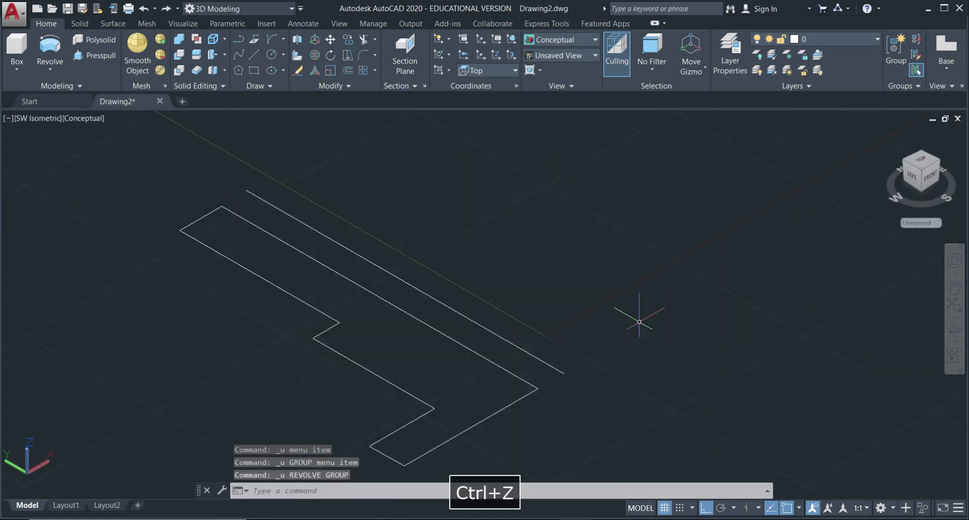
Preview revolving the stepped profile about its own long straight edge, and cancel before setting the angle of revolution.
click(44, 46)
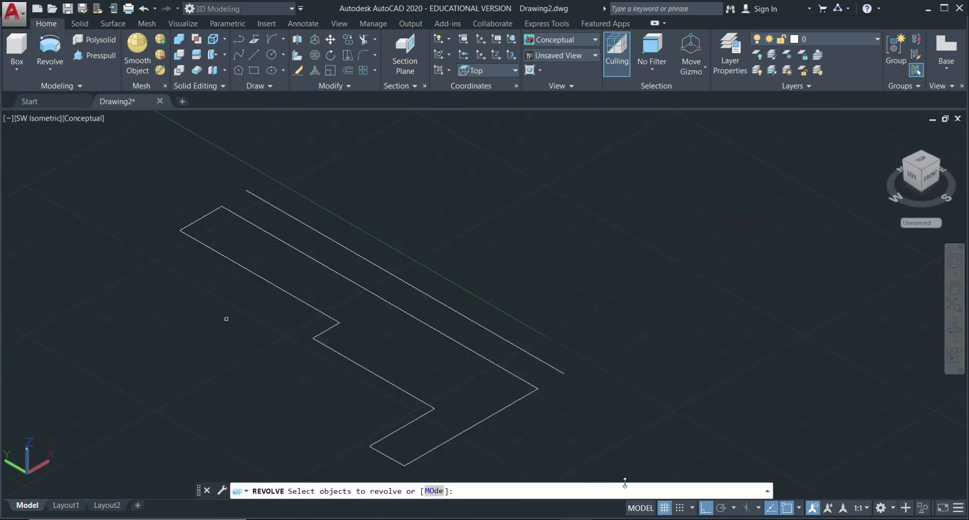
click(517, 402)
key(Return)
click(538, 389)
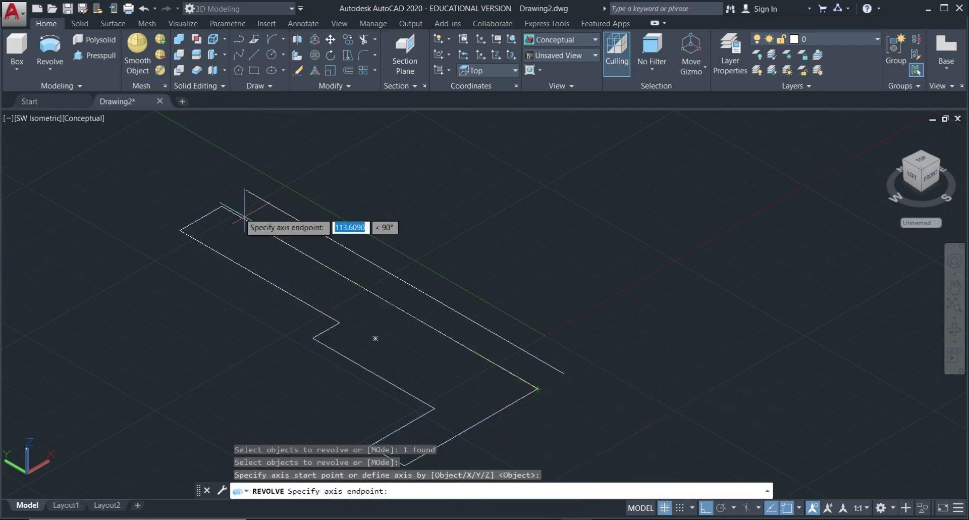
click(221, 205)
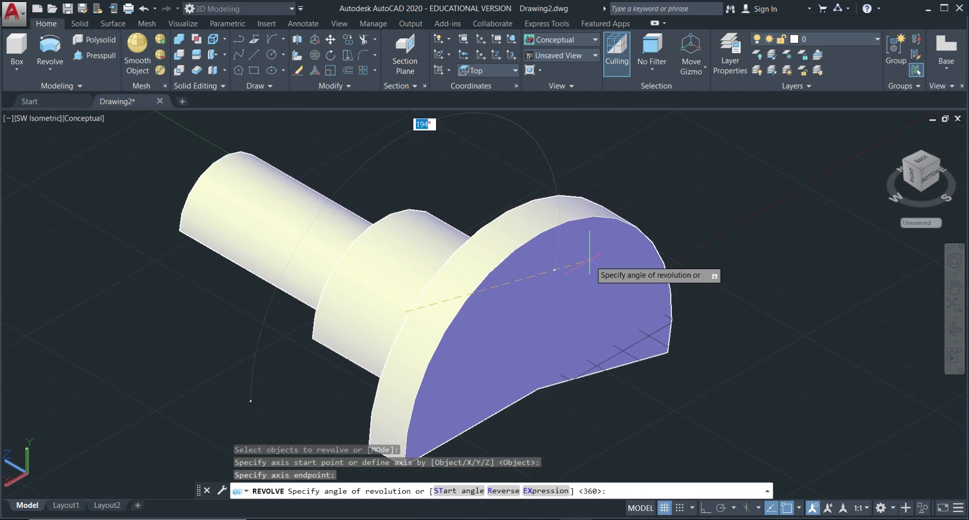
key(Escape)
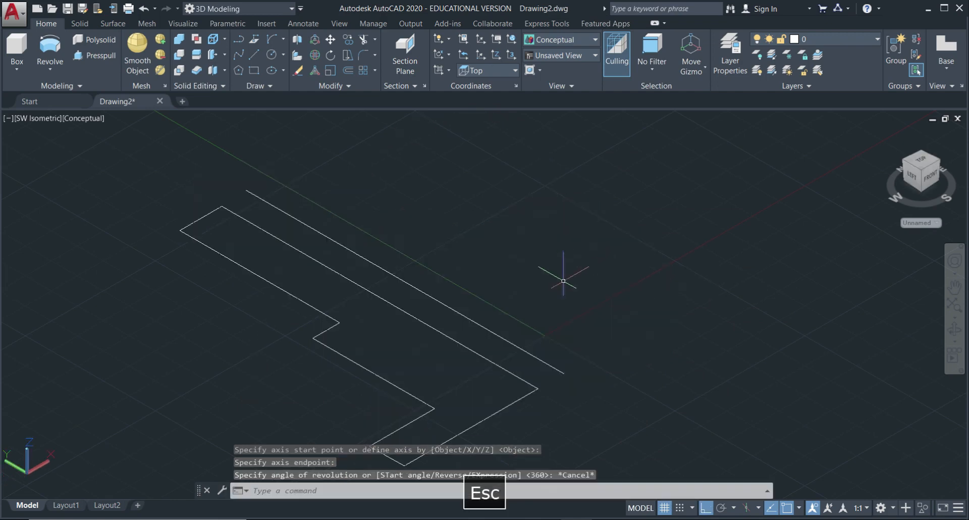
Erase the separate axis line and the stepped profile from the drawing.
click(447, 305)
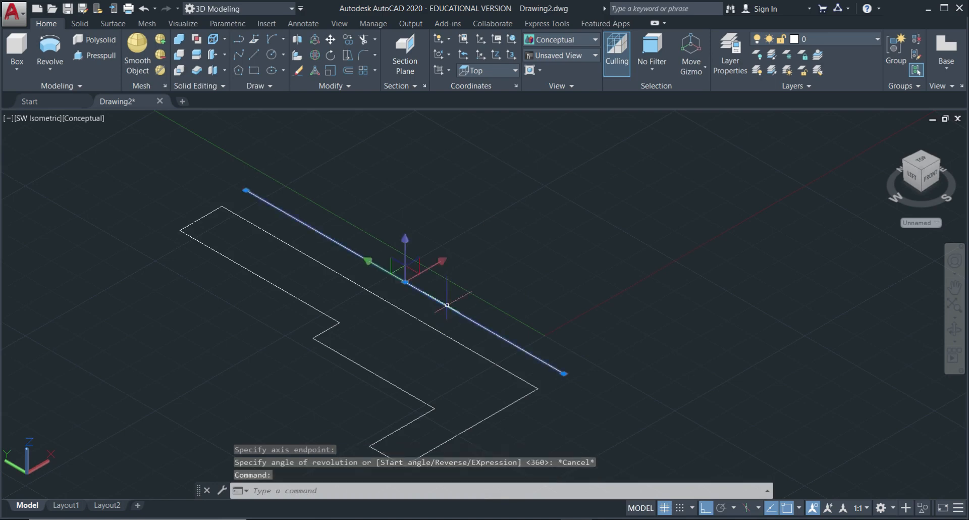
key(Delete)
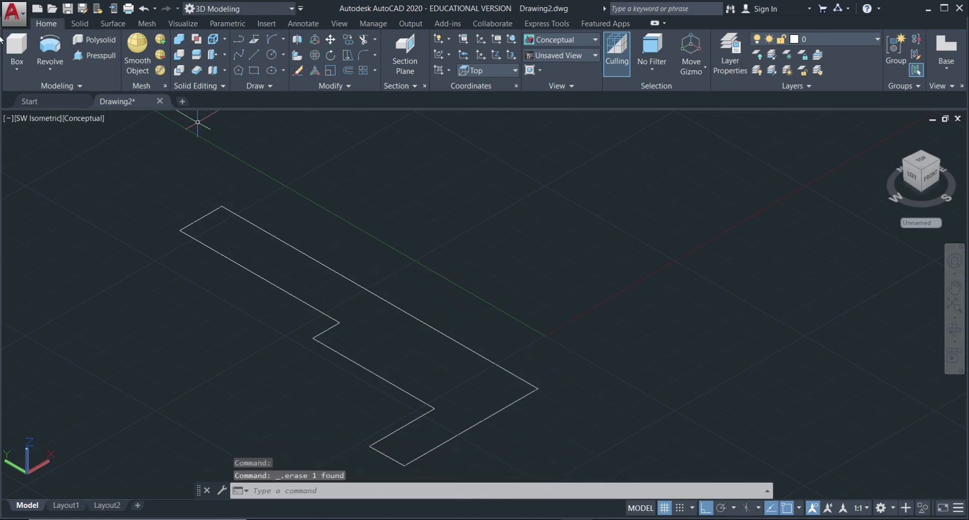
click(49, 69)
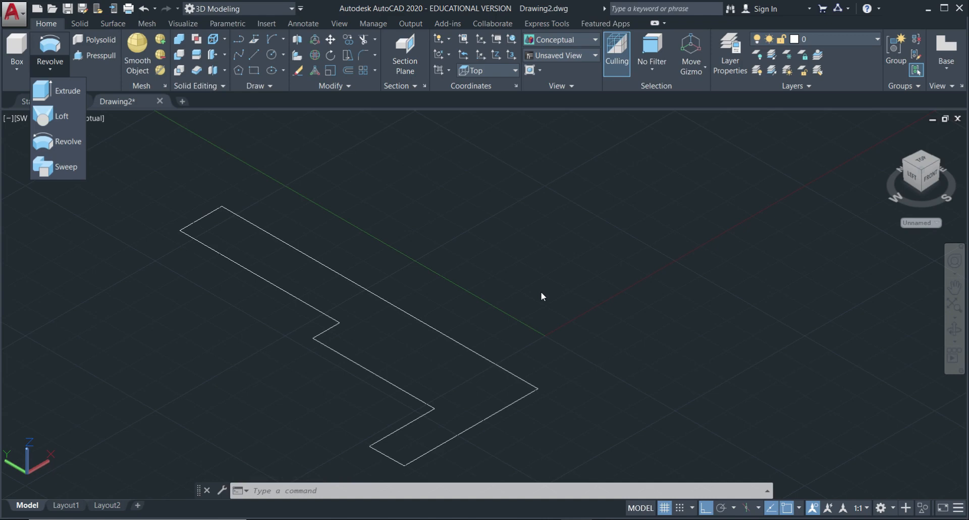
key(ctrl+a)
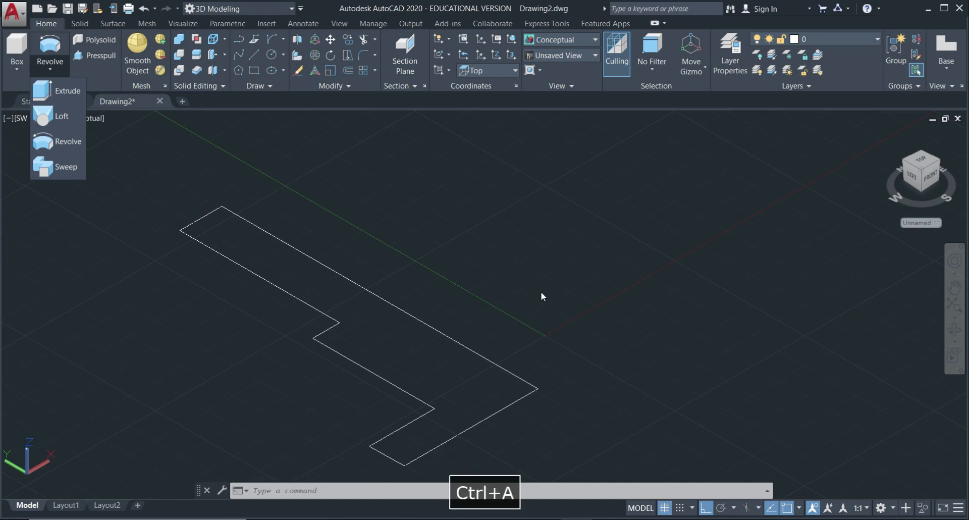
key(Escape)
key(ctrl+a)
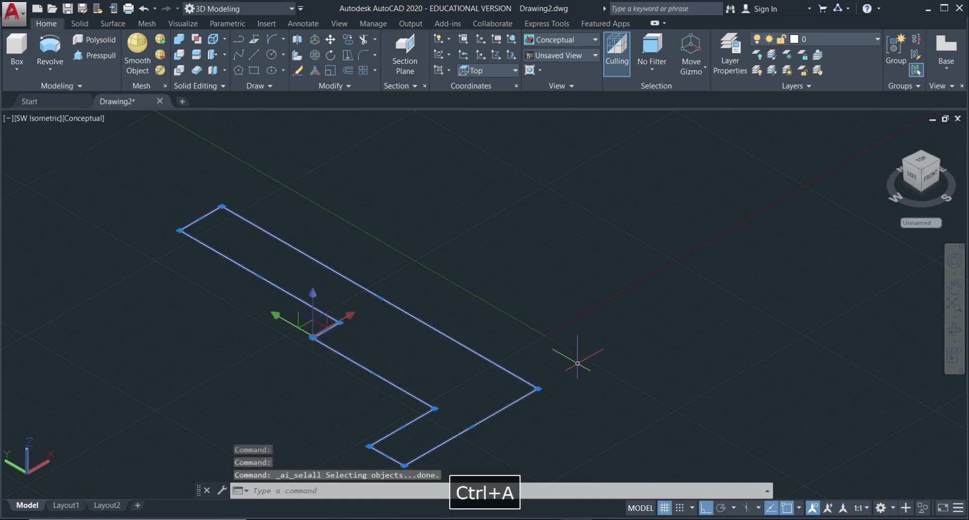
key(Delete)
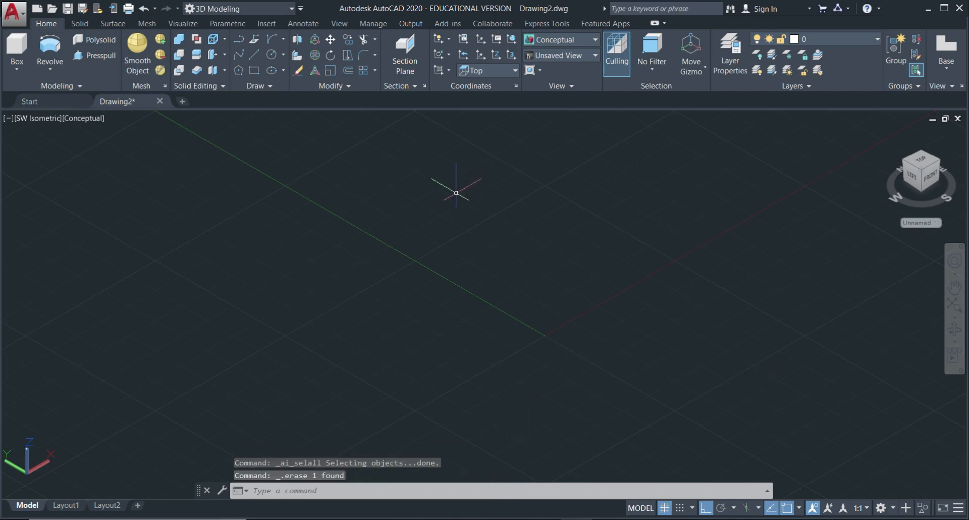
Start a helix centred near the middle of the view, with a base radius of 20 and a top radius of 20.
click(265, 85)
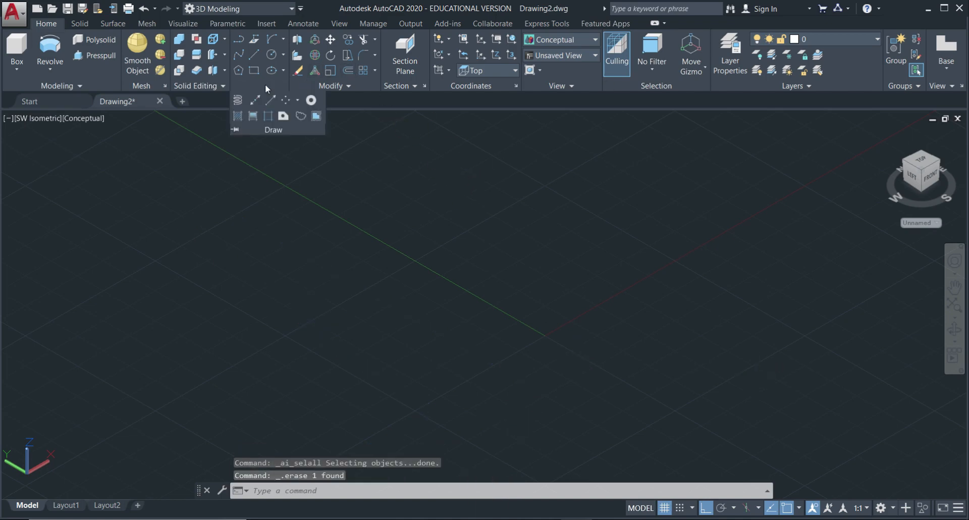
click(236, 103)
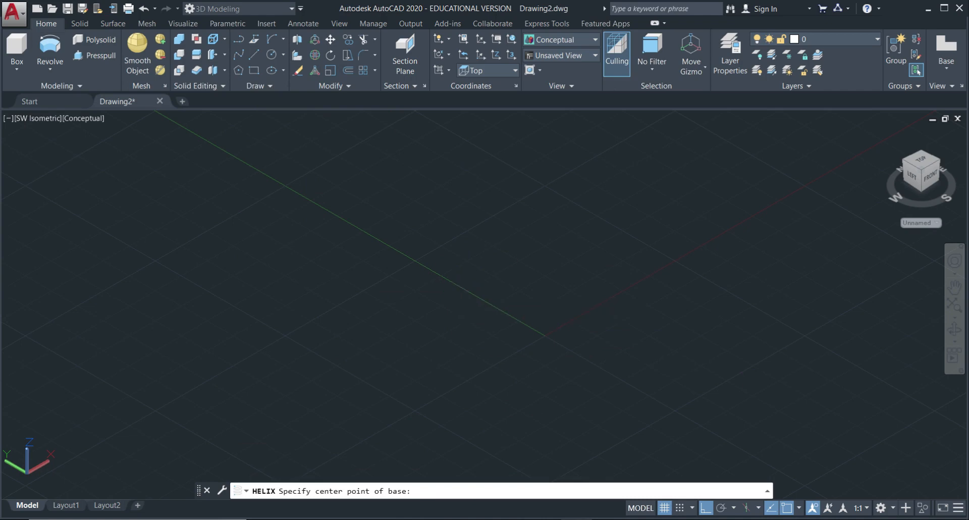
click(458, 297)
text(20)
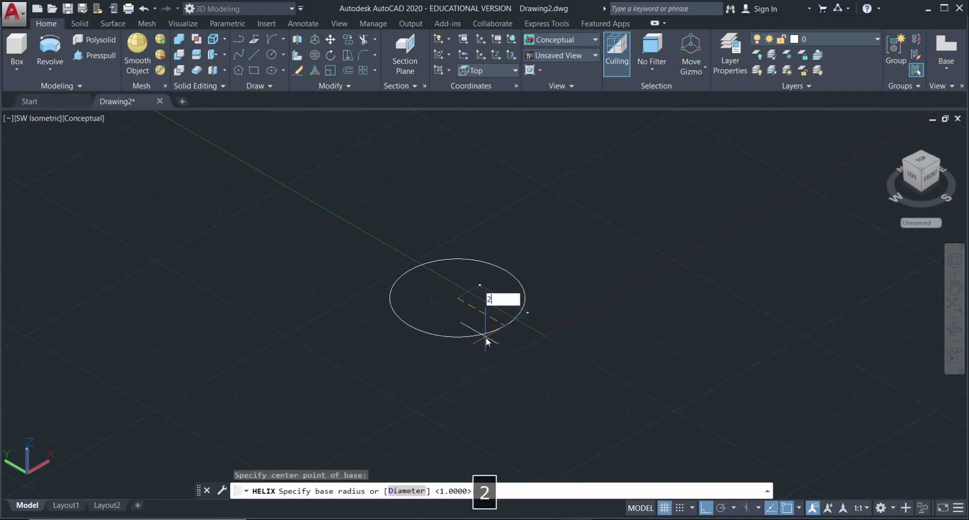
key(Return)
text(20)
key(Return)
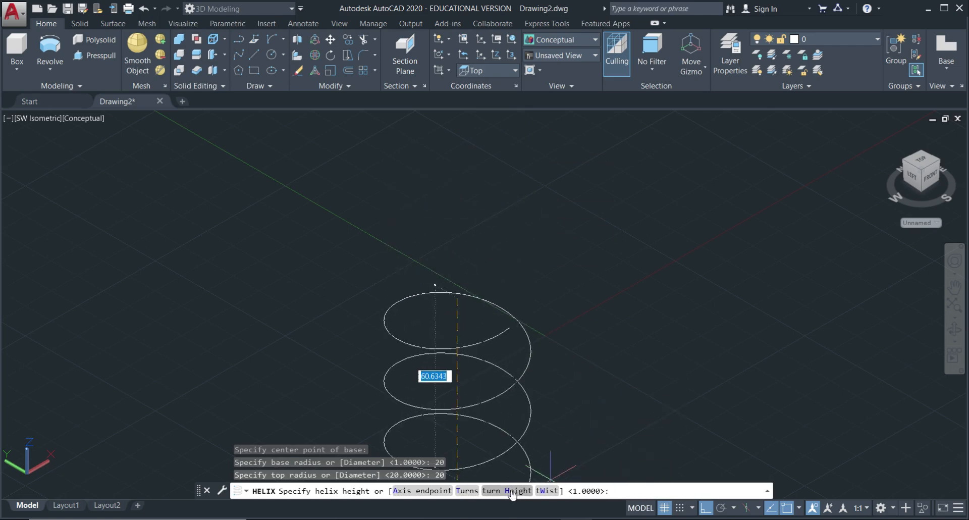
Set the helix's turn height to 10 and complete it with a total height of 30.
click(491, 490)
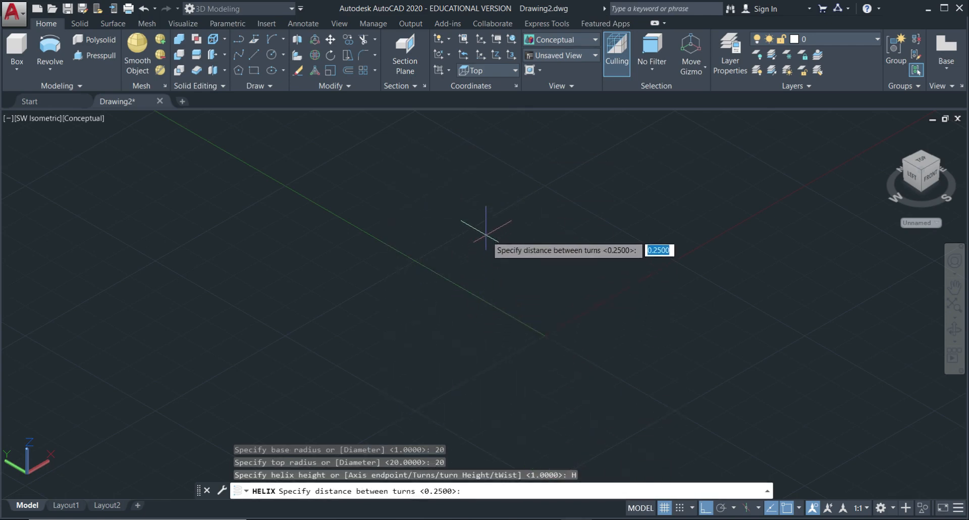
text(10)
key(Return)
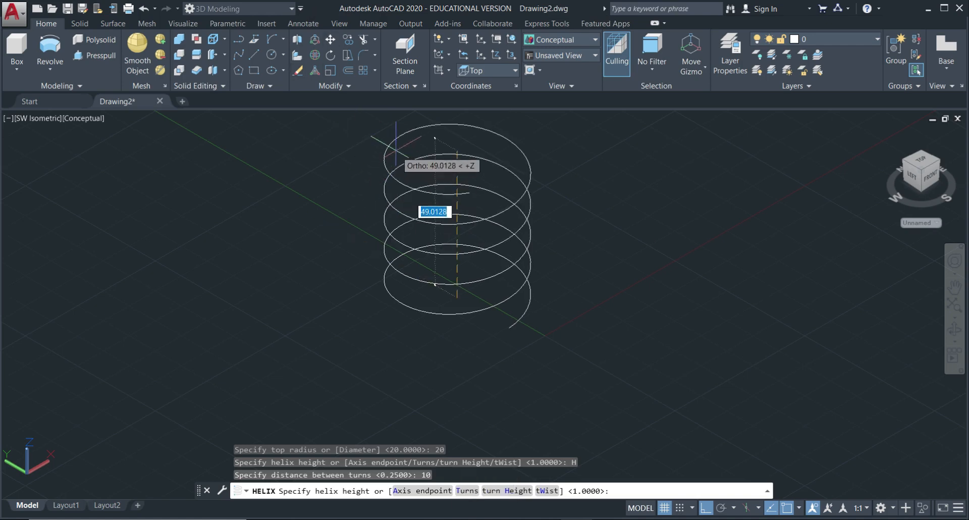
text(30)
key(Return)
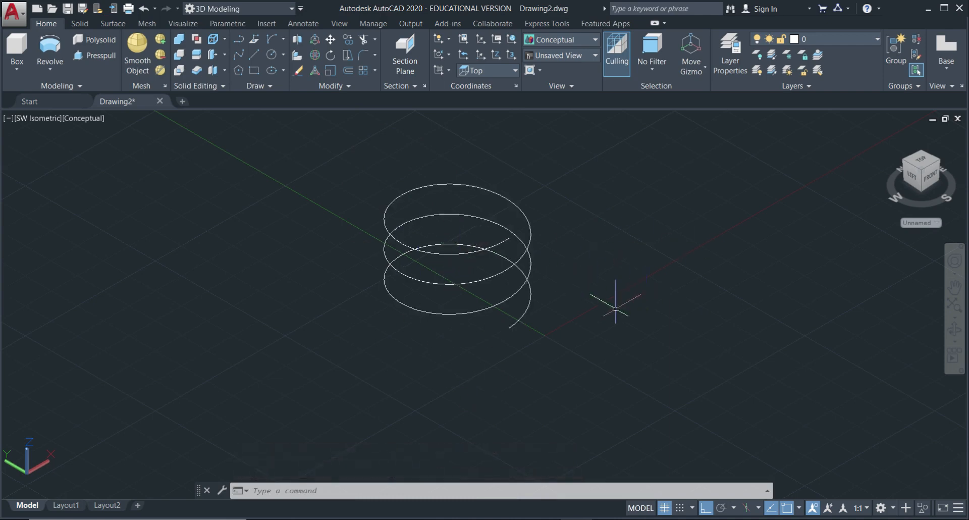
Change the helix to 10 turns with a total height of 60.
click(470, 252)
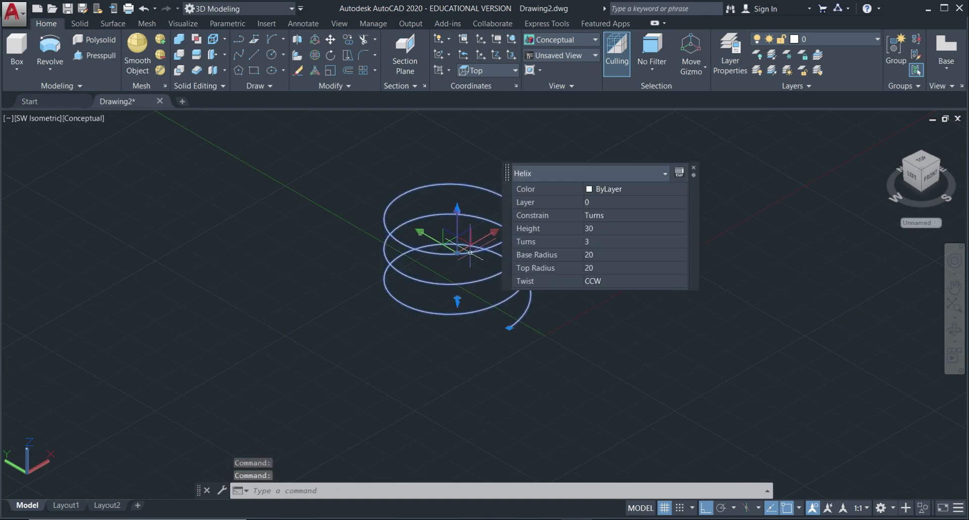
click(600, 240)
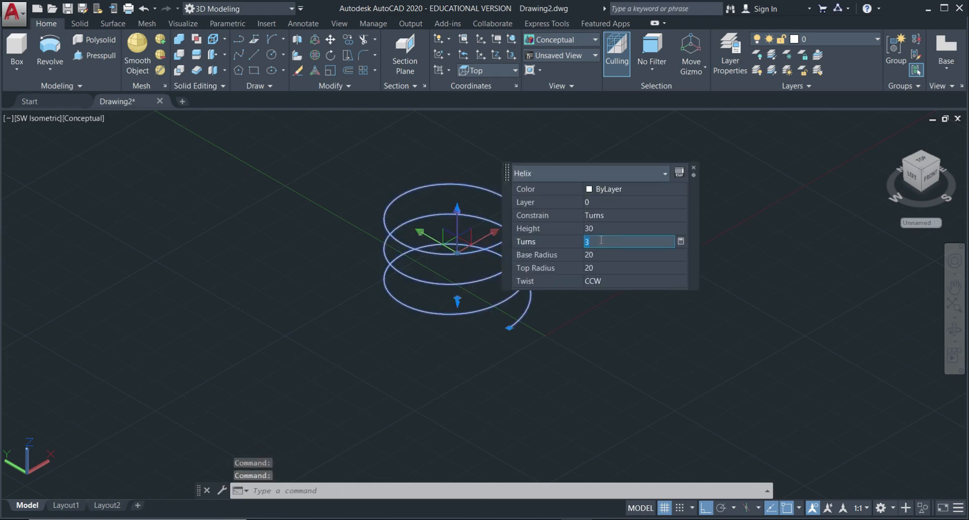
text(10)
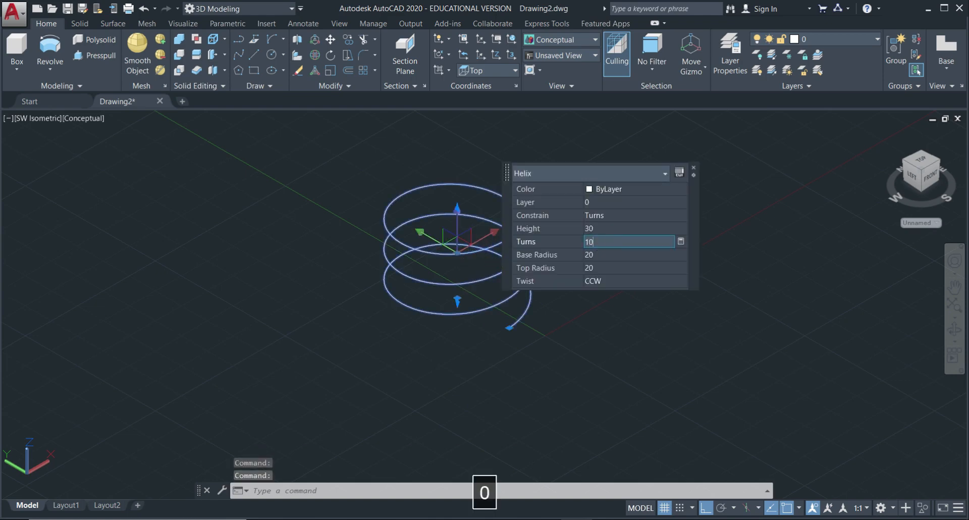
click(608, 224)
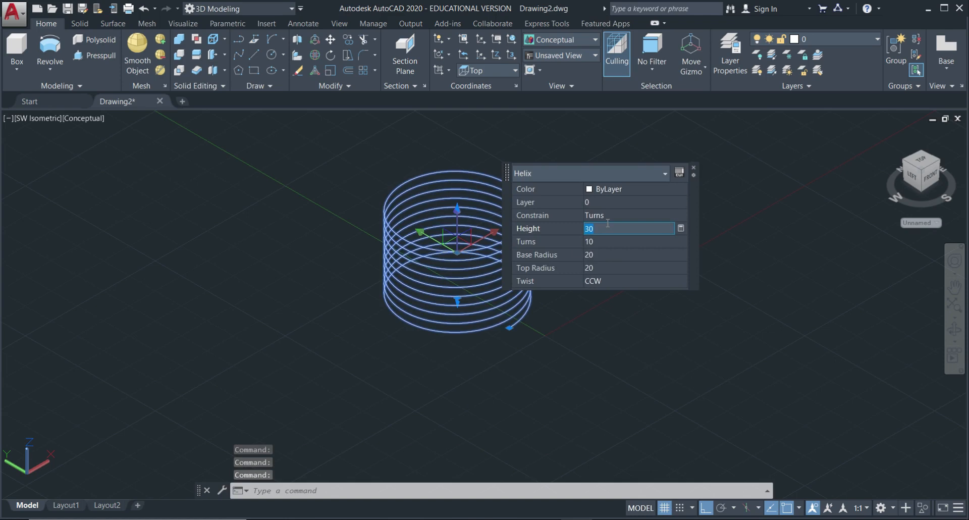
text(60)
key(Return)
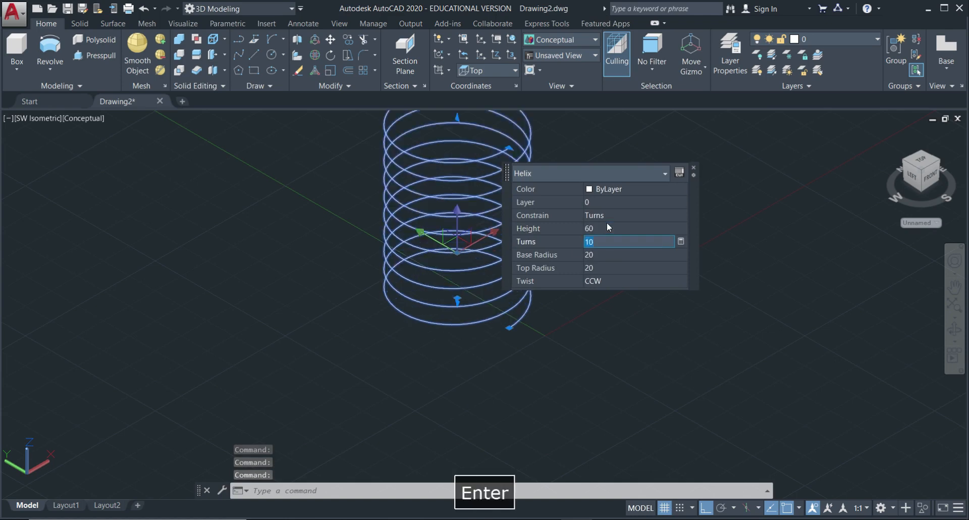
click(694, 168)
key(Escape)
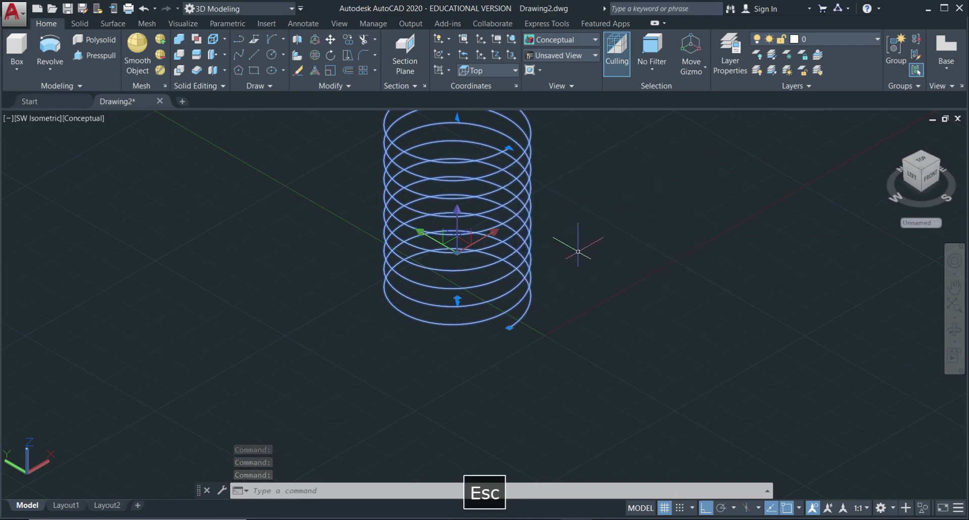
Draw a small circle on the ground plane beside the helix, near the red X axis.
scroll(616, 266, up, 3)
scroll(586, 266, down, 4)
middle_drag(616, 234, 557, 264)
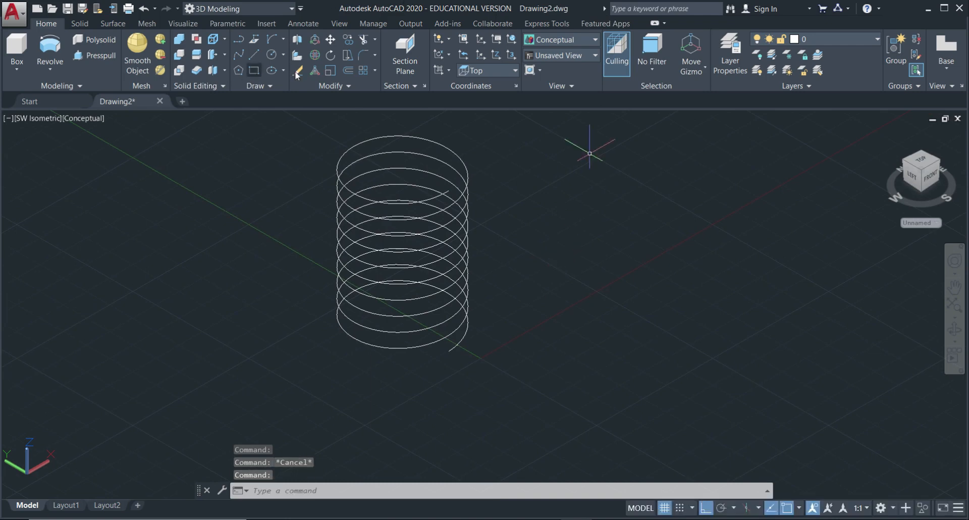
click(274, 57)
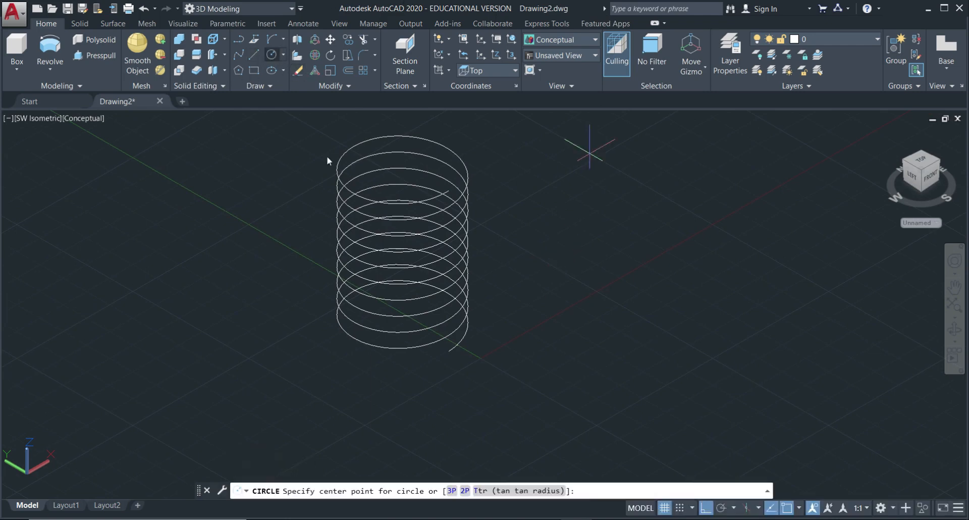
click(575, 323)
click(579, 323)
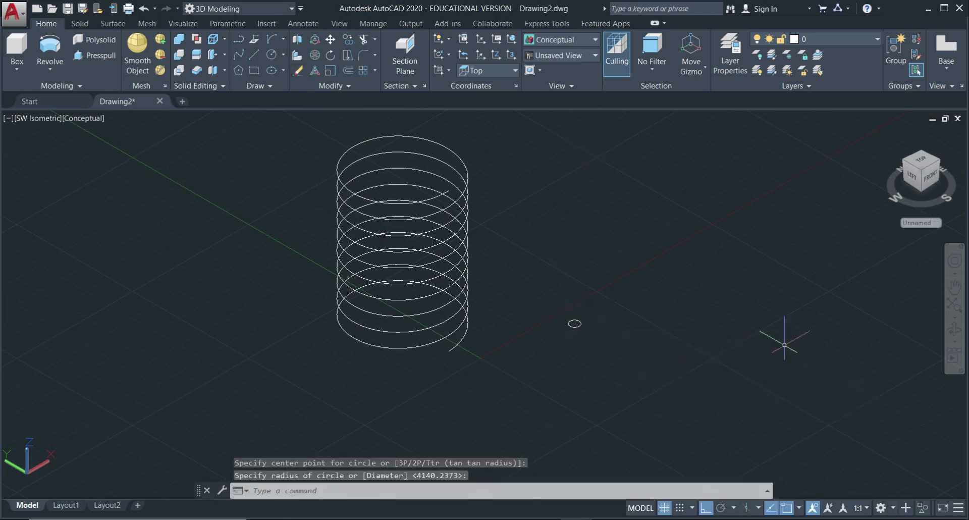
Sweep the small circle along the helix as a solid and orbit to view the round-wire coil from the side.
scroll(591, 327, up, 2)
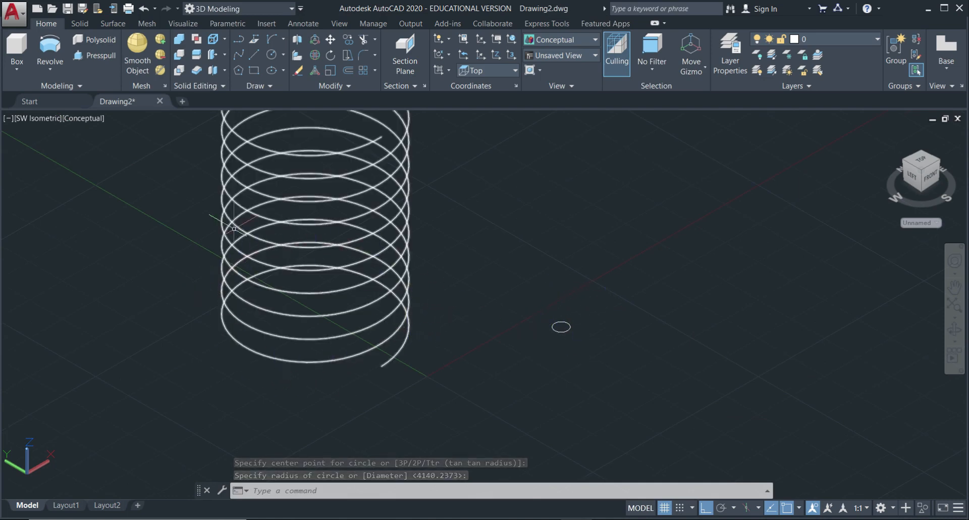
click(50, 69)
click(58, 169)
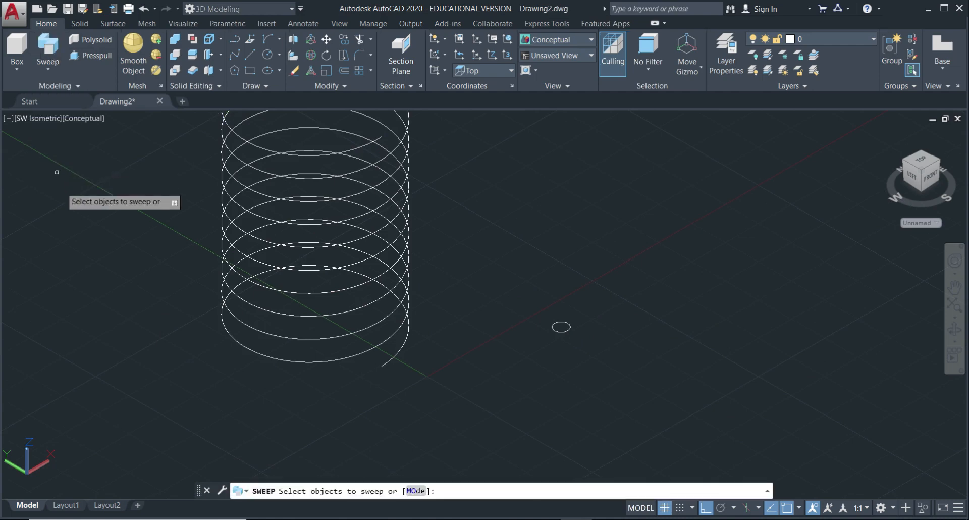
click(565, 332)
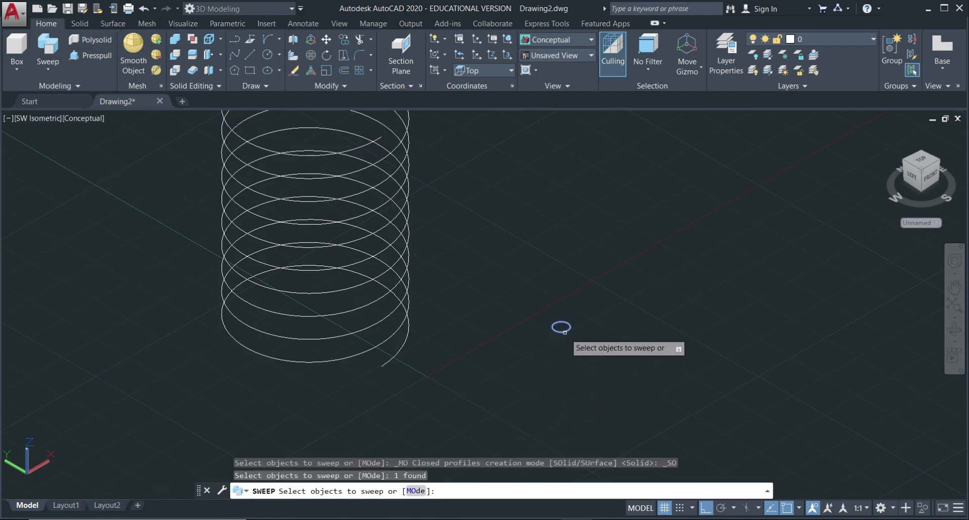
key(Return)
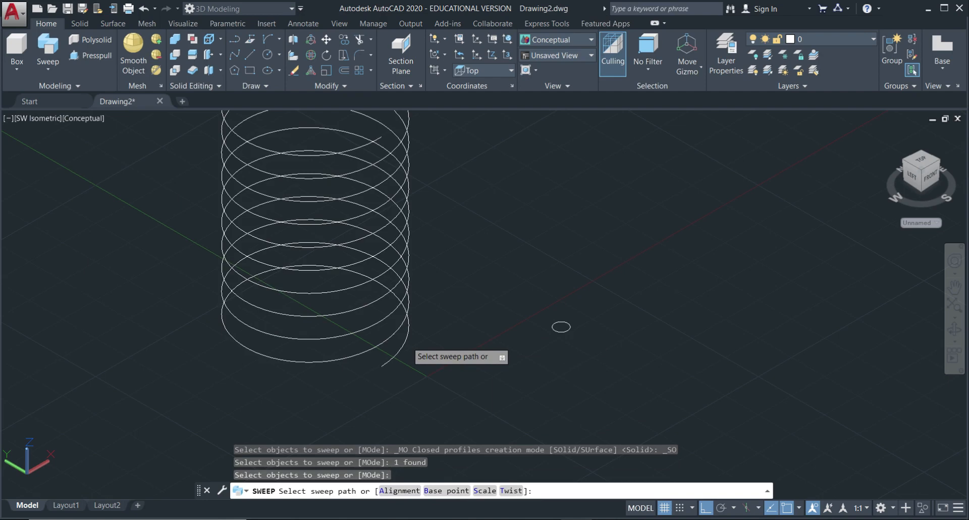
click(408, 343)
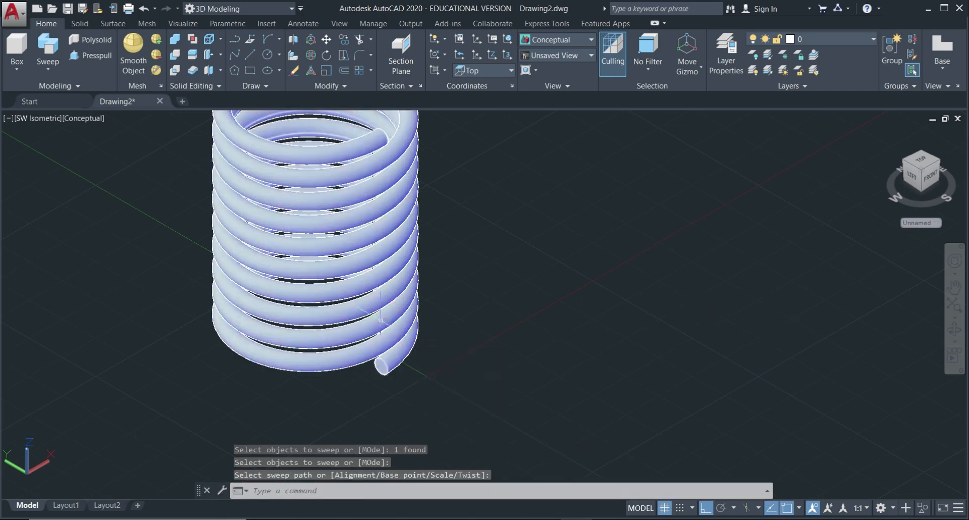
scroll(379, 310, down, 2)
shift+middle_drag(411, 374, 430, 326)
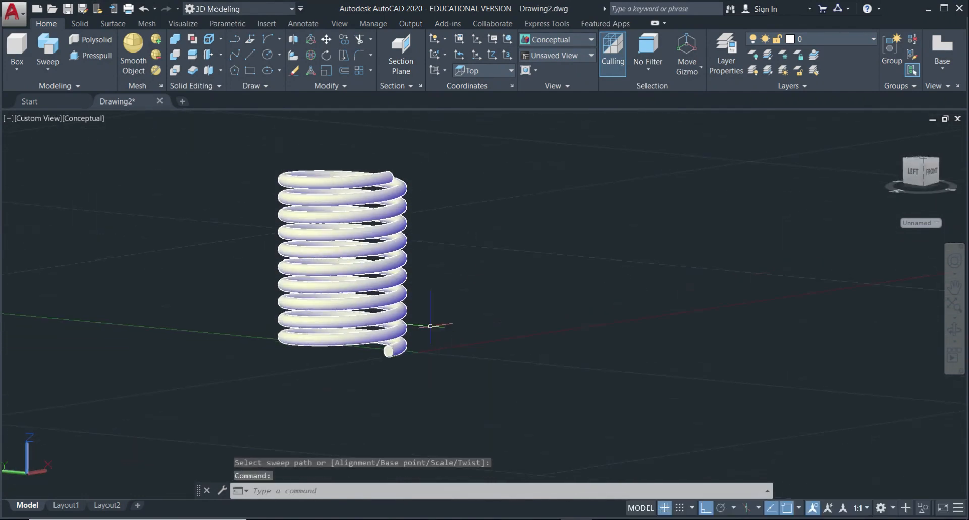
Undo the orbit, the zoom and the circle sweep to restore the helix and its circle.
key(ctrl+z)
key(ctrl+z)
key(ctrl+z)
key(ctrl+z)
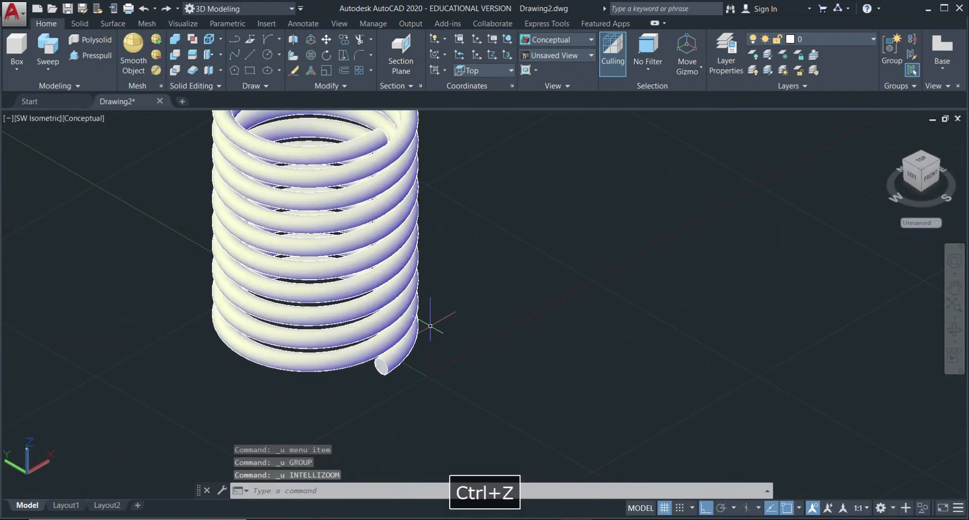
Draw a small rectangle beside the helix, behind the small circle.
click(249, 70)
click(563, 227)
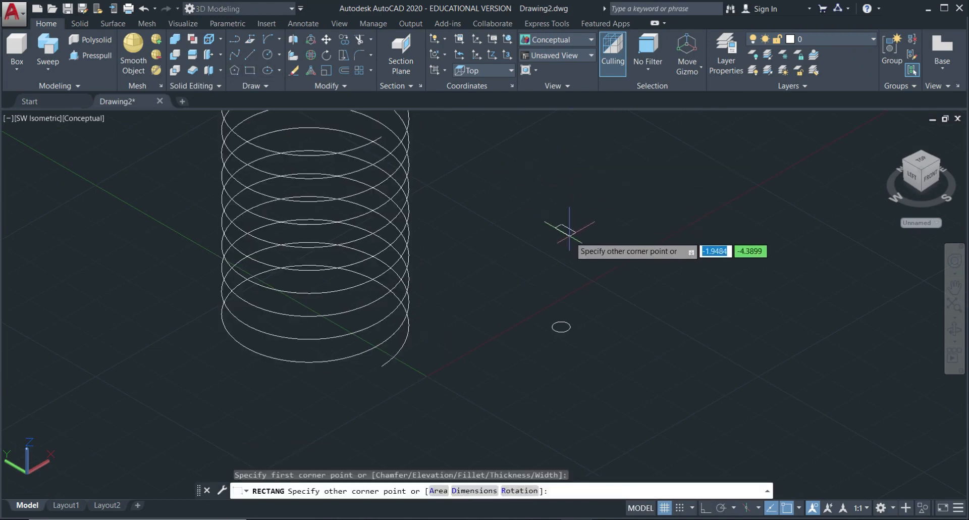
click(564, 232)
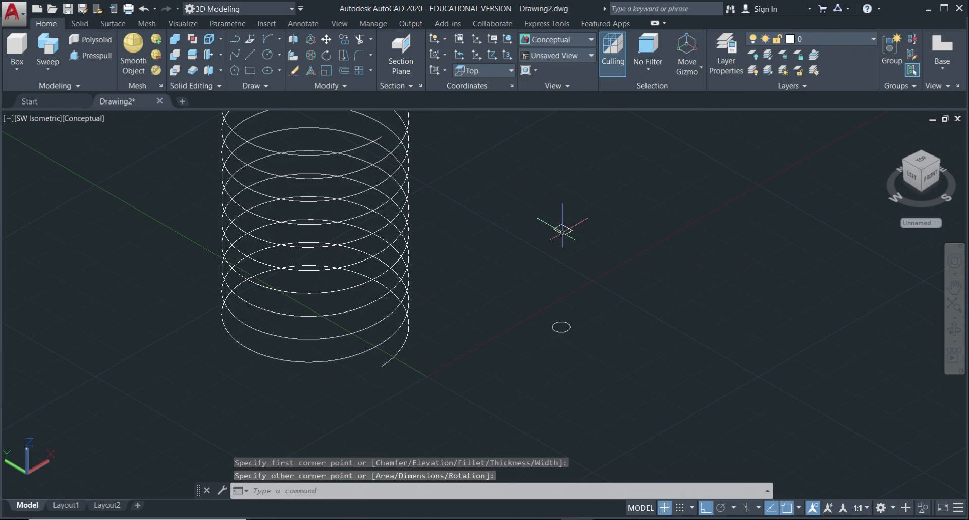
Sweep the small rectangle along the helix as a solid and orbit around the square-section coil.
click(48, 48)
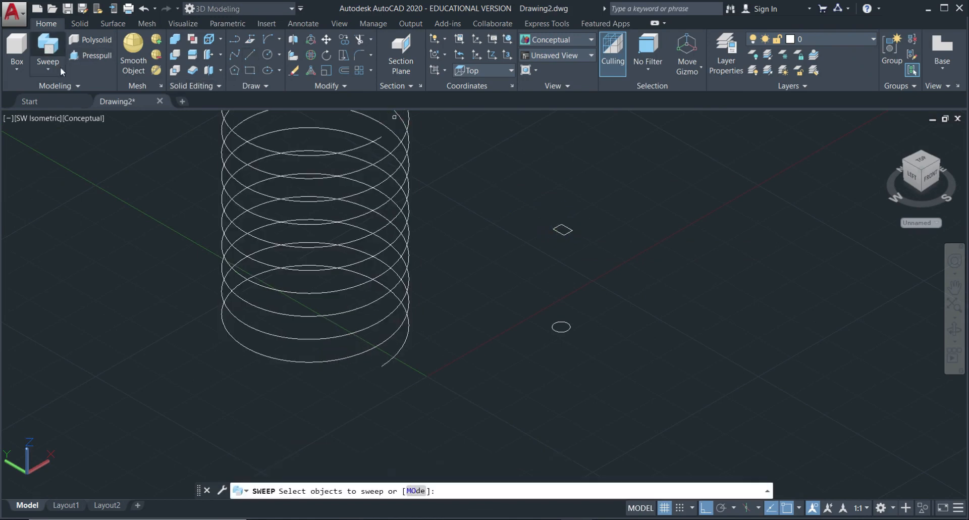
click(557, 232)
key(Return)
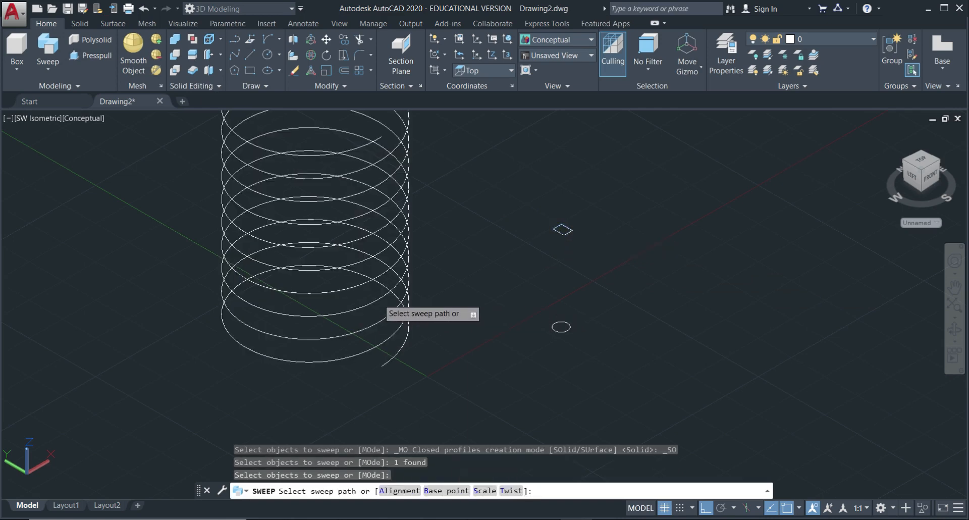
click(378, 297)
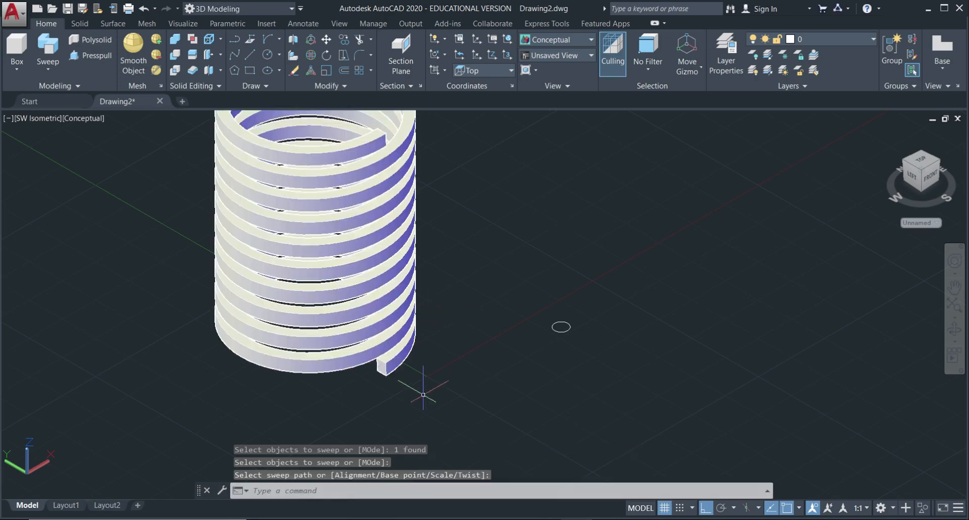
shift+middle_drag(422, 396, 461, 357)
Undo the orbit and the rectangle sweep to restore the helix and its rectangle.
key(ctrl+z)
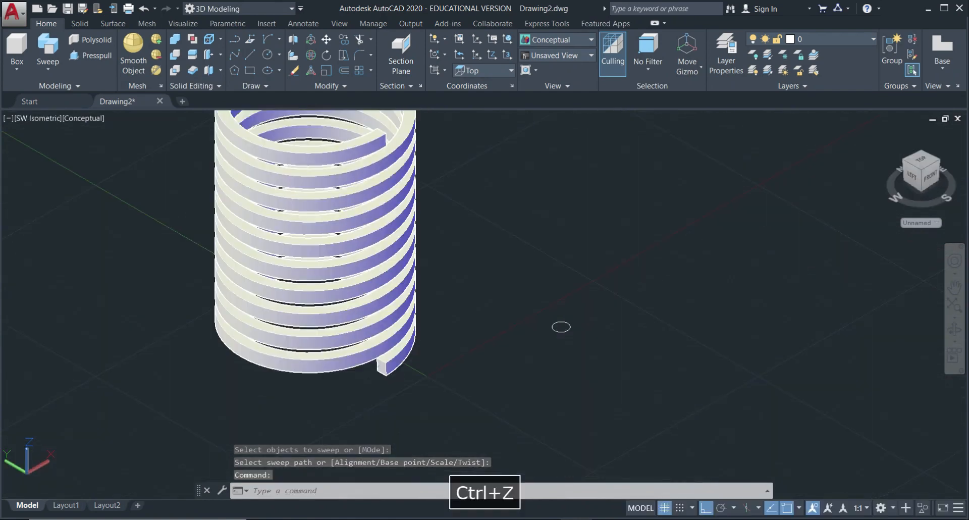
key(ctrl+z)
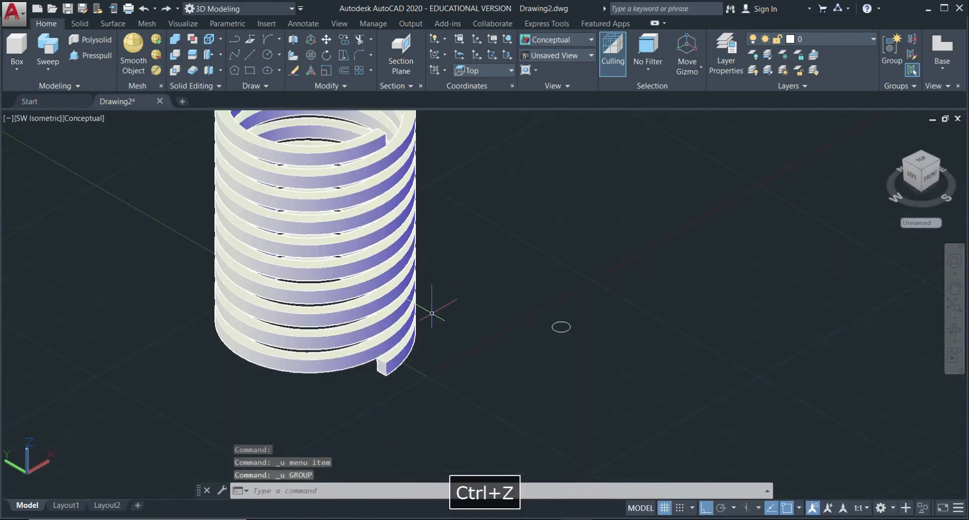
key(ctrl+z)
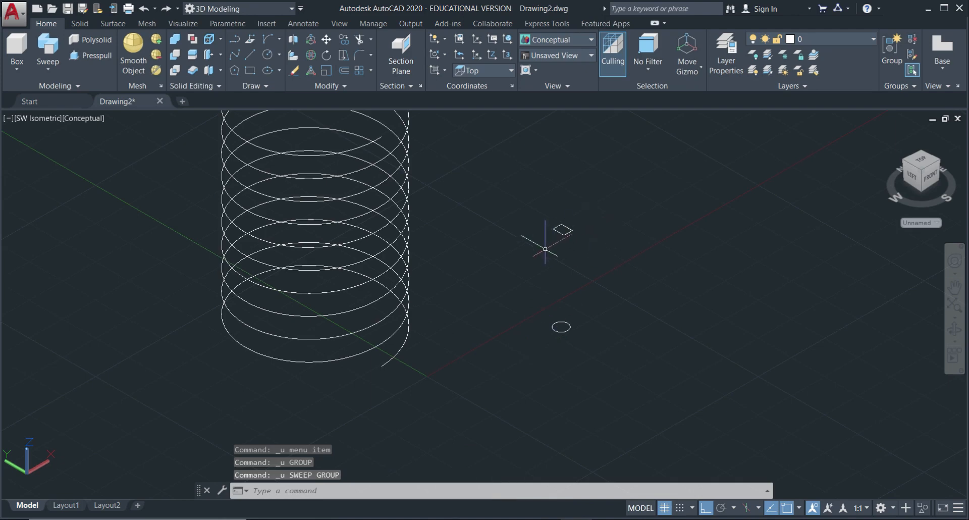
Show the Solid and Surface creation modes that Sweep offers for closed profiles, and cancel the command.
click(49, 49)
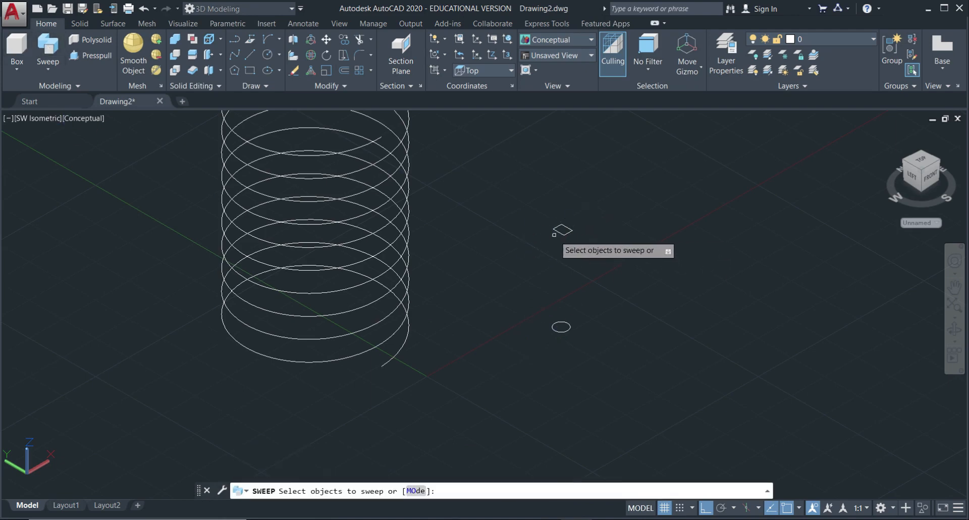
click(415, 490)
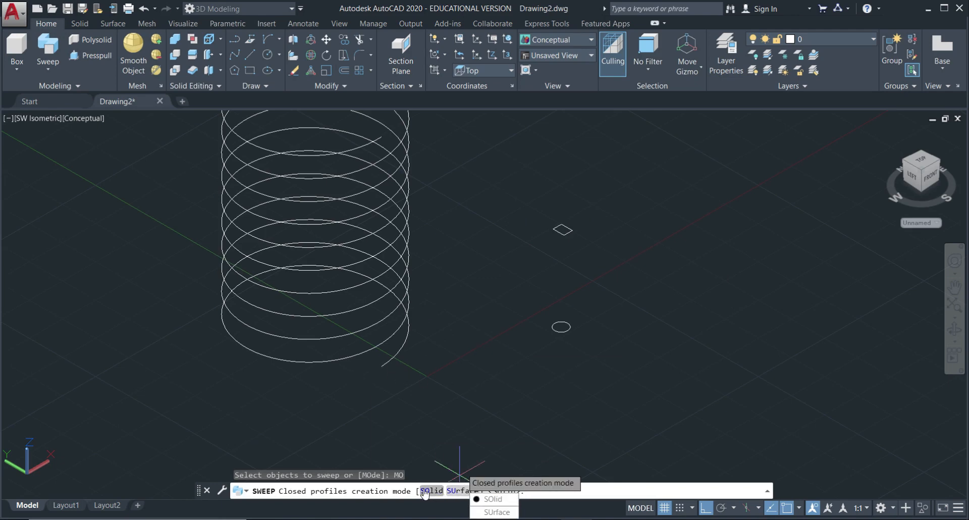
key(Escape)
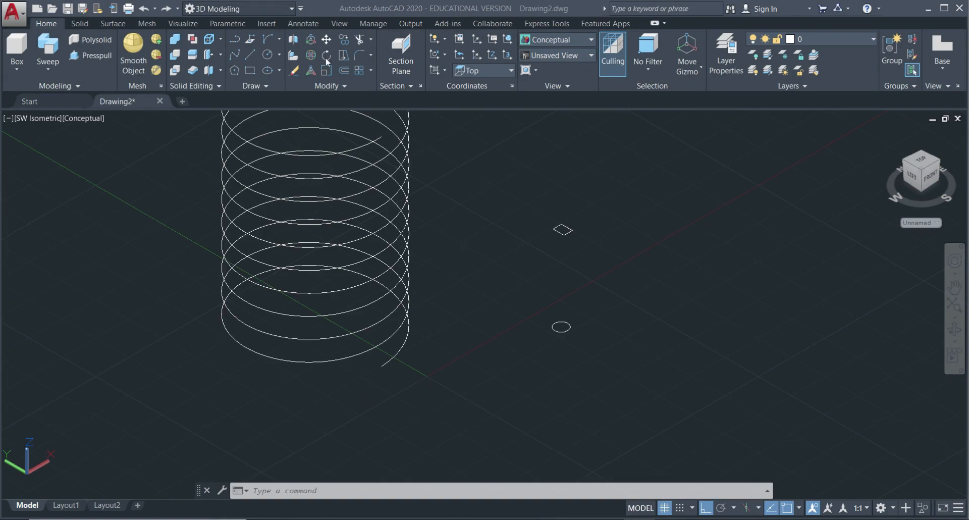
Erase the helix, the circle and the rectangle from the drawing.
key(ctrl+a)
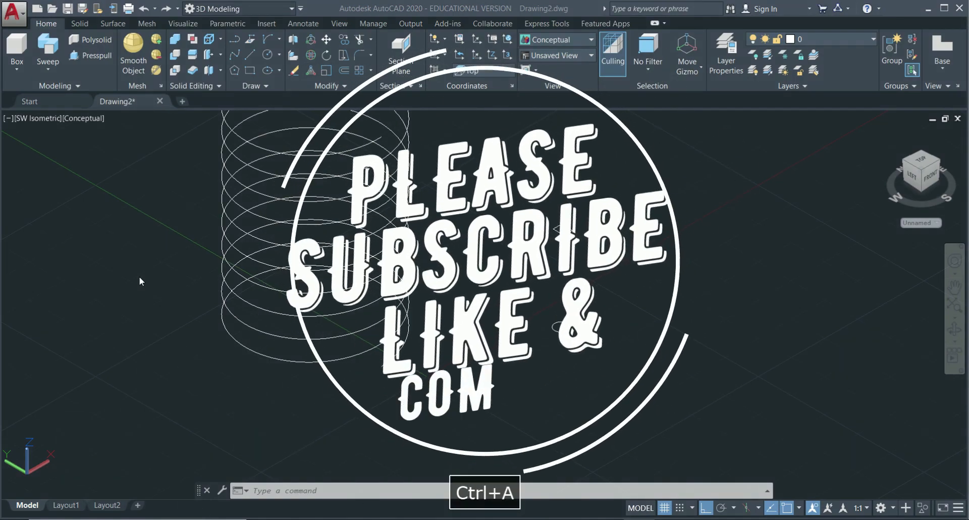
key(Escape)
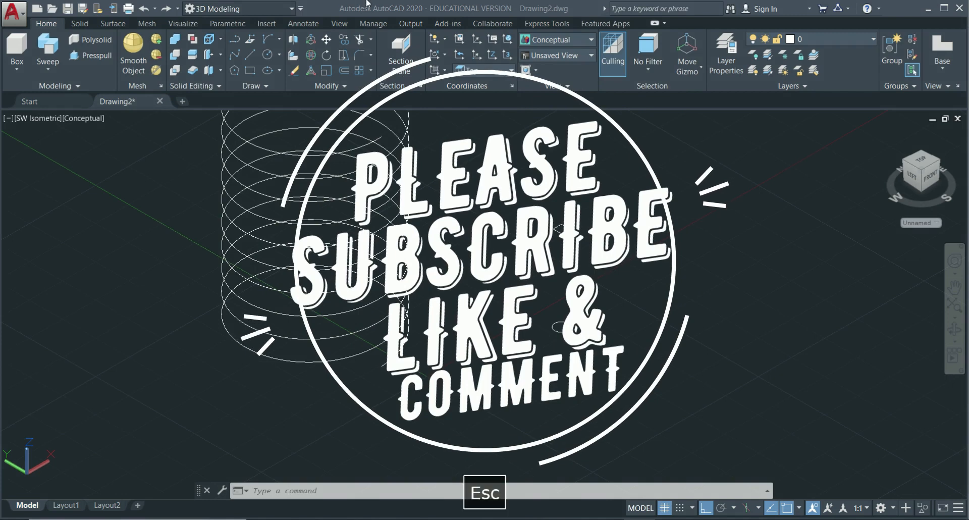
key(ctrl+a)
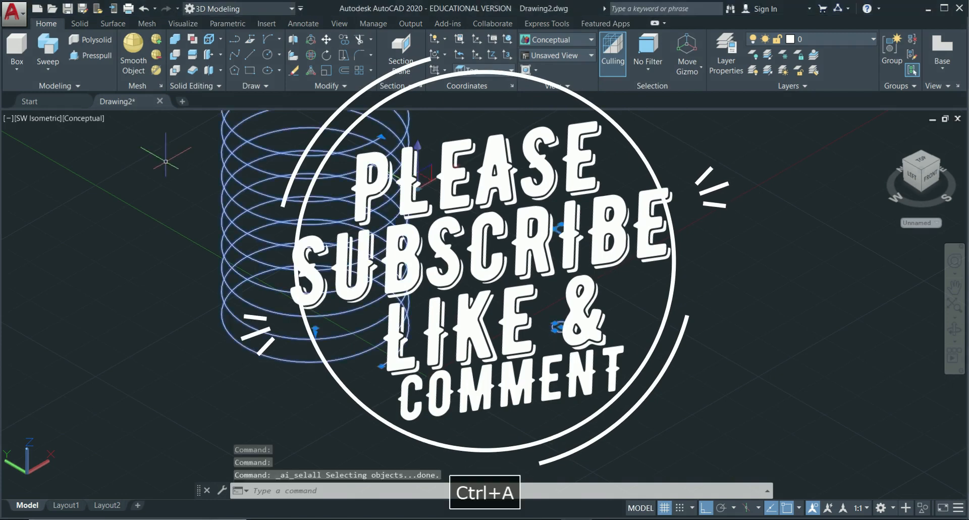
key(Delete)
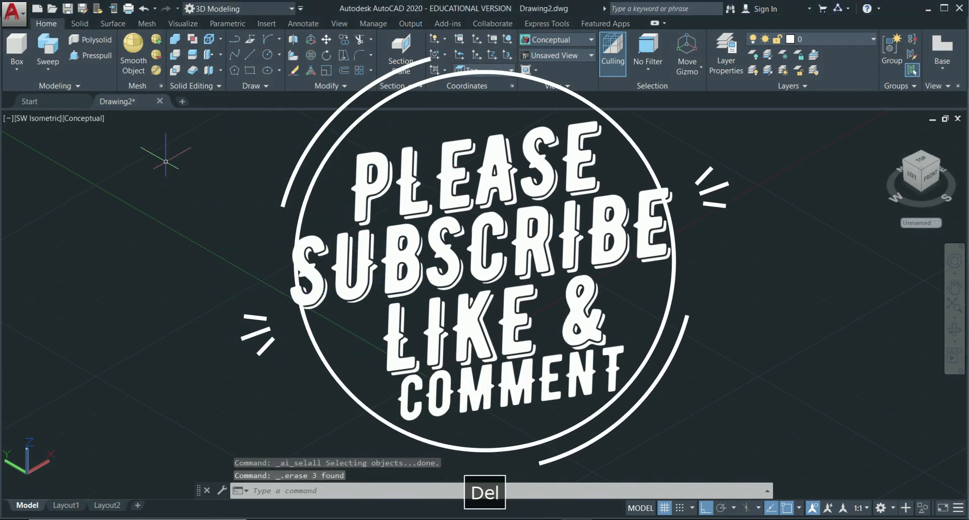
Switch to the Top view and draw a wavy five-point spline descending in steps towards the green axis.
click(33, 121)
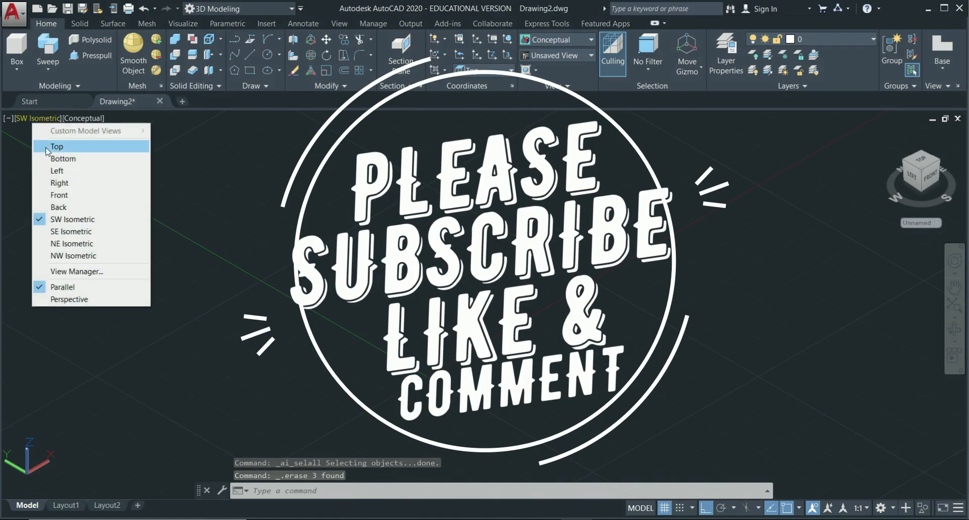
click(48, 143)
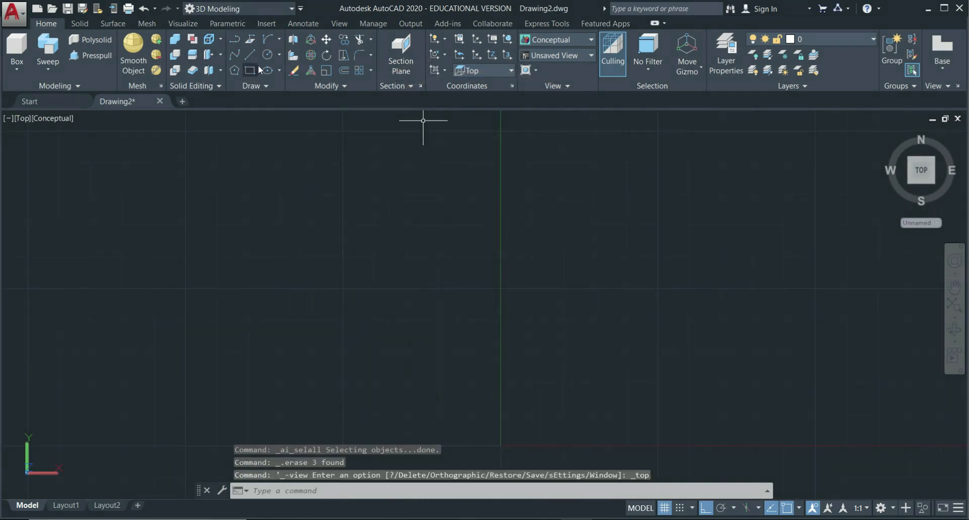
click(234, 55)
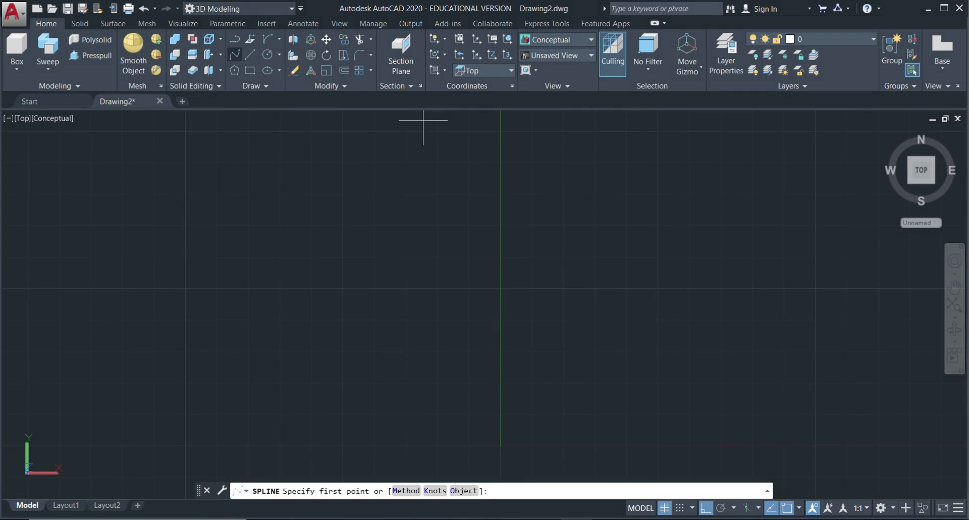
click(410, 354)
click(405, 273)
click(350, 233)
click(303, 194)
click(247, 188)
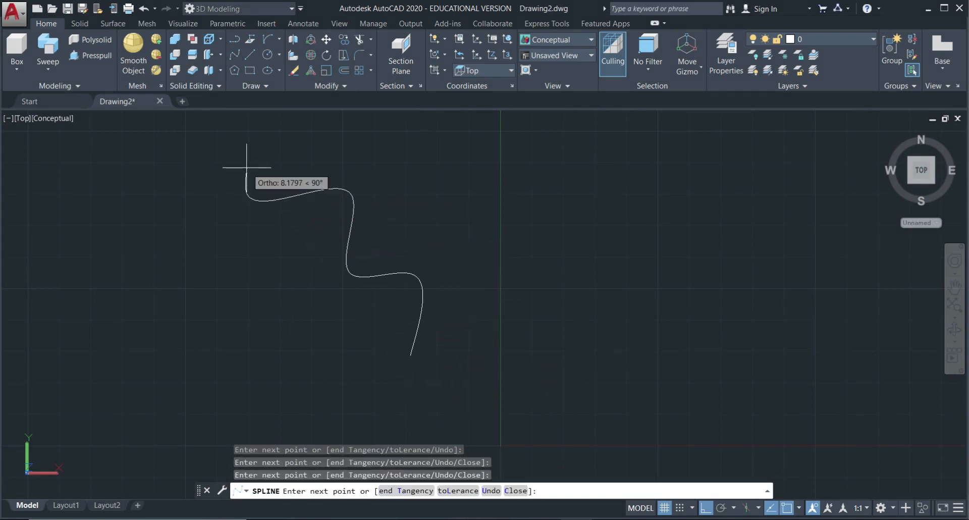
key(Return)
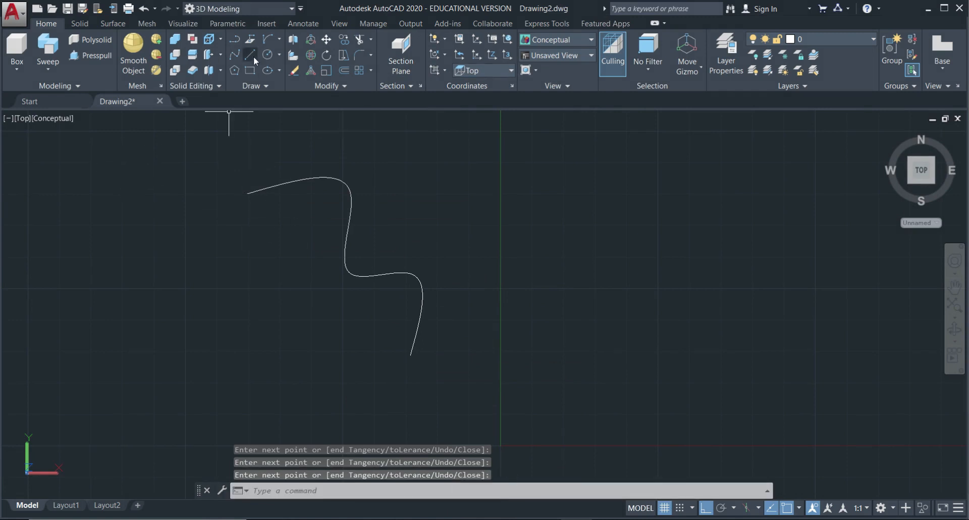
Draw a small circle on the opposite side of the green axis from the spline as the sweep profile.
click(267, 54)
click(577, 286)
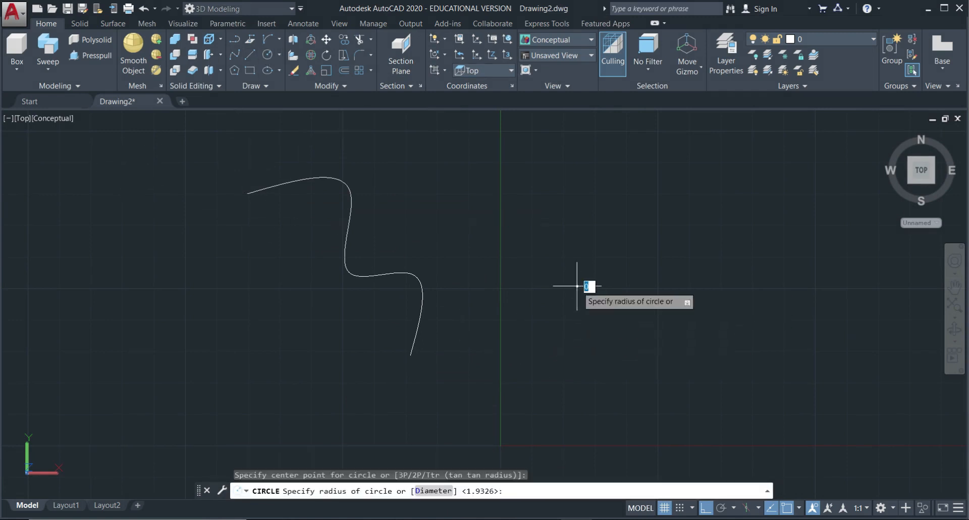
click(581, 291)
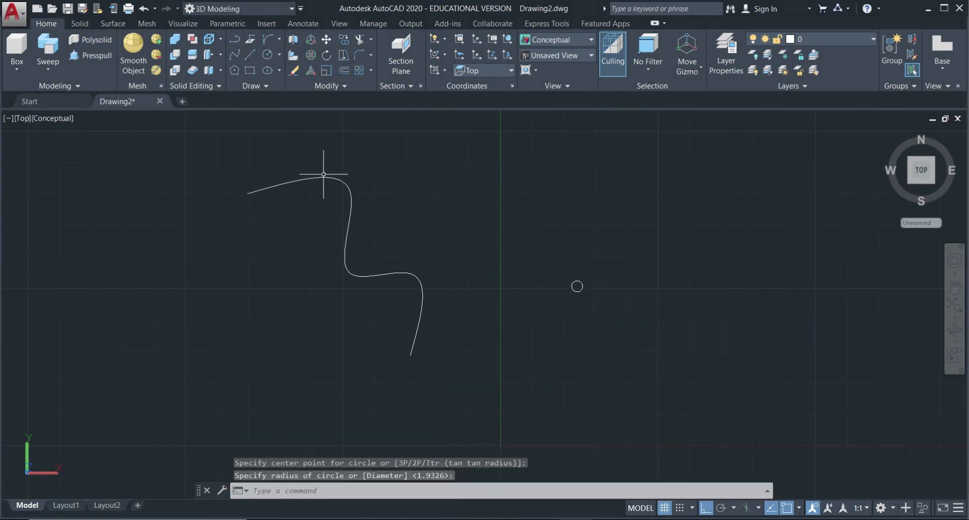
Sweep the small circle along the spline as a solid, and undo the sweep.
click(48, 48)
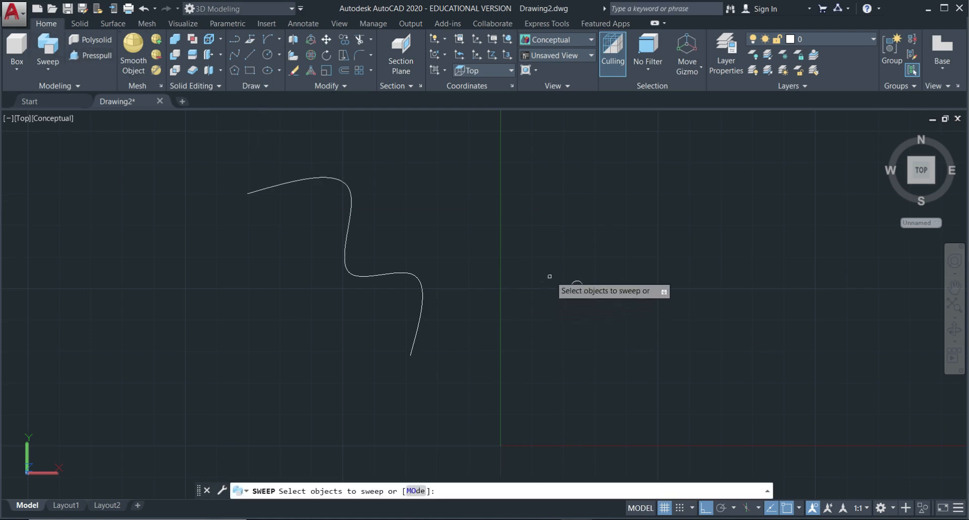
click(576, 290)
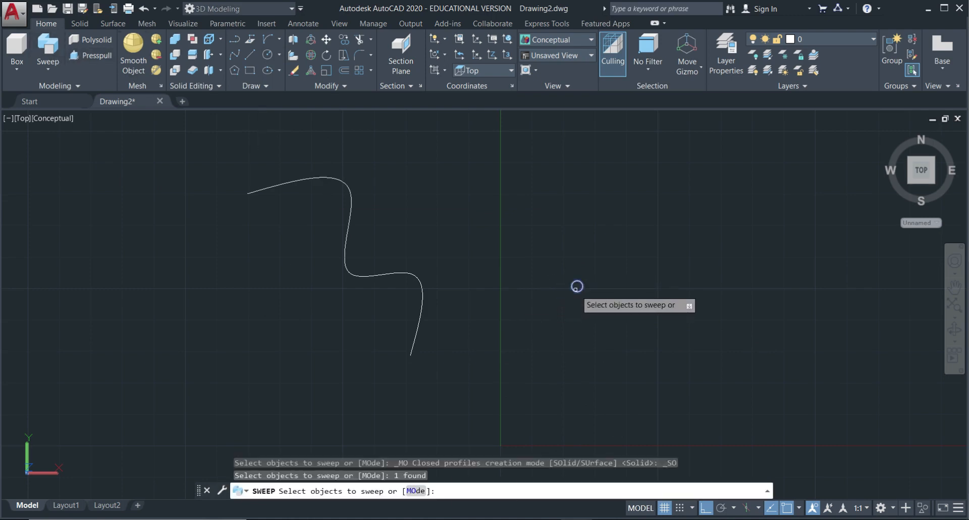
key(Return)
click(394, 273)
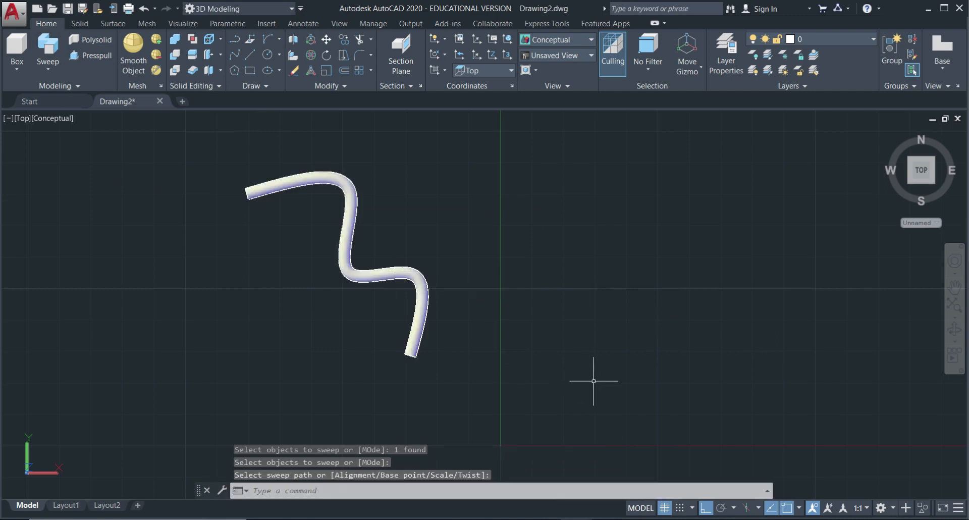
key(ctrl+z)
Show the Alignment option that Sweep offers for the circle, and cancel the command.
key(Return)
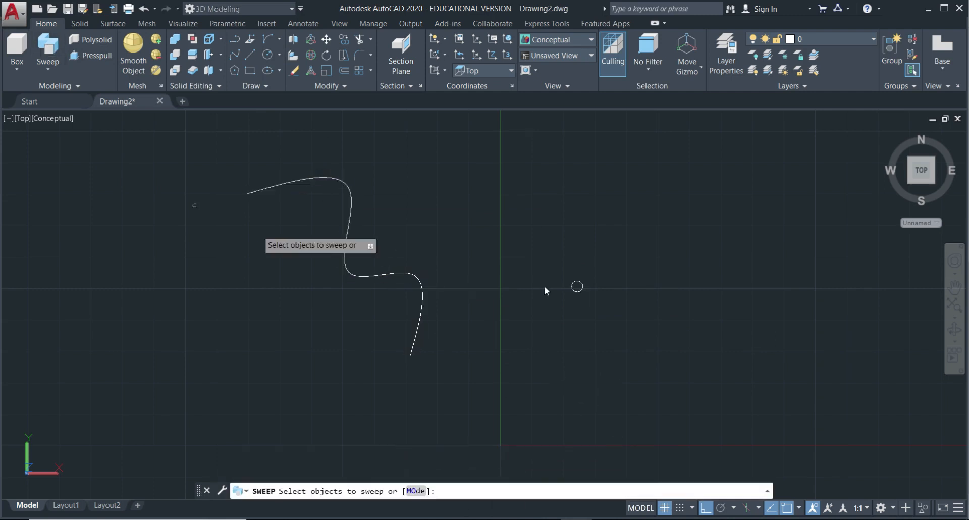
click(574, 291)
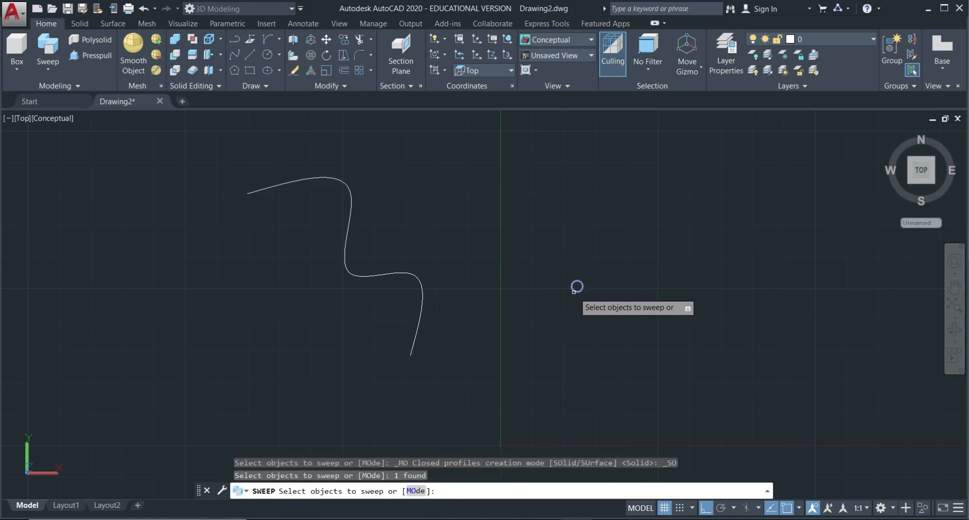
key(Return)
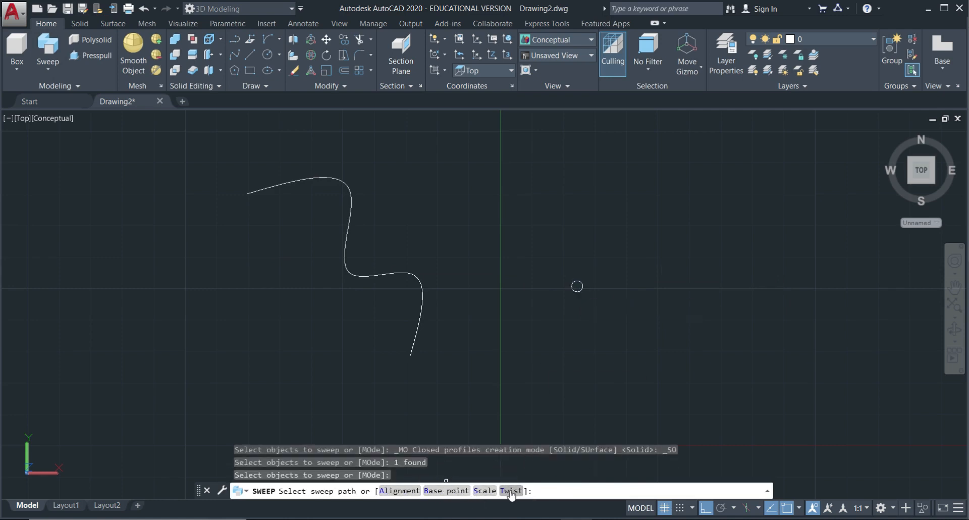
click(400, 490)
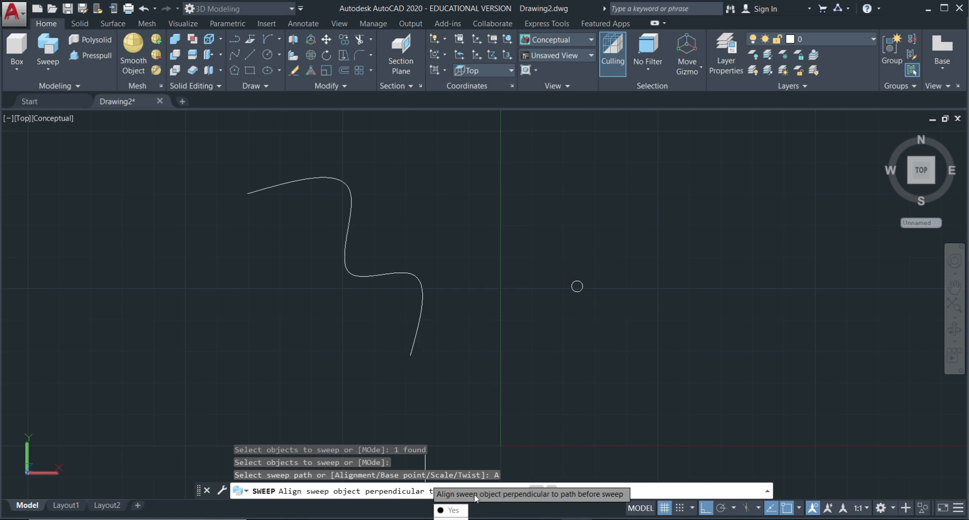
key(Escape)
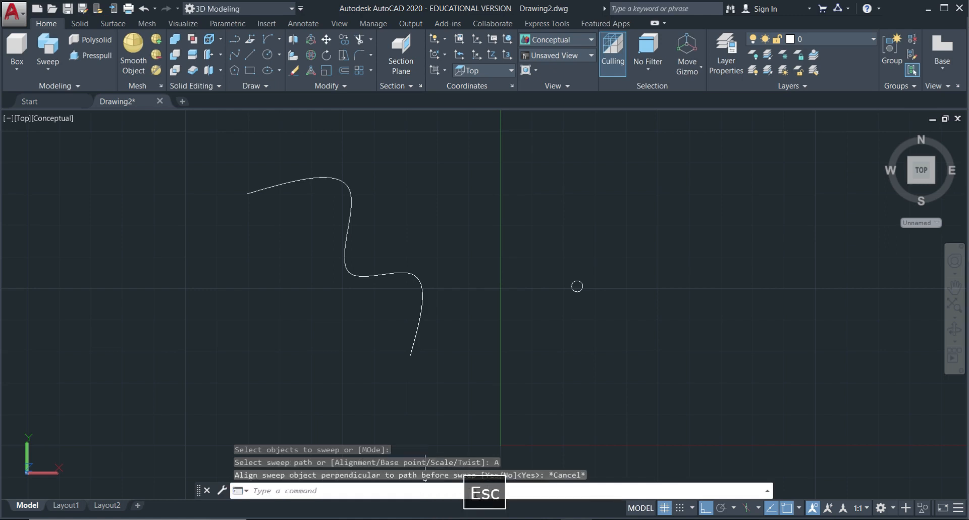
Try to sweep the circle along the spline with perpendicular alignment set to No.
click(48, 48)
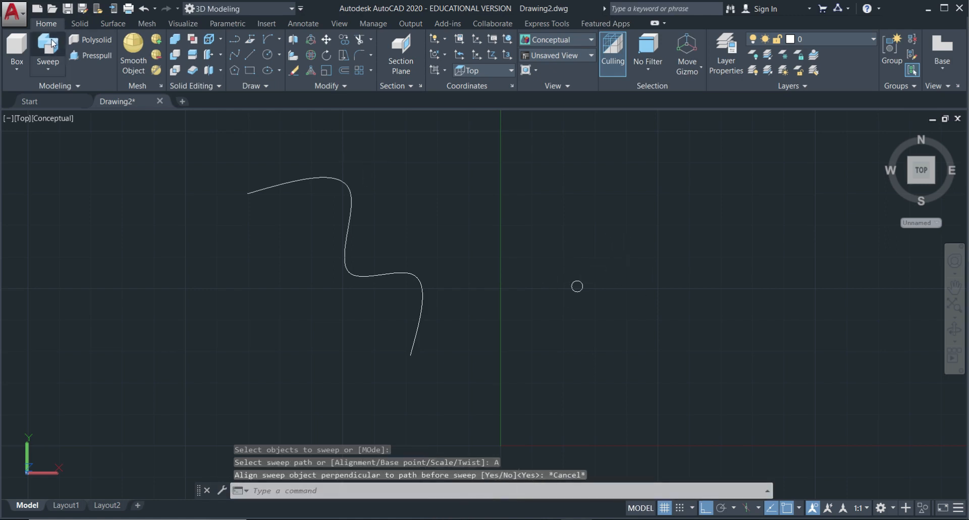
click(577, 286)
key(Return)
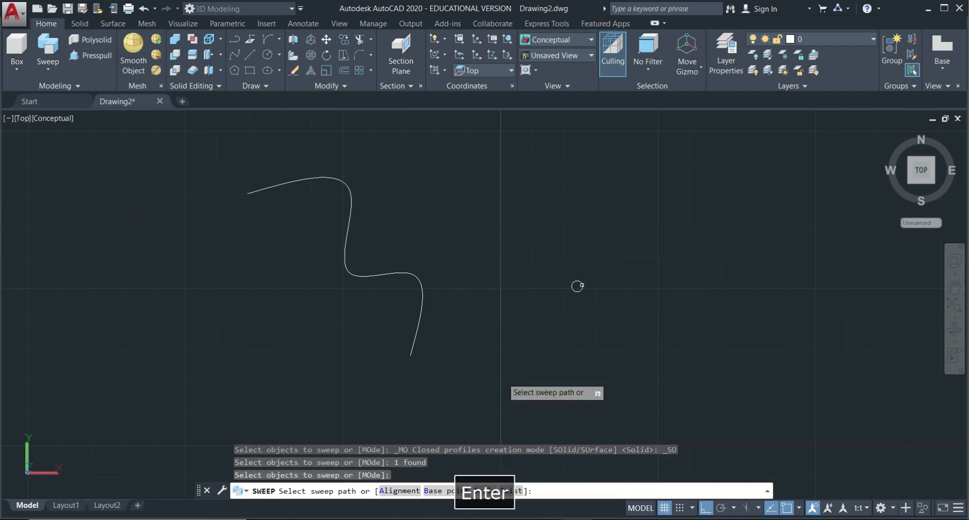
click(407, 492)
click(553, 491)
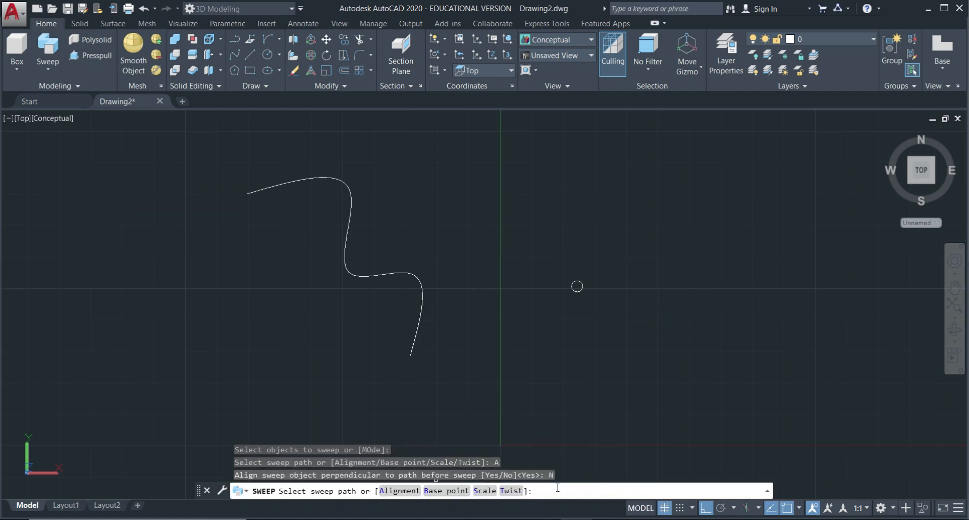
click(366, 276)
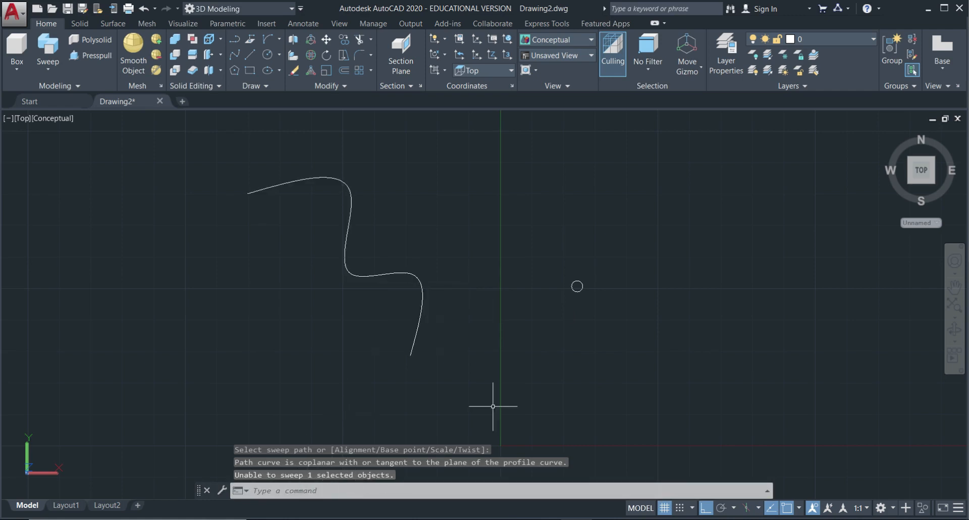
key(Escape)
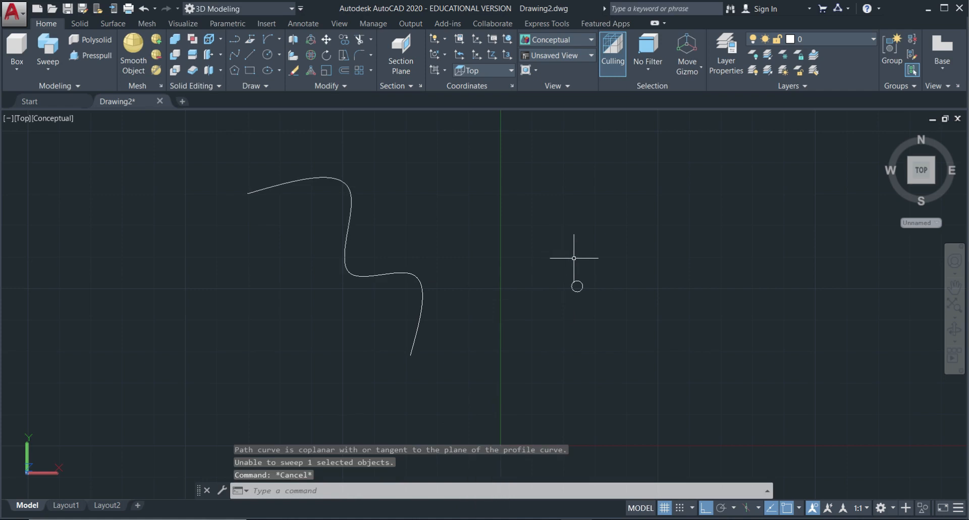
Sweep the circle along the spline with perpendicular alignment set to Yes, and undo the sweep.
click(48, 48)
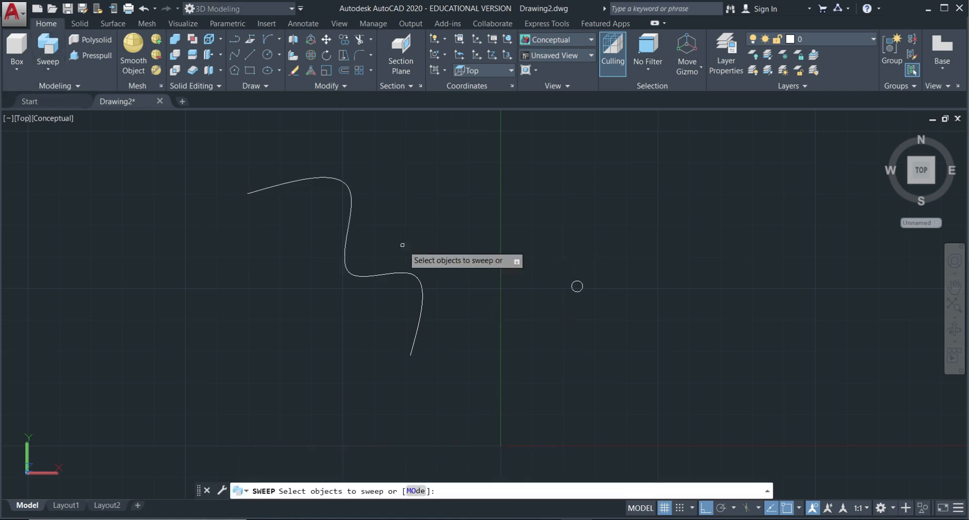
click(578, 291)
key(Return)
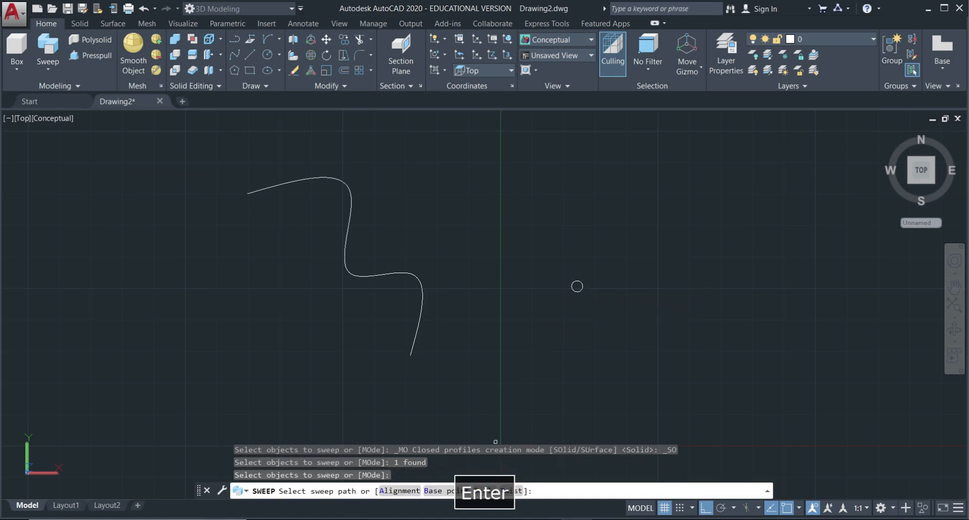
click(396, 491)
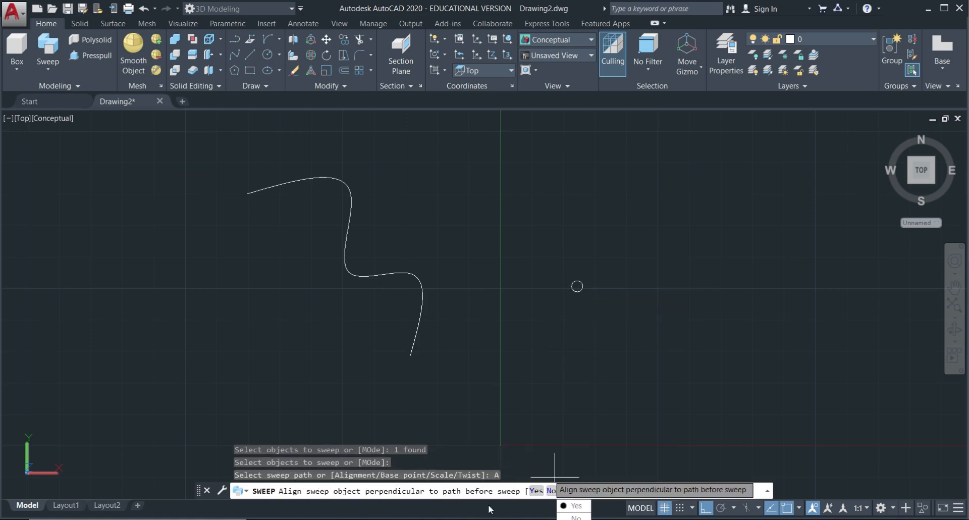
click(536, 491)
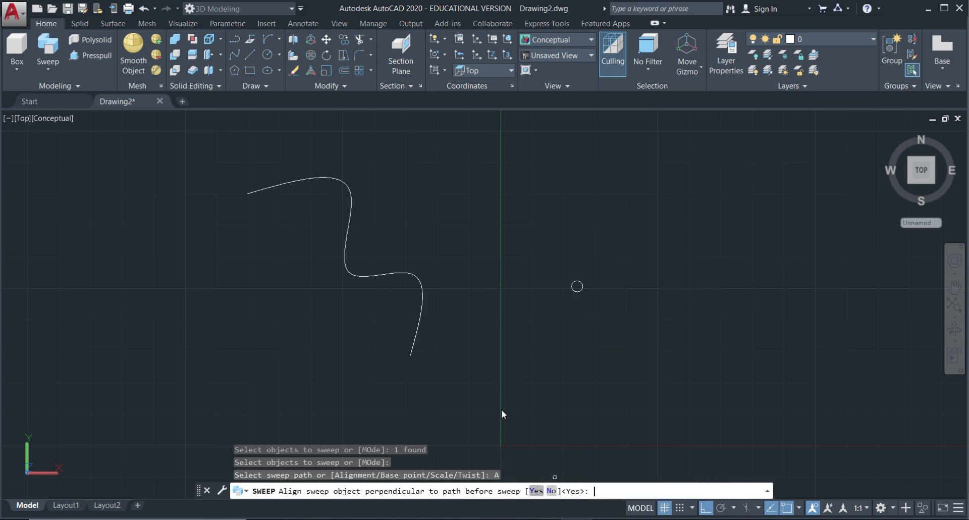
click(393, 274)
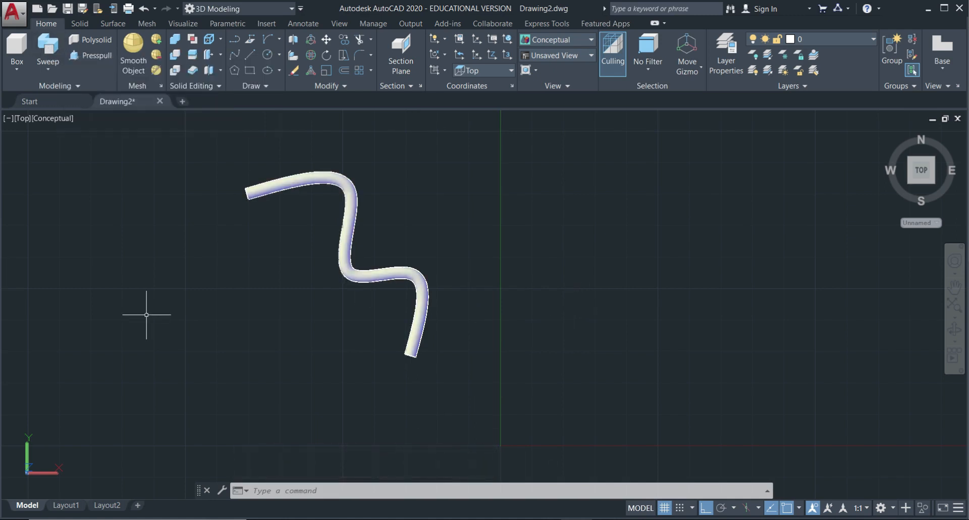
key(ctrl+z)
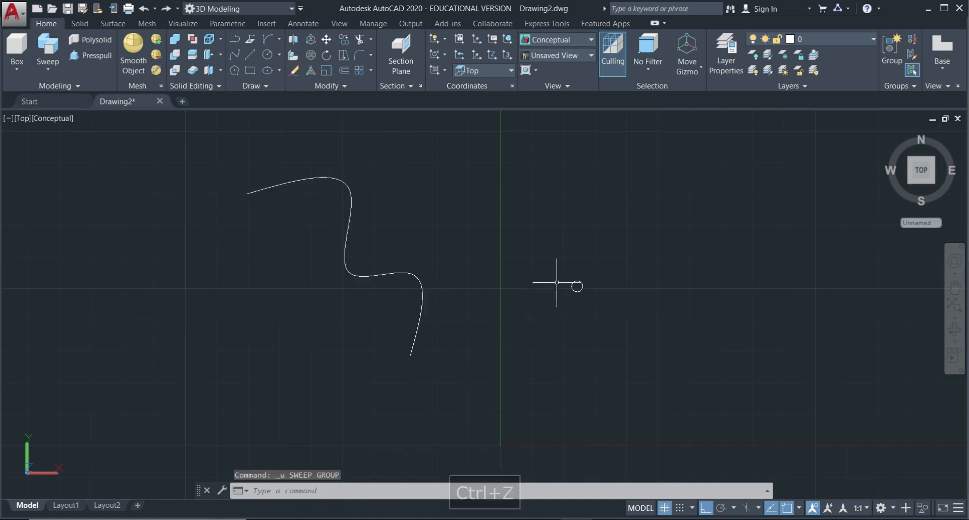
Sweep the circle along the spline using the circle's centre as the base point, and undo the sweep.
scroll(596, 293, up, 2)
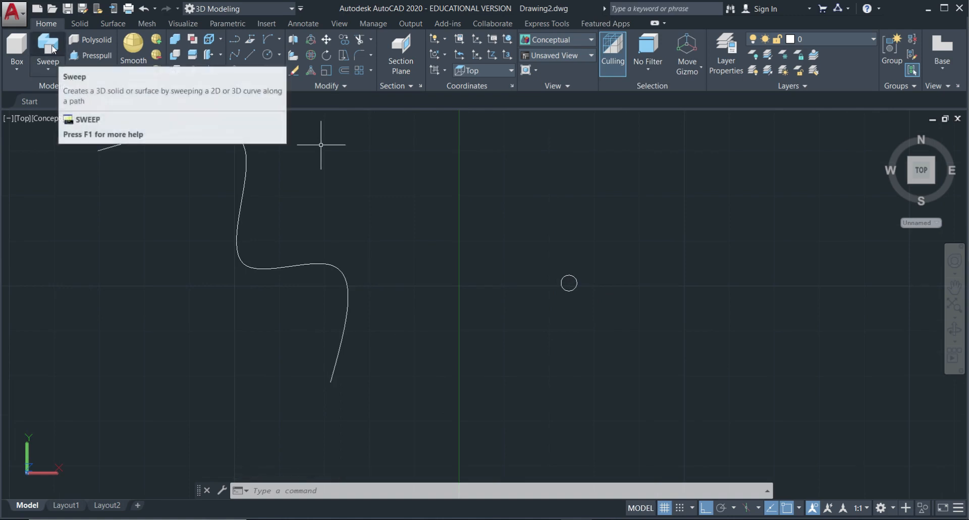
click(59, 62)
click(576, 277)
key(Return)
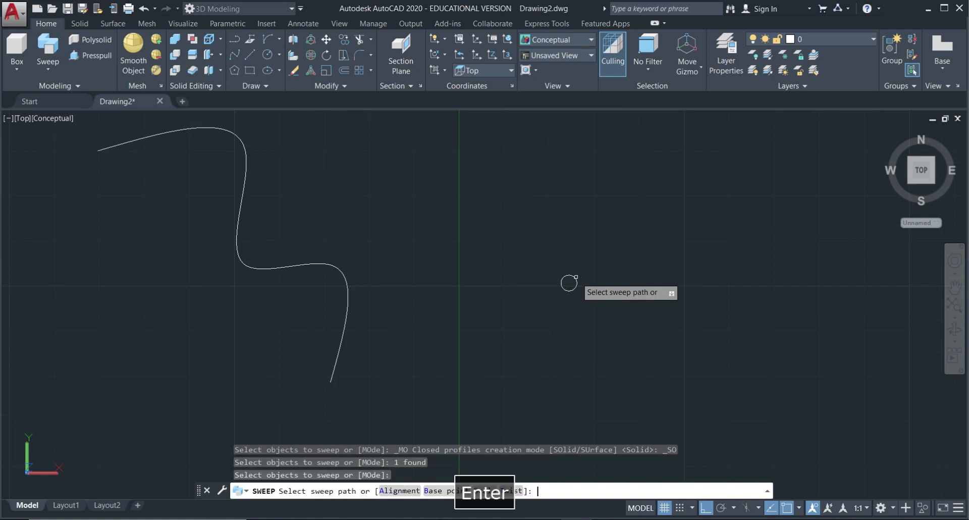
click(445, 488)
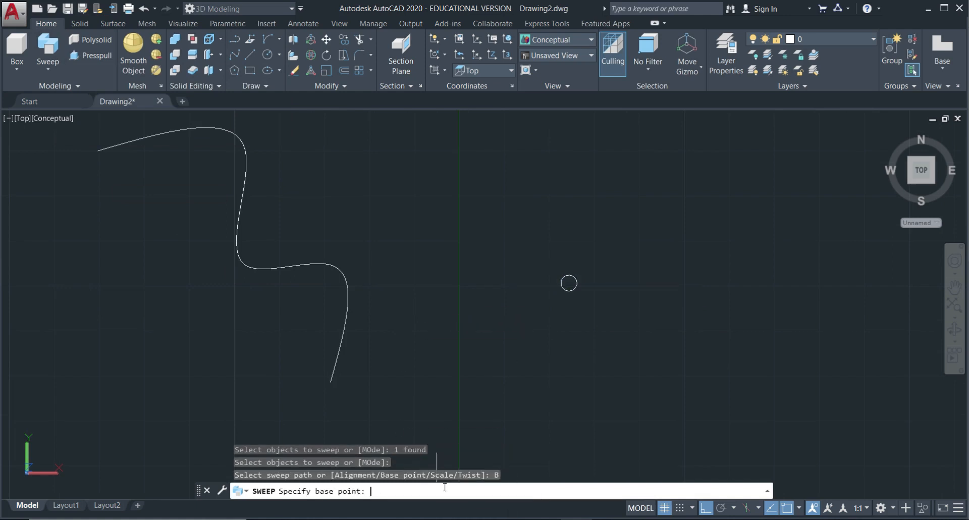
click(568, 283)
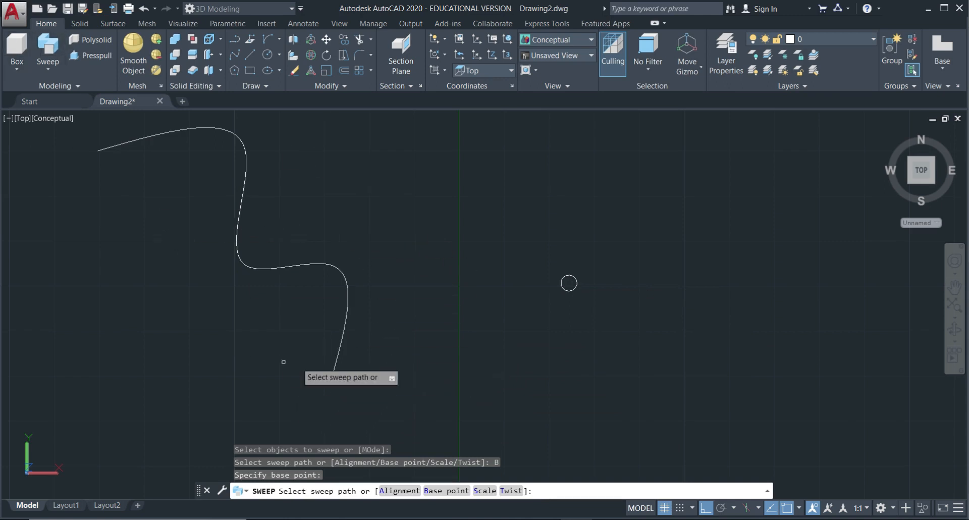
click(345, 272)
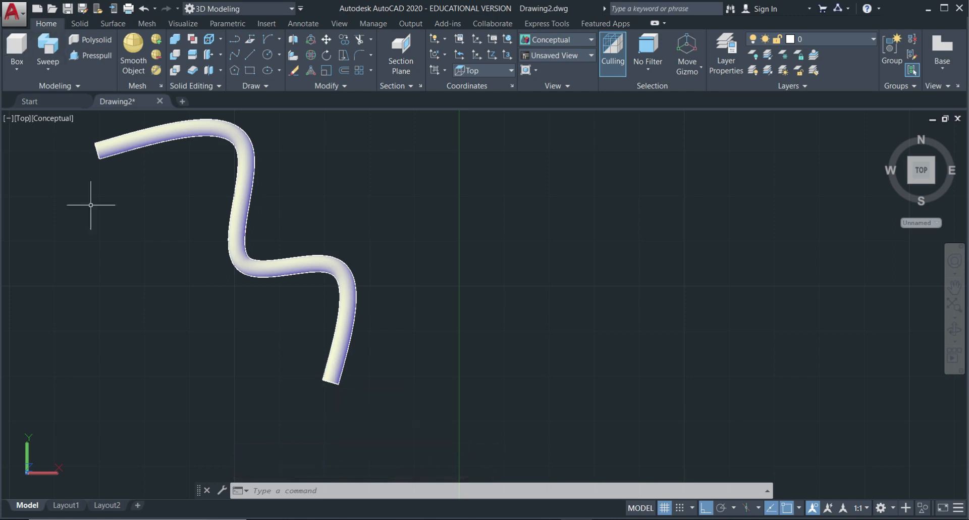
key(Escape)
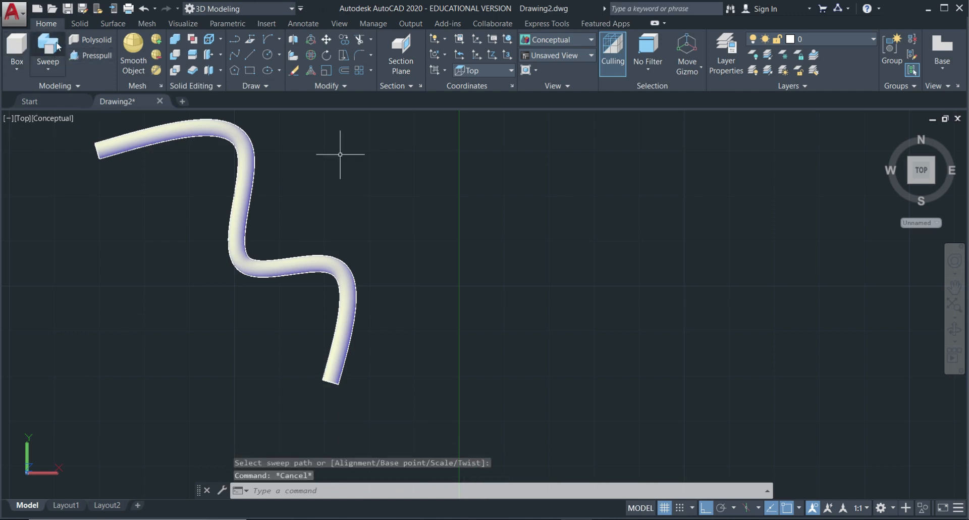
key(ctrl+z)
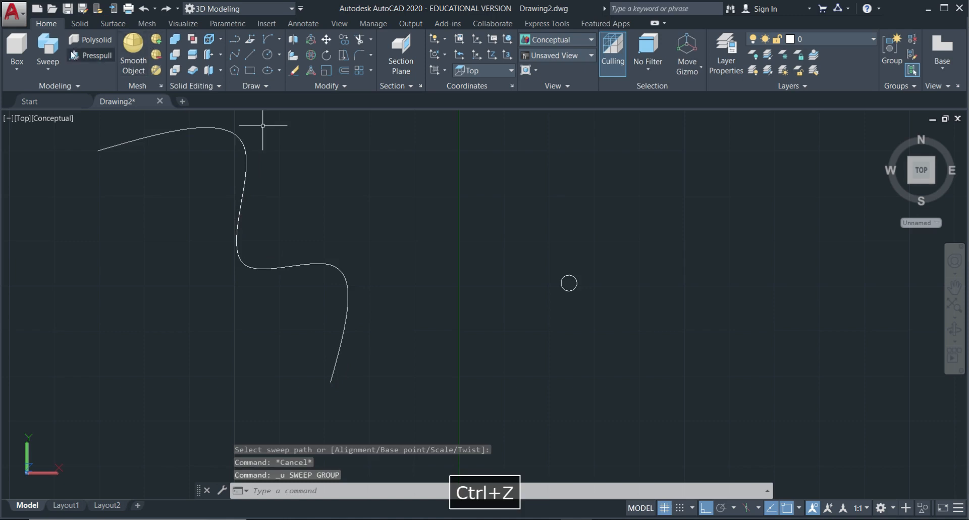
Sweep the circle along the spline with a scale factor of 2 and view the resulting solid in 3D.
click(48, 48)
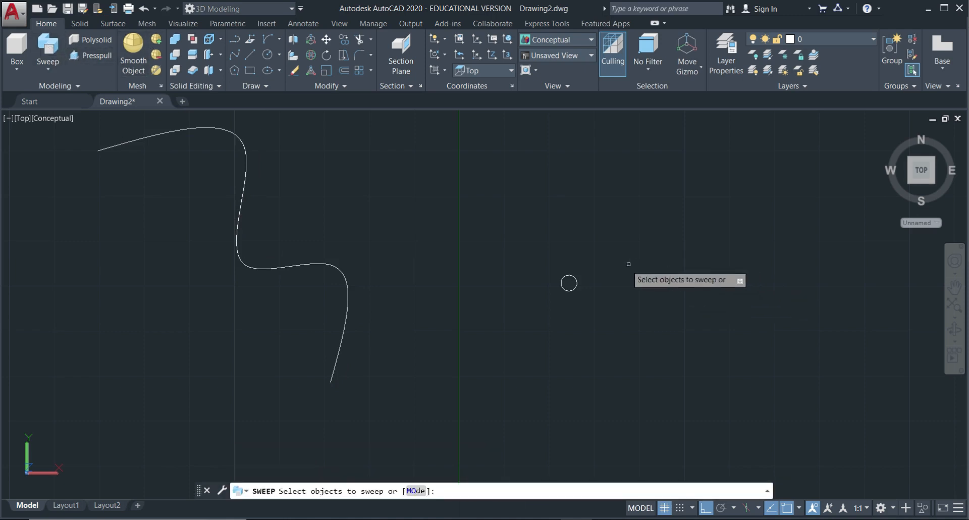
click(566, 288)
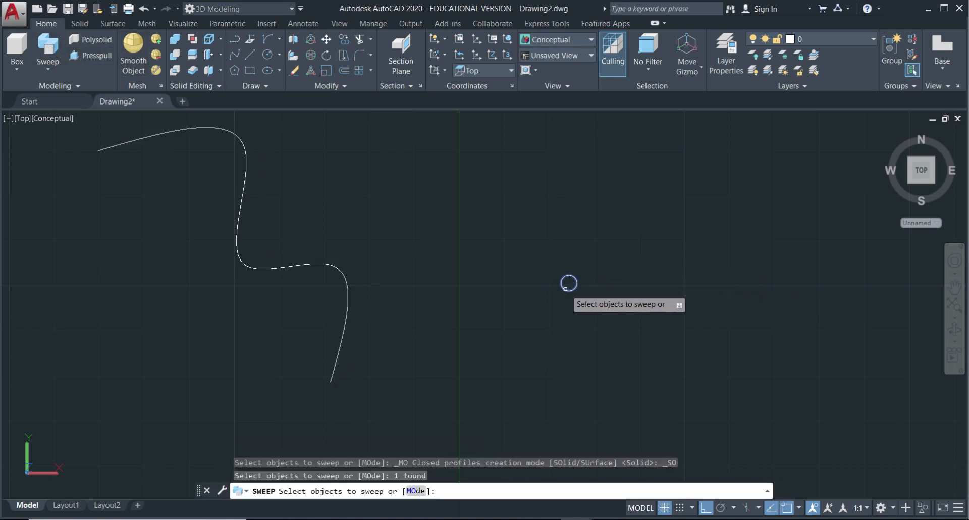
key(Return)
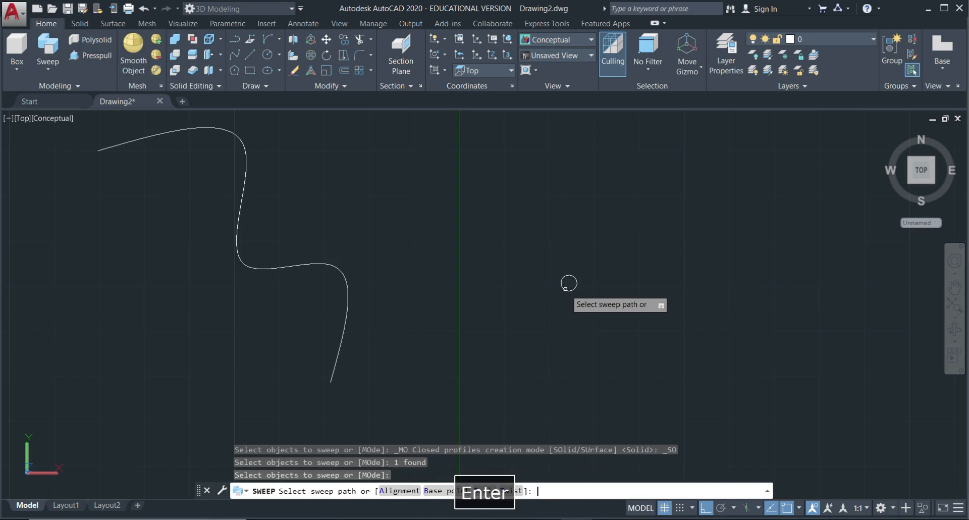
click(486, 491)
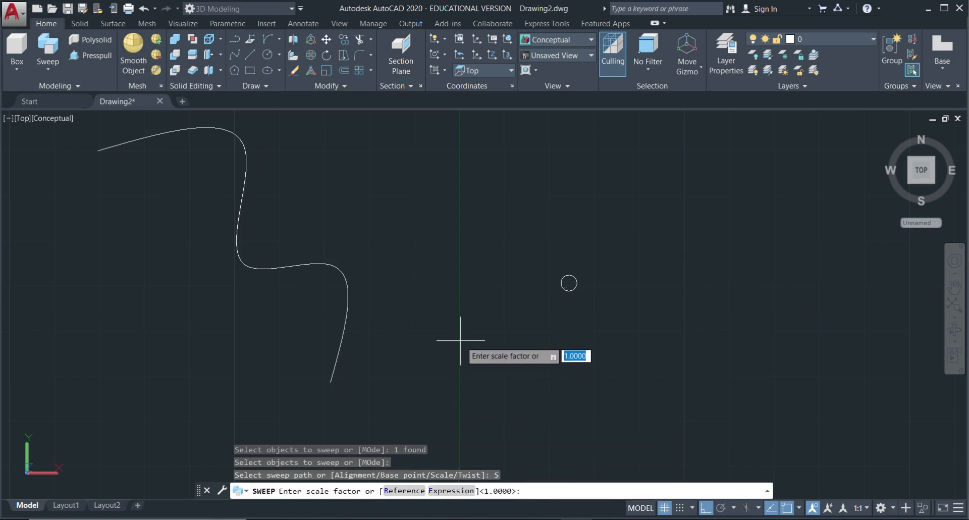
text(2)
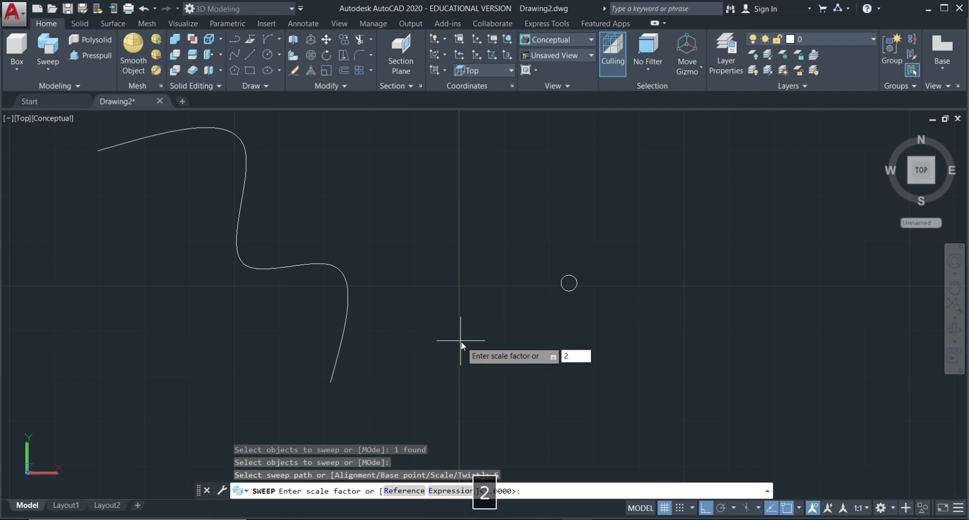
key(Return)
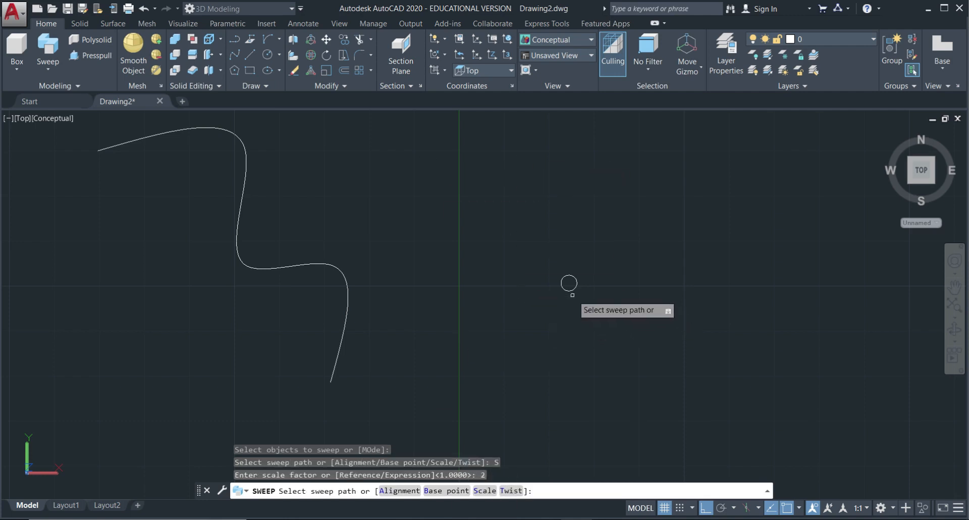
click(347, 308)
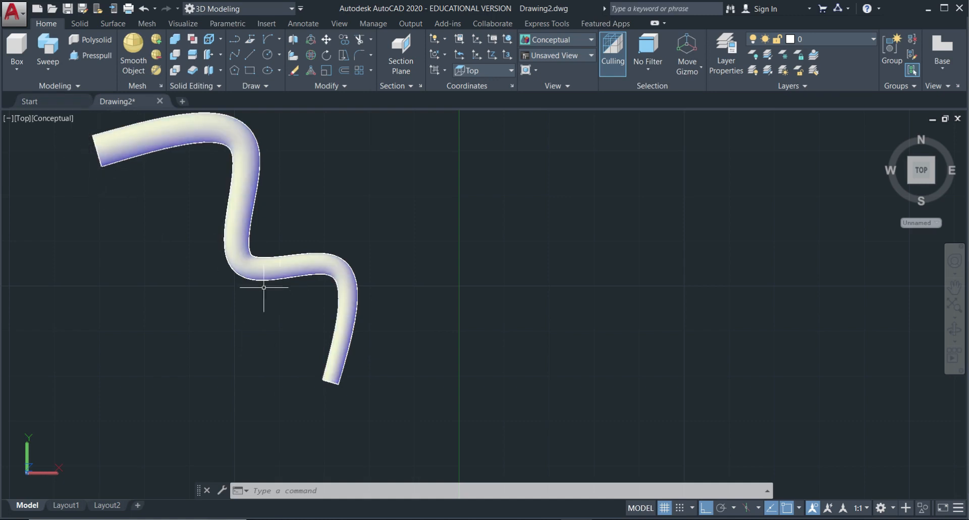
shift+middle_drag(287, 336, 394, 261)
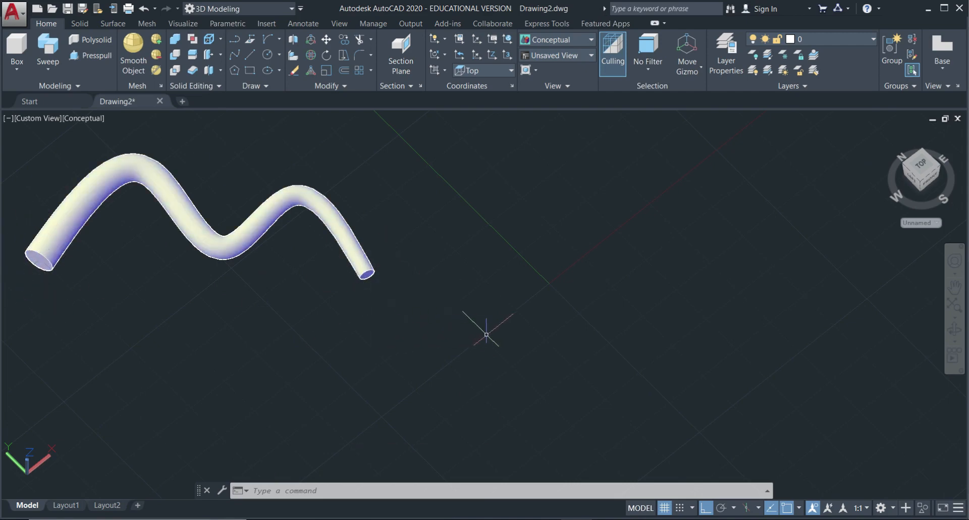
Draw a straight line parallel to the X axis in the empty area beside the swept tube.
middle_drag(488, 303, 496, 333)
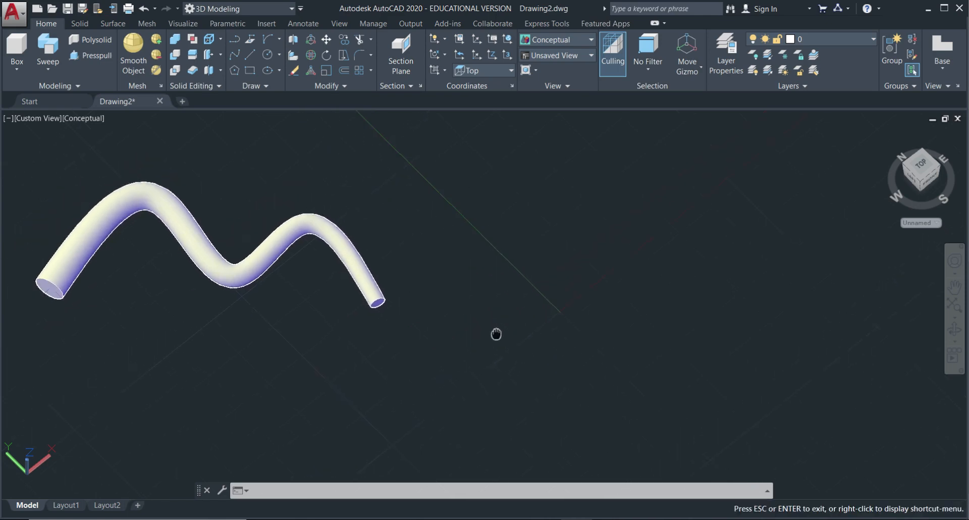
click(250, 53)
click(497, 350)
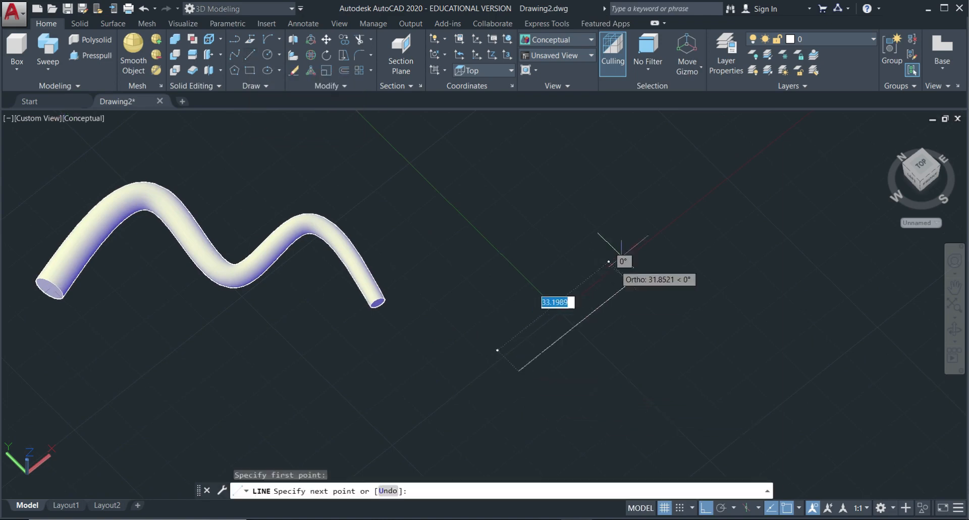
click(735, 160)
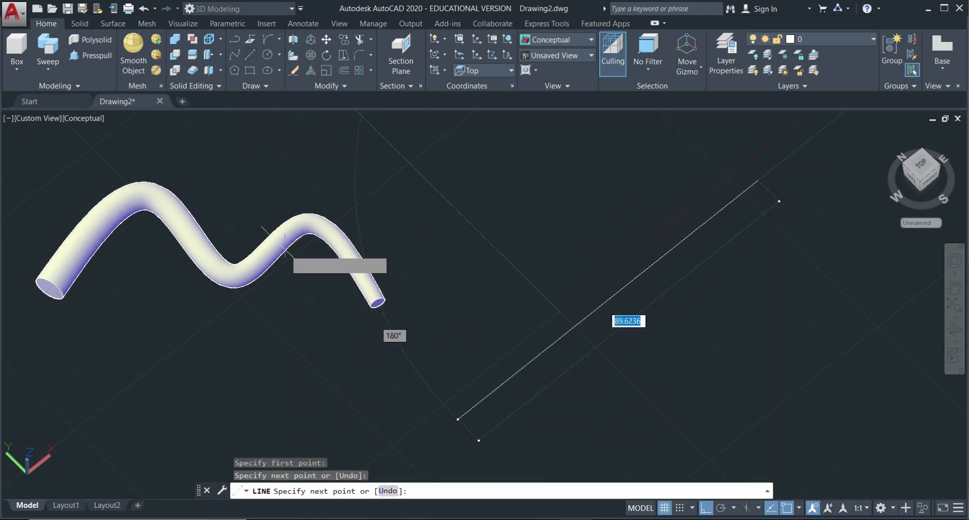
key(Escape)
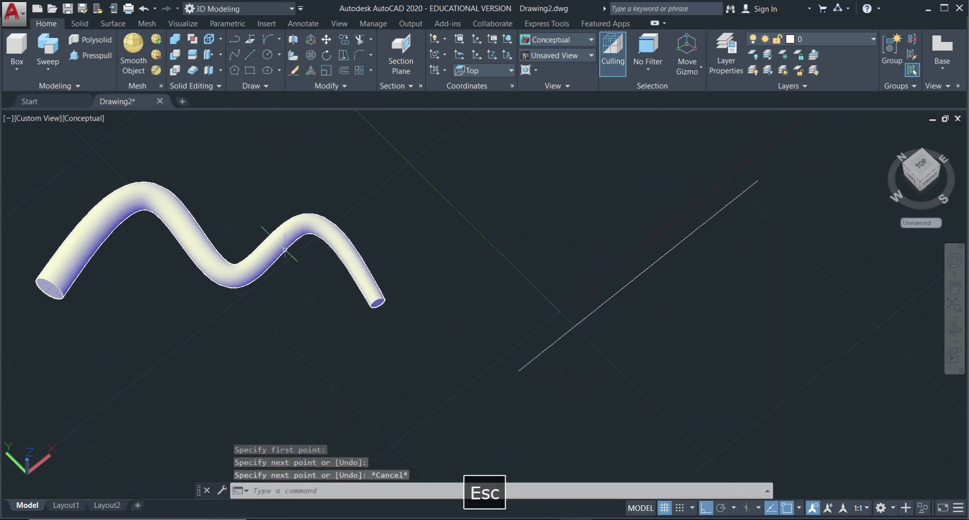
Draw a small rectangle between the tube and the straight line, entering 2 for its opposite corner.
click(252, 69)
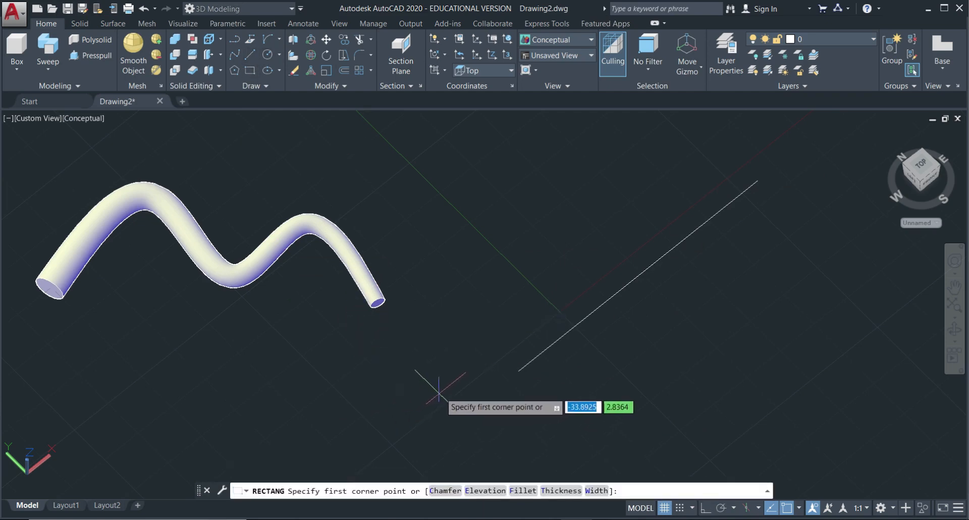
click(390, 383)
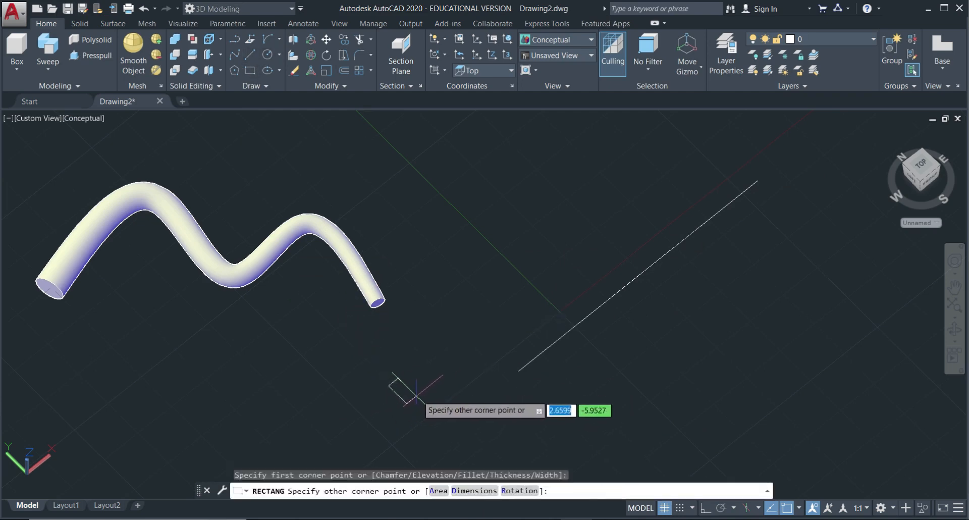
key(d)
key(Return)
text(2)
key(Return)
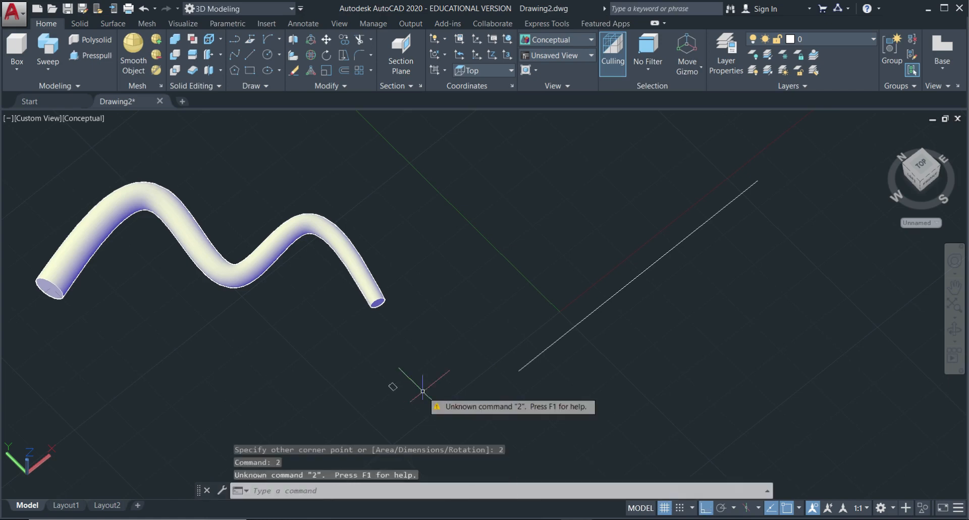
key(Escape)
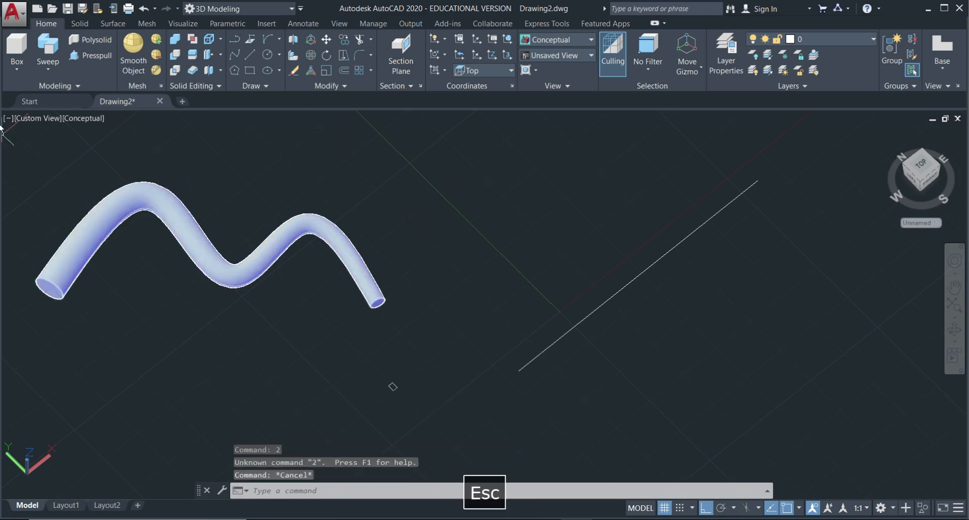
Start a sweep of the small rectangle and set its centre as the base point.
click(60, 43)
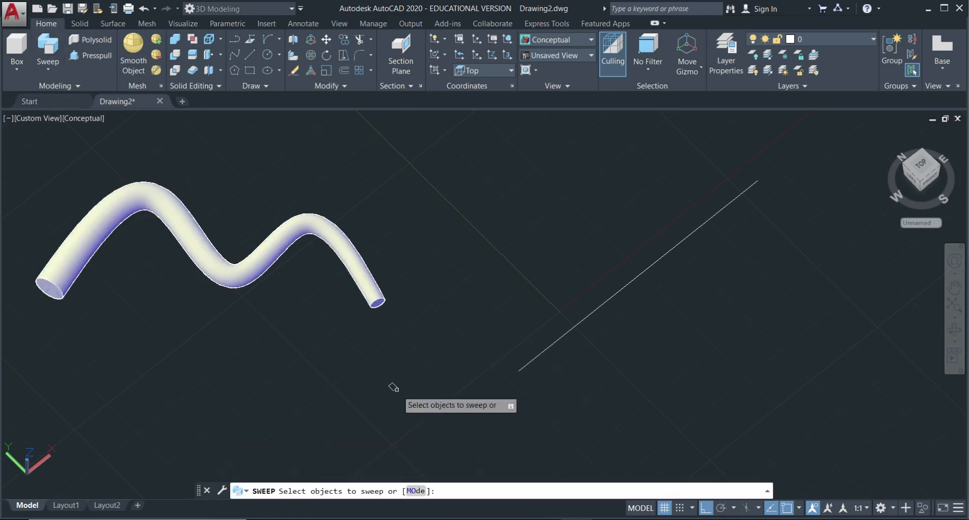
scroll(390, 384, up, 3)
click(389, 383)
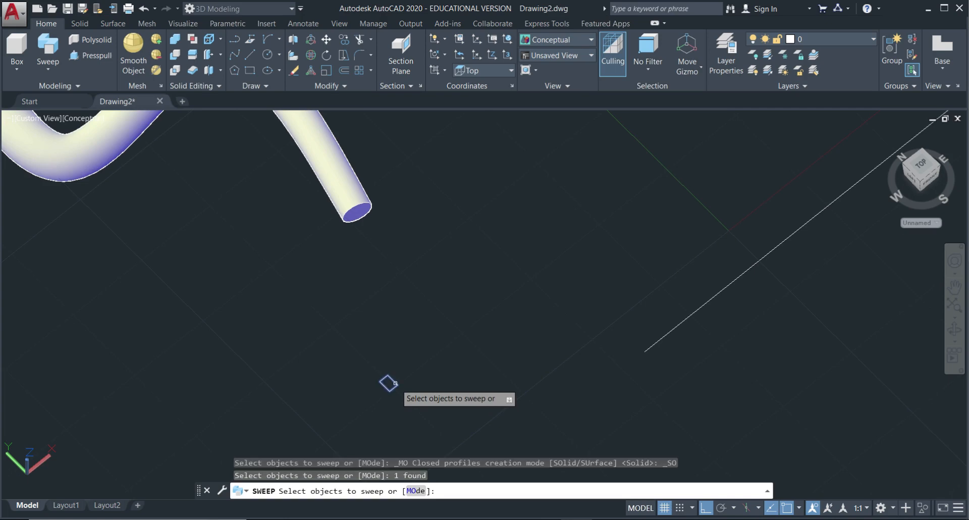
key(Return)
text(B)
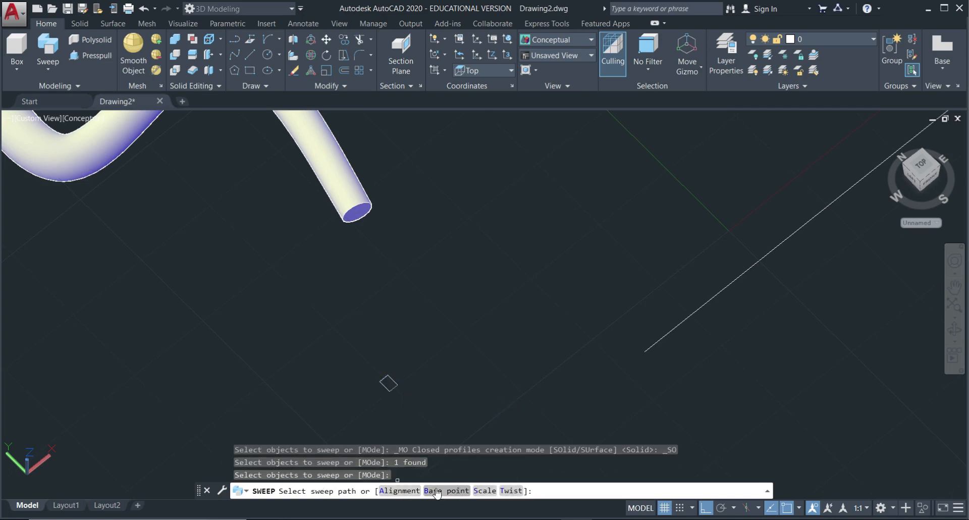
key(Return)
scroll(354, 431, up, 5)
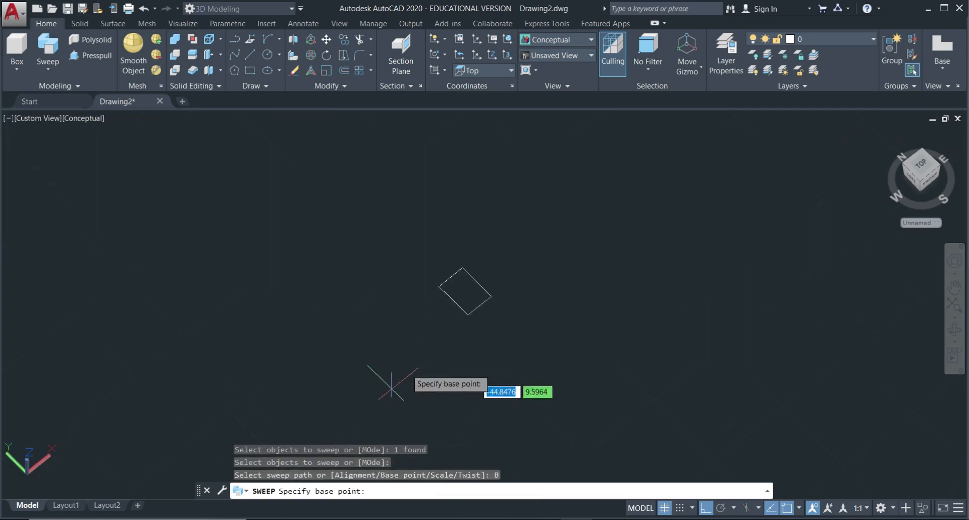
click(465, 291)
Set the sweep's scale factor to 3 and sweep the rectangle along the straight line.
scroll(601, 397, down, 4)
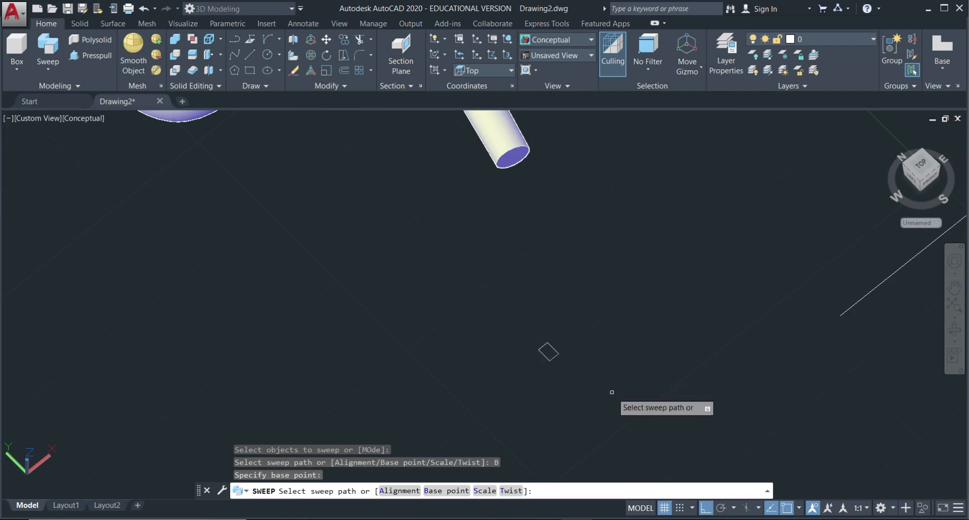
scroll(611, 394, down, 2)
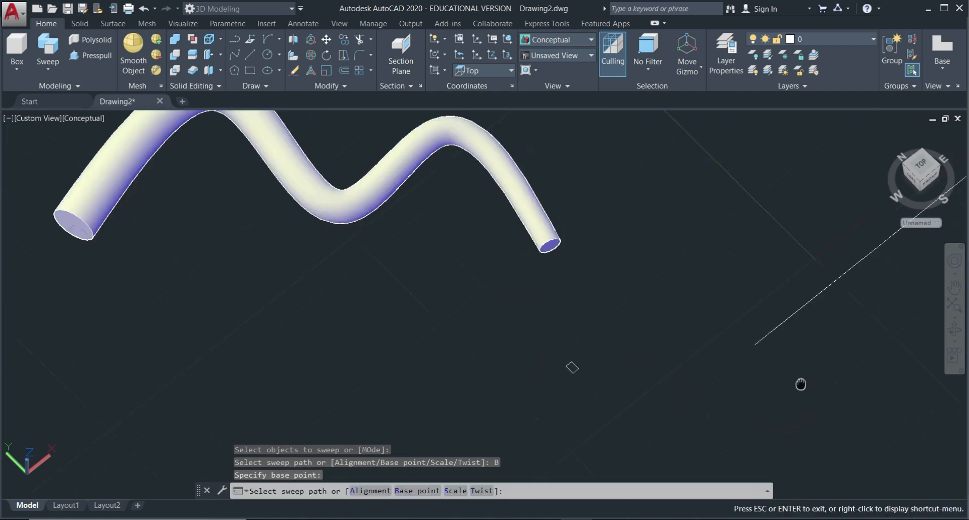
middle_drag(801, 384, 503, 412)
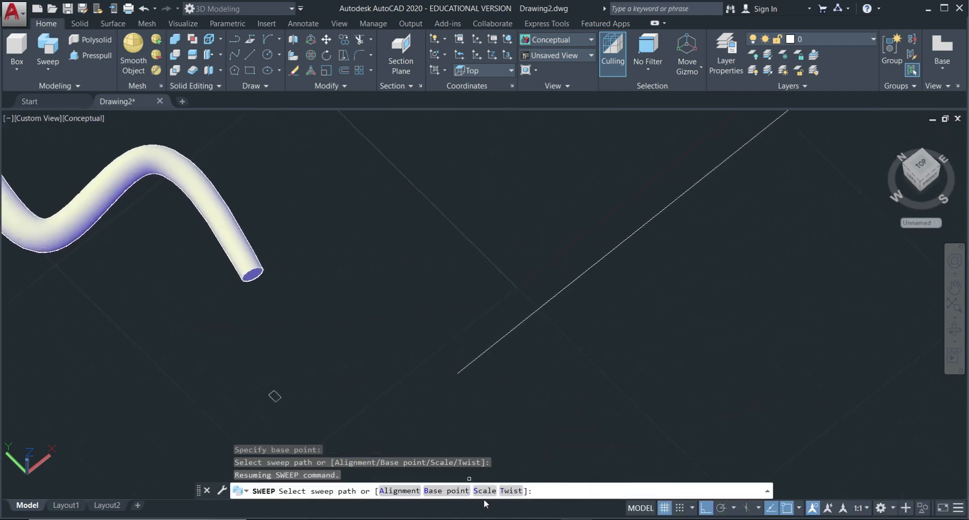
click(484, 490)
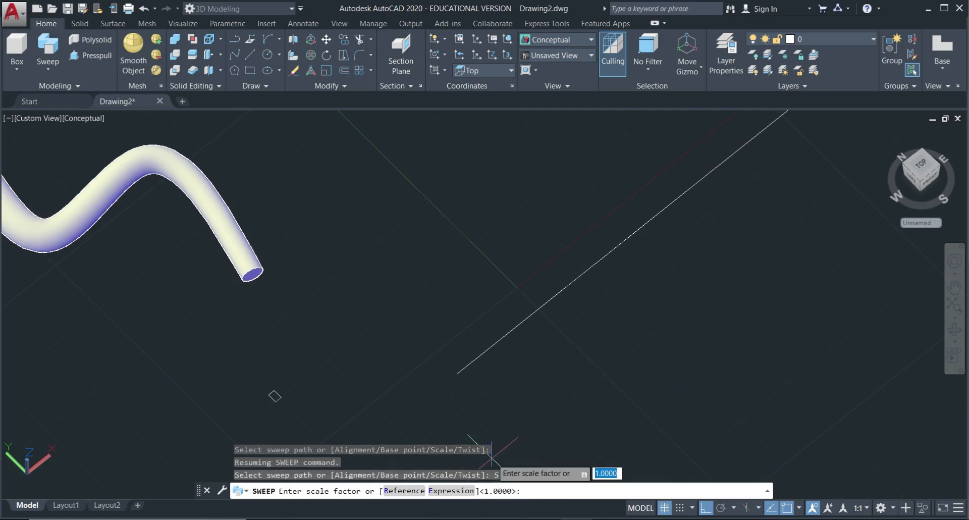
text(3)
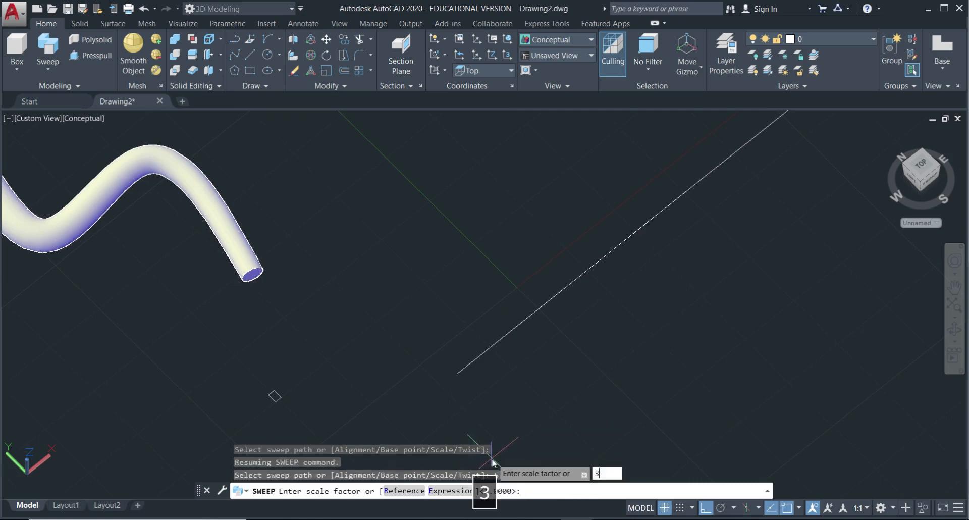
key(Return)
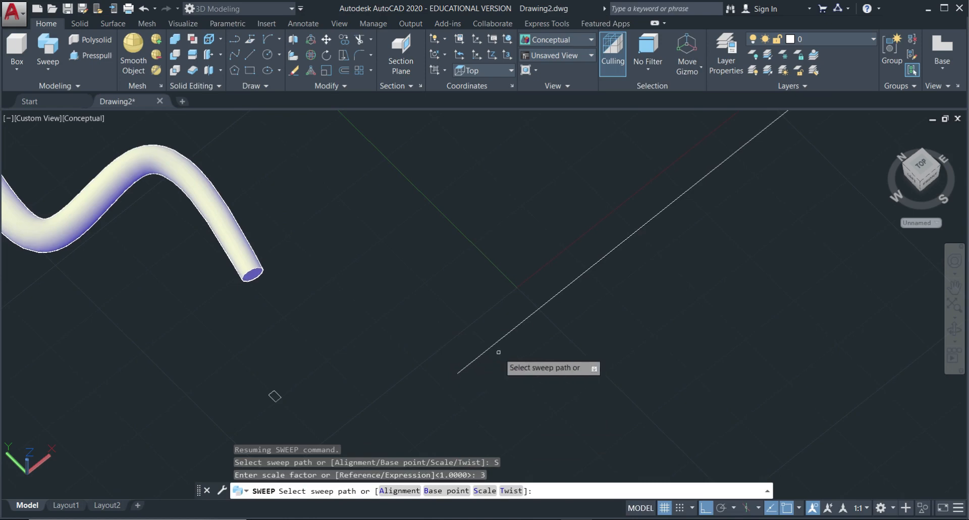
click(499, 339)
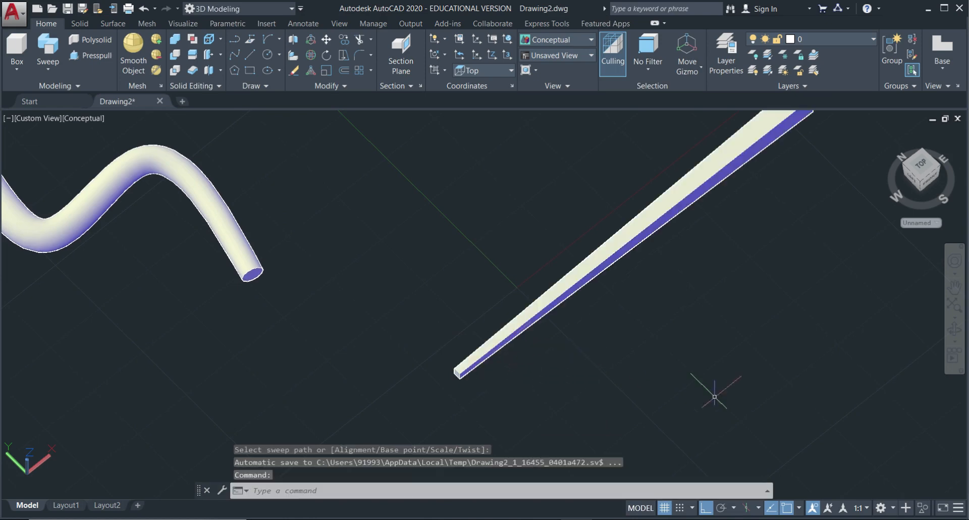
Examine the tapered solid from its narrow start to its wide end.
scroll(684, 398, up, 2)
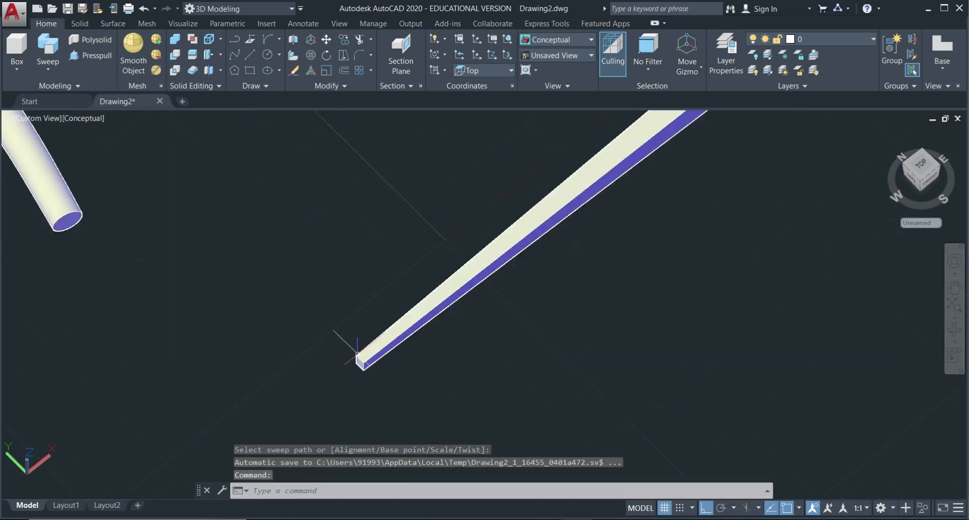
middle_drag(713, 224, 591, 379)
middle_drag(783, 173, 787, 176)
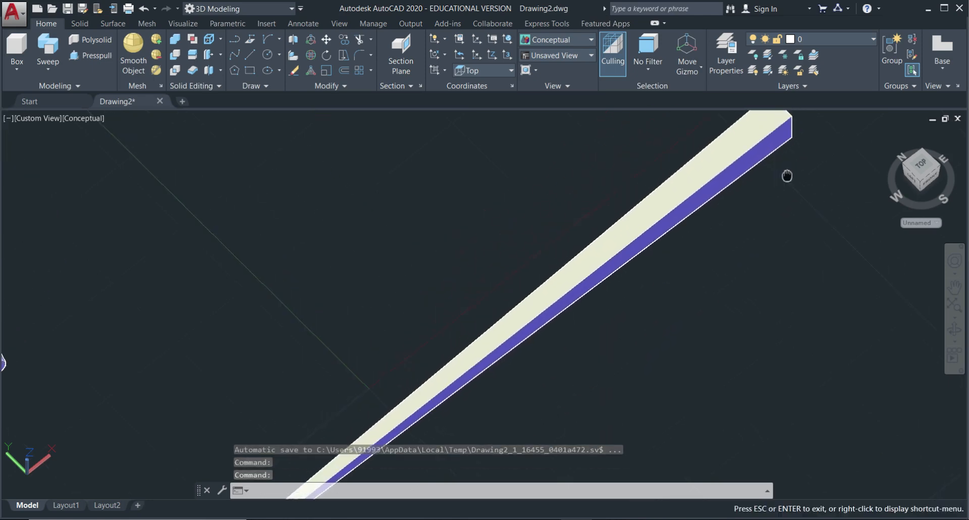
drag(787, 176, 610, 357)
key(Escape)
scroll(600, 274, up, 4)
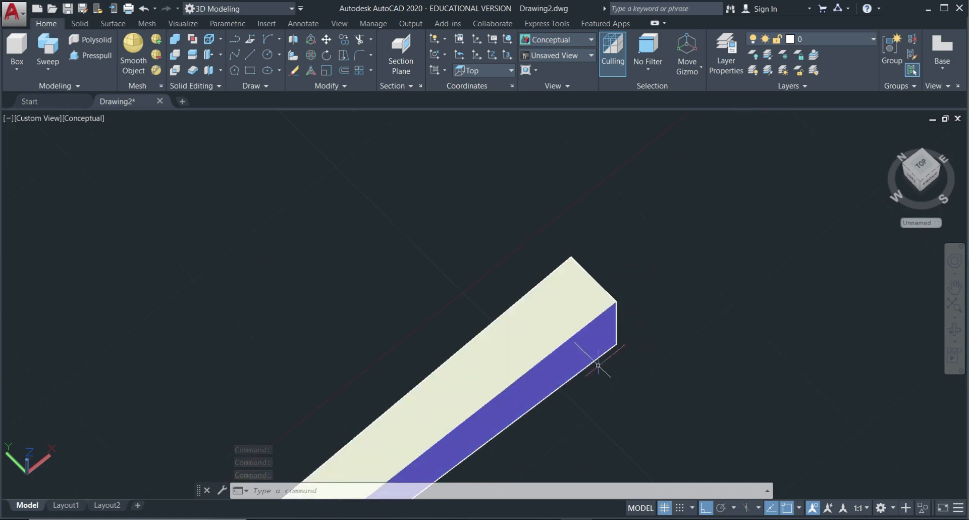
scroll(747, 308, down, 8)
middle_drag(656, 419, 371, 268)
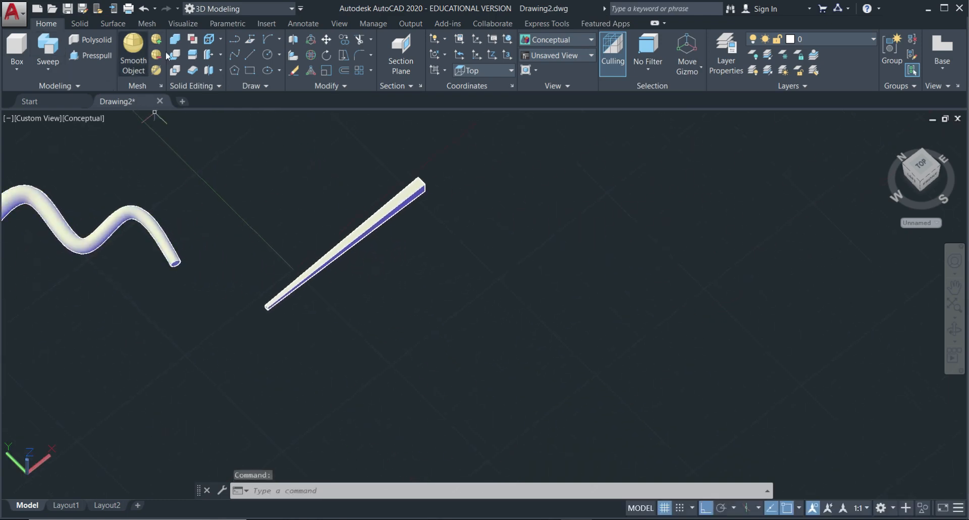
Draw a second, larger rectangle in the empty area beside the tapered solid.
click(249, 70)
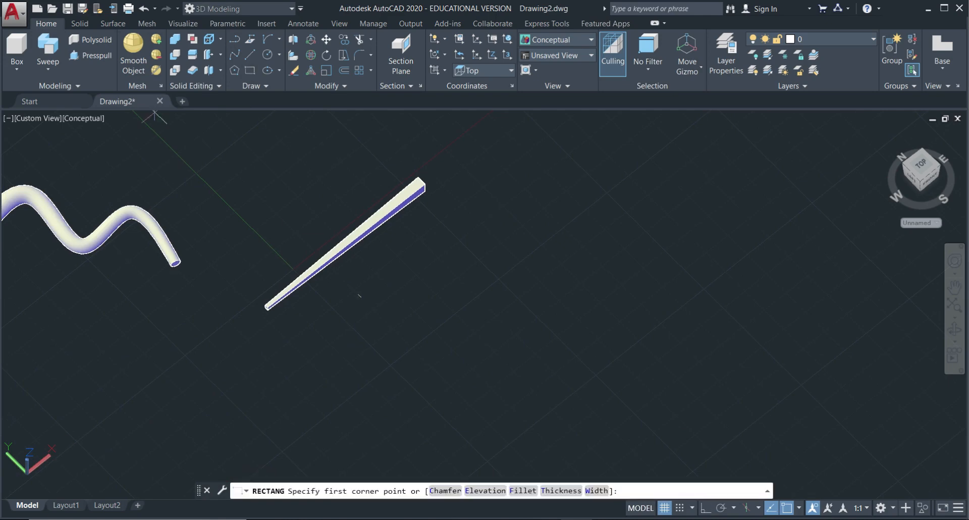
click(401, 342)
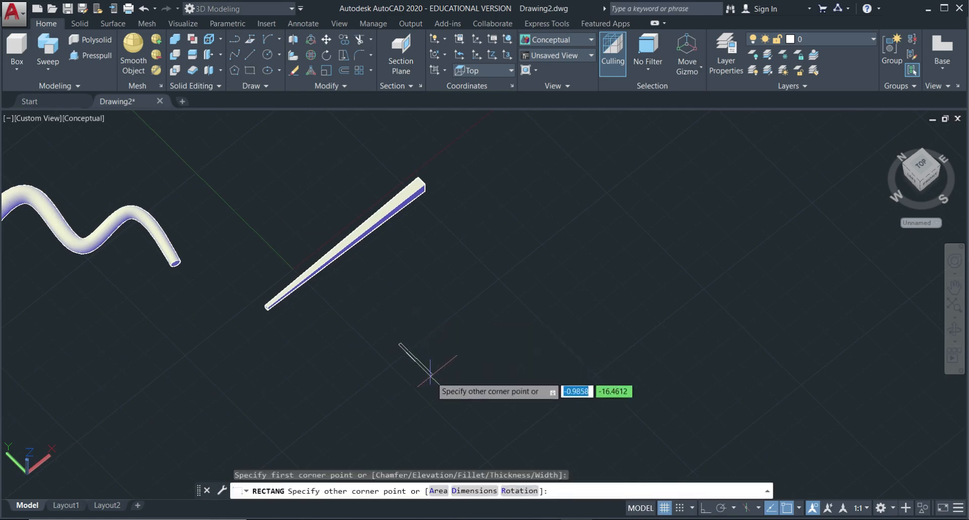
click(455, 357)
Draw a long straight line beside the larger rectangle, running parallel to the tapered solid, as a sweep path.
click(250, 54)
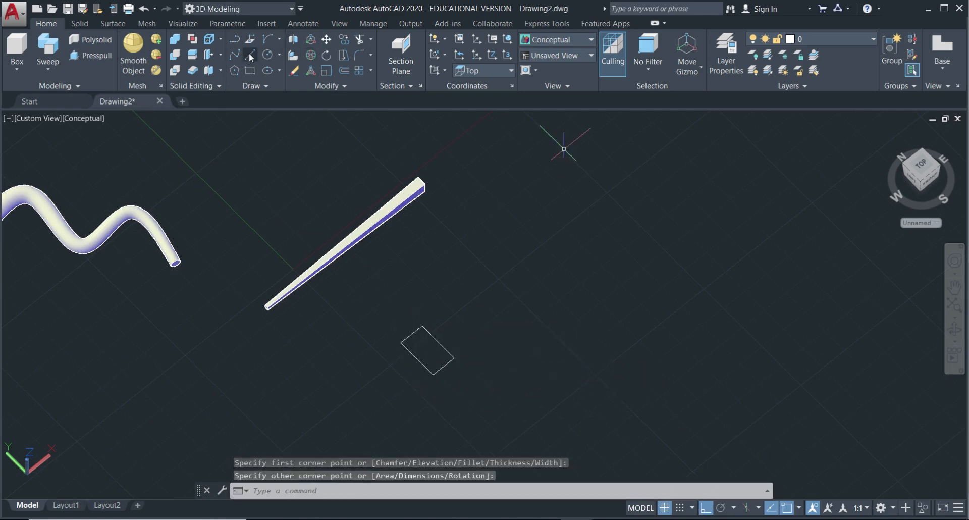
click(473, 384)
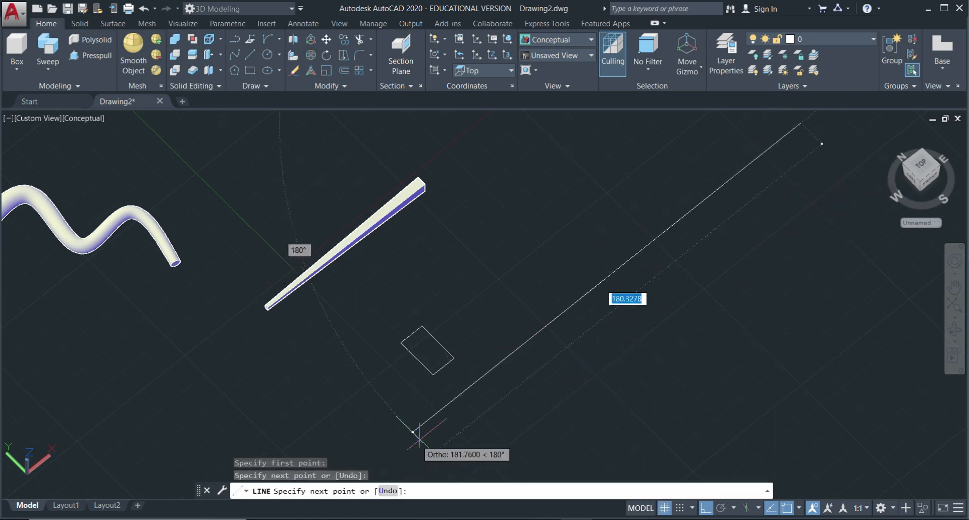
key(Escape)
Sweep the larger rectangle along the new straight line with a twist angle of 60 degrees.
click(48, 48)
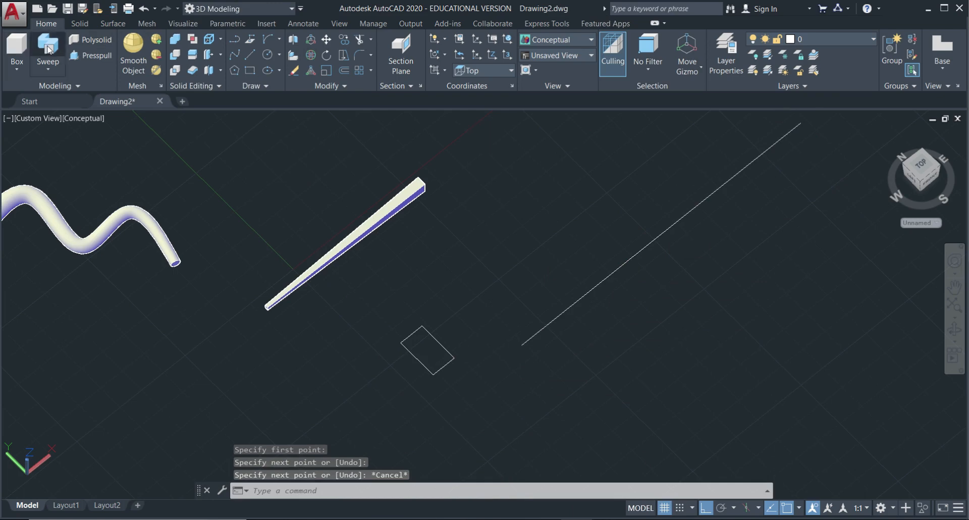
click(431, 342)
key(Return)
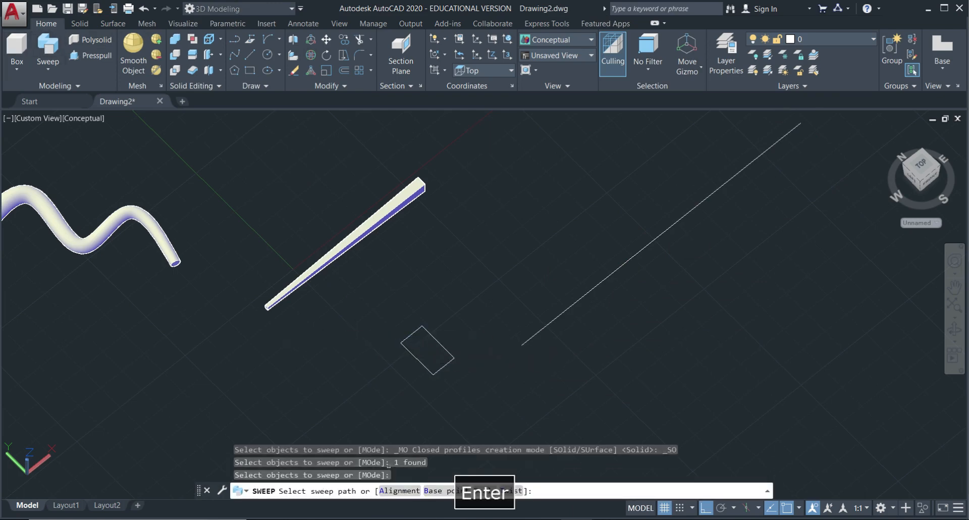
click(511, 491)
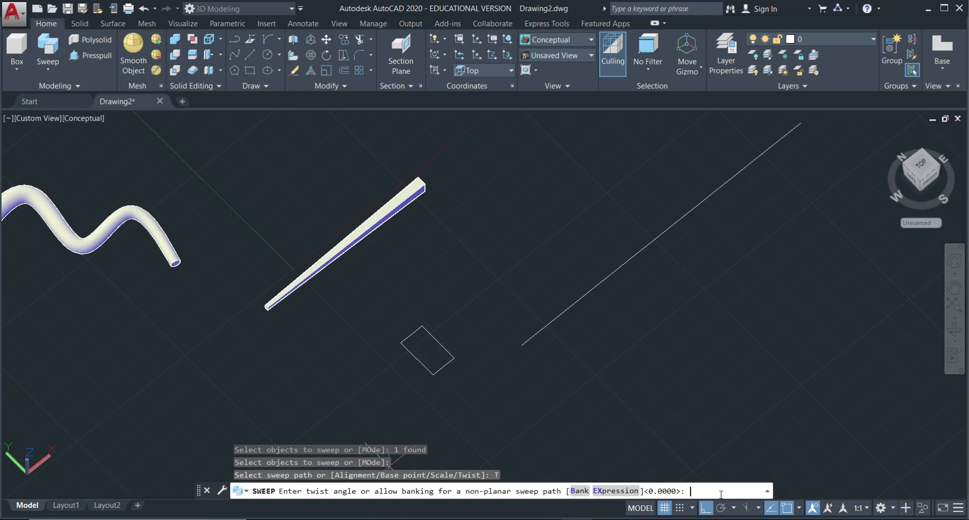
text(60)
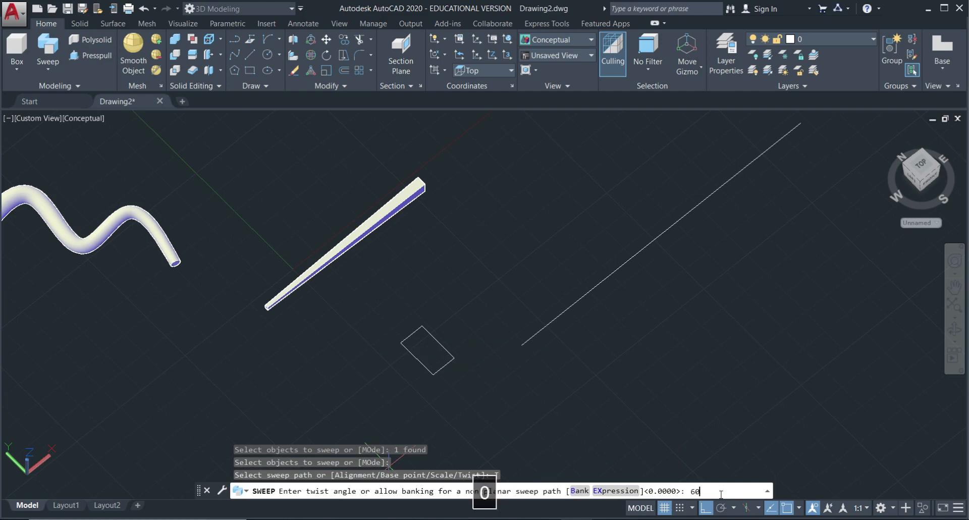
key(Return)
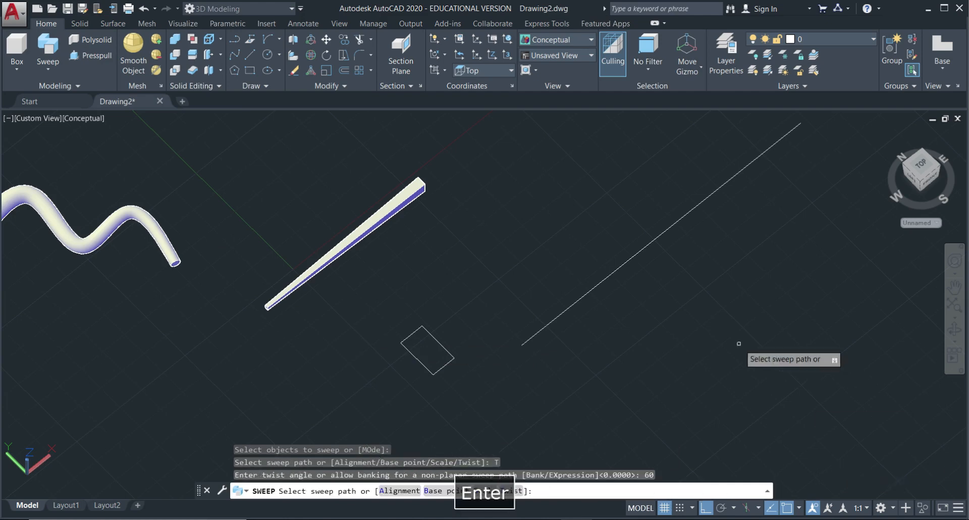
click(631, 260)
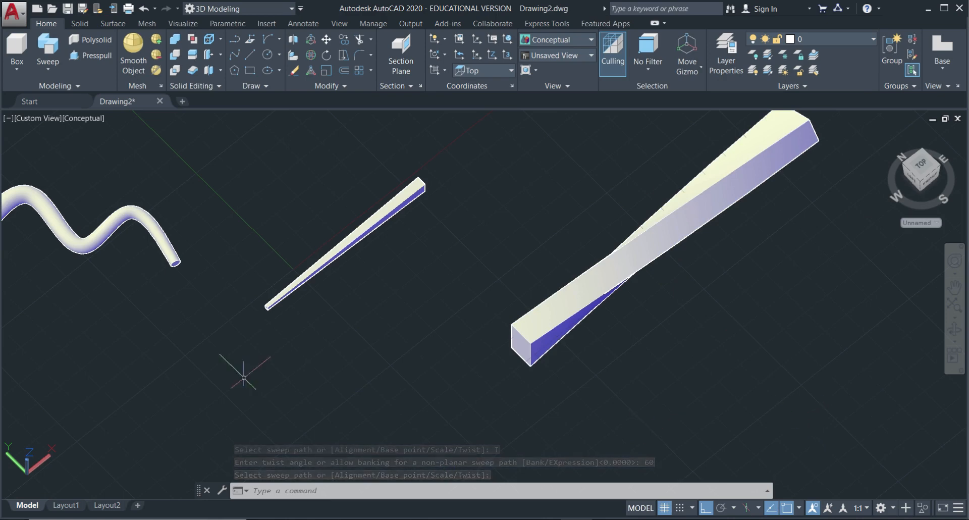
click(48, 67)
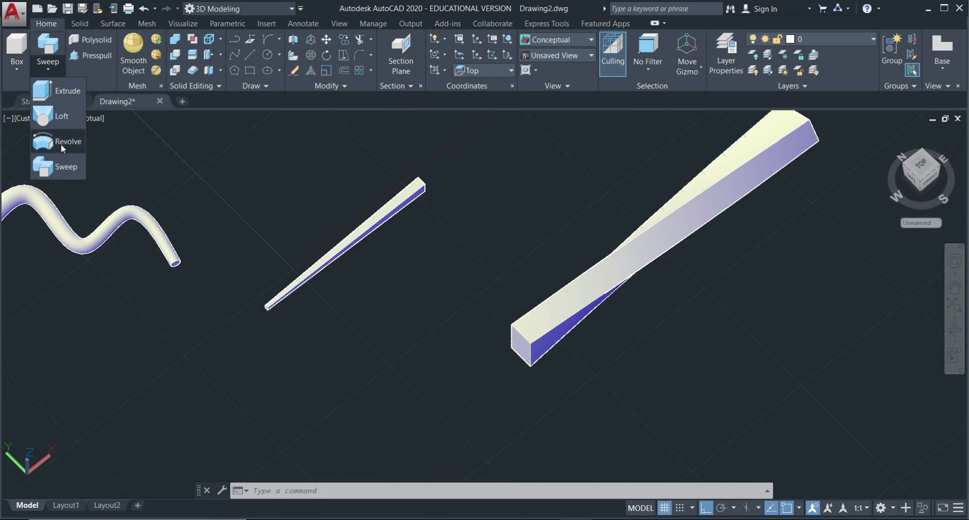